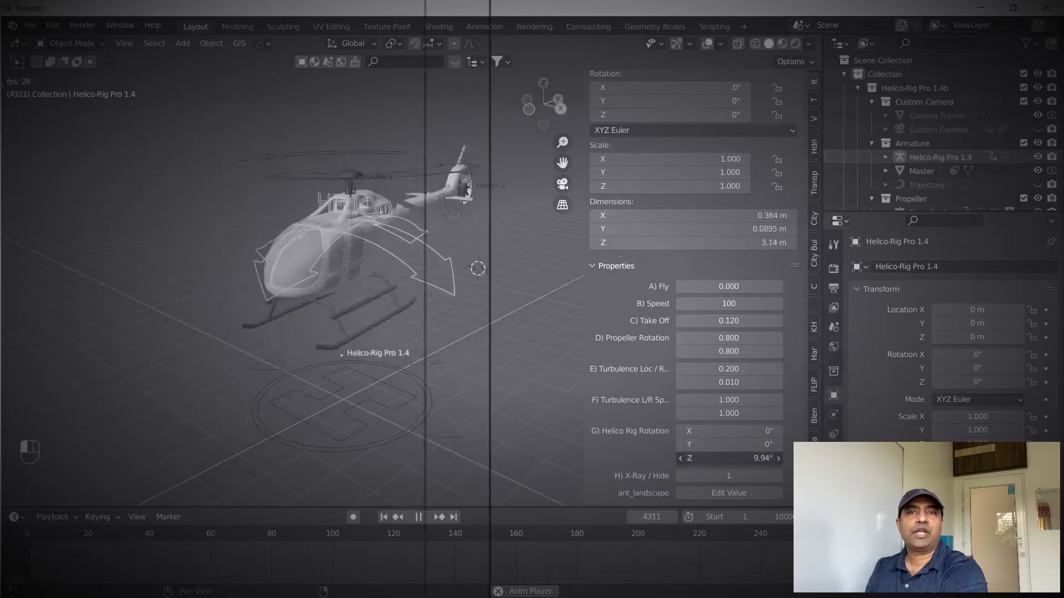
pyautogui.click(736, 320)
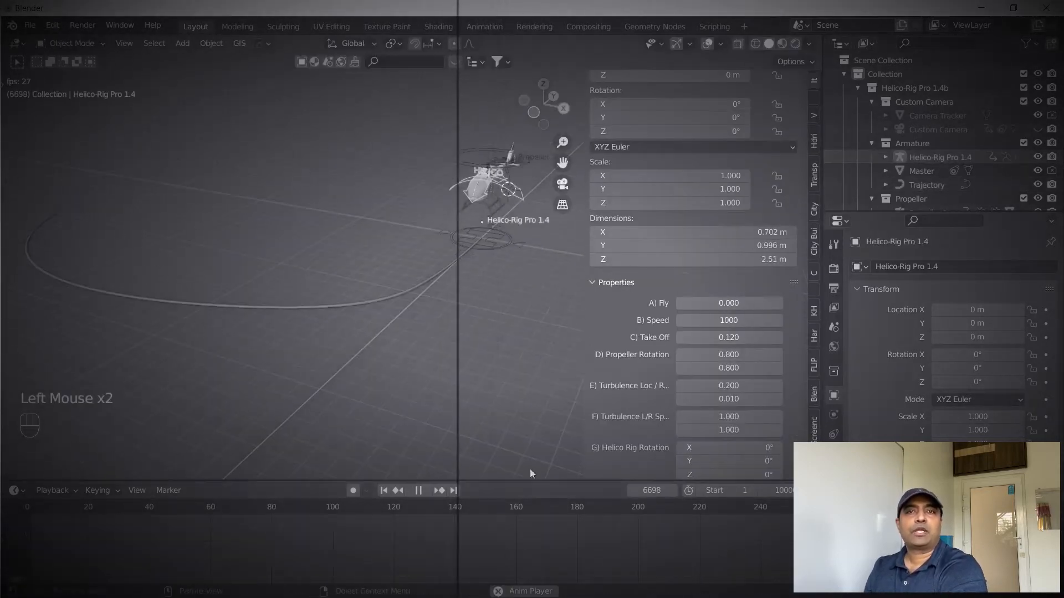
pyautogui.moveTo(700, 338); pyautogui.dragTo(711, 339)
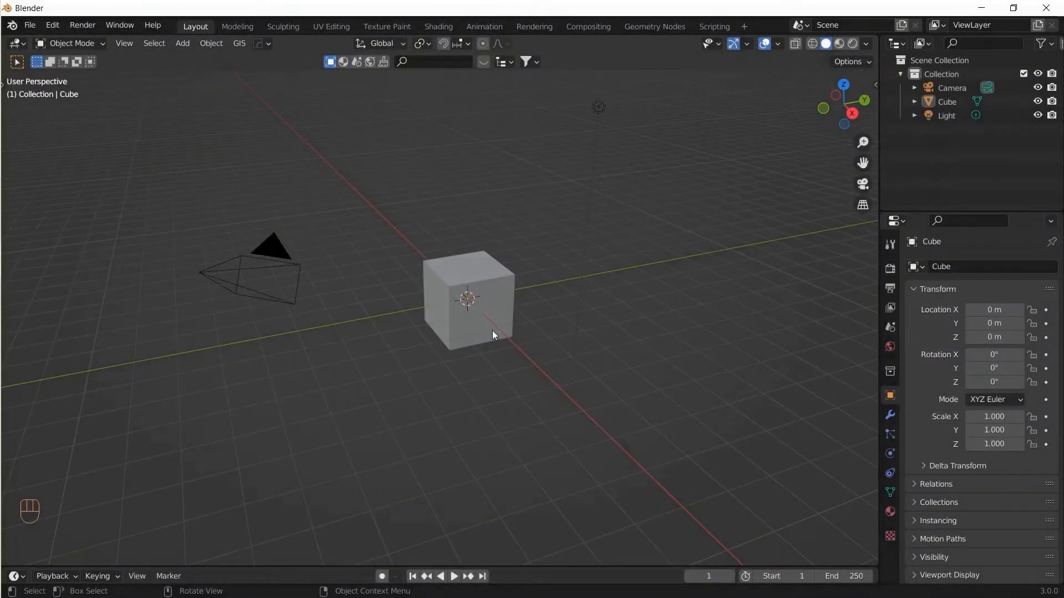
# Delete the default cube and hide the light and the camera.
pyautogui.click(500, 290)
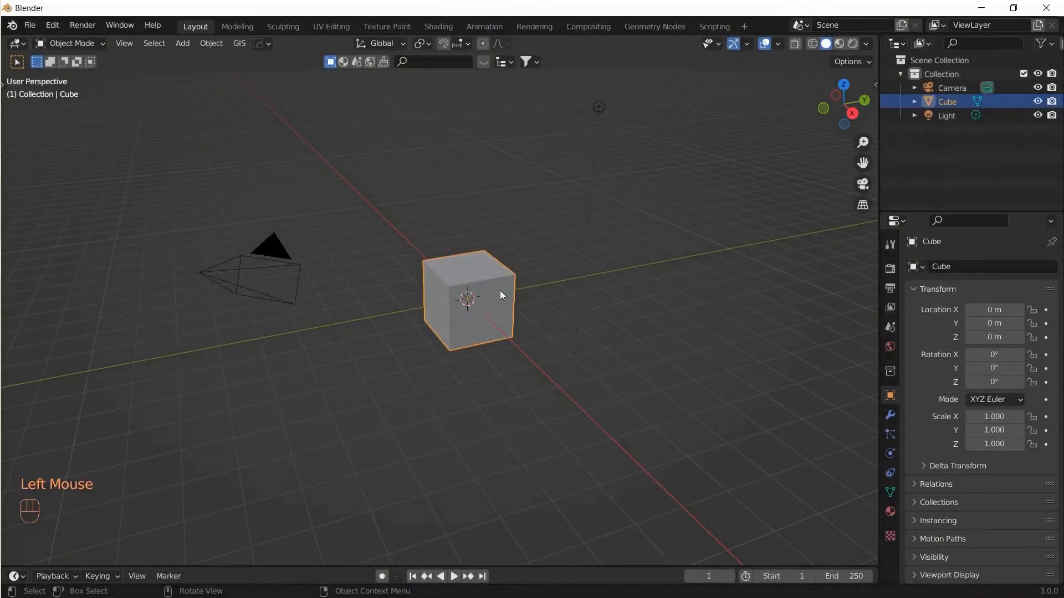
pyautogui.press('x')
pyautogui.click(500, 291)
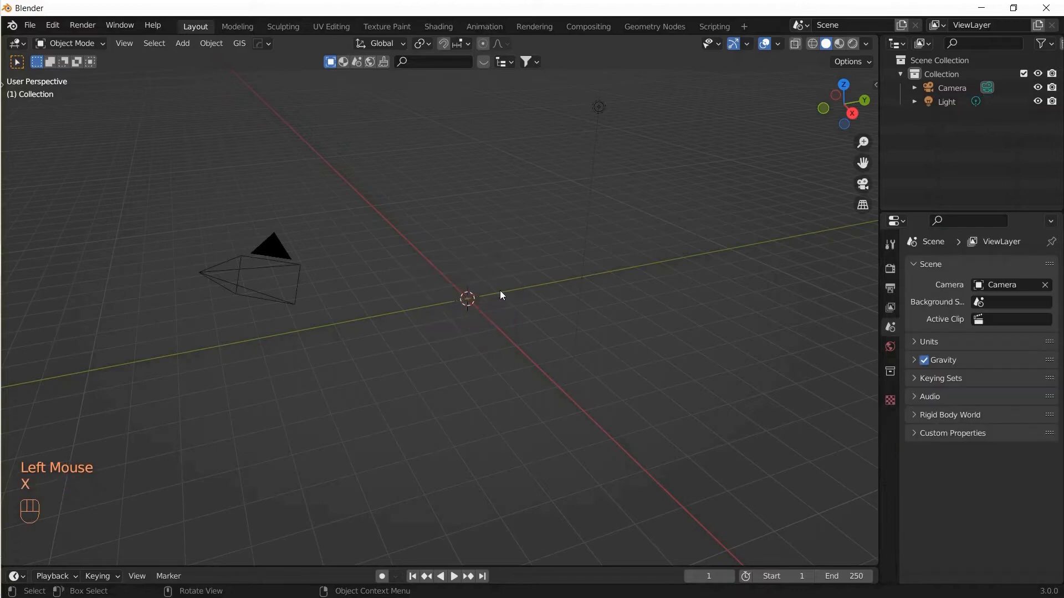
pyautogui.click(604, 104)
pyautogui.press('h')
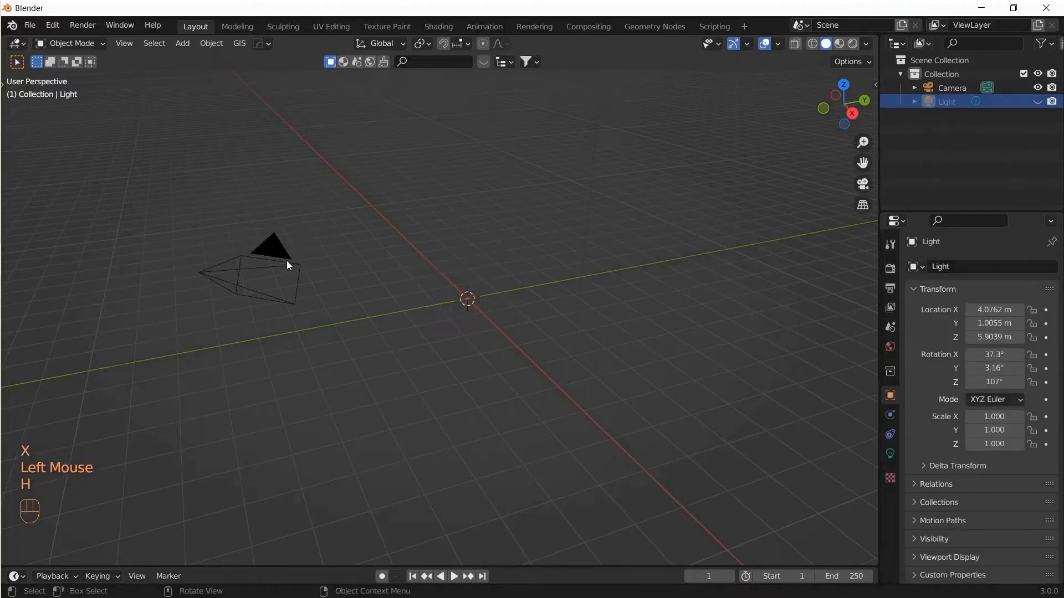
pyautogui.click(287, 262)
pyautogui.press('h')
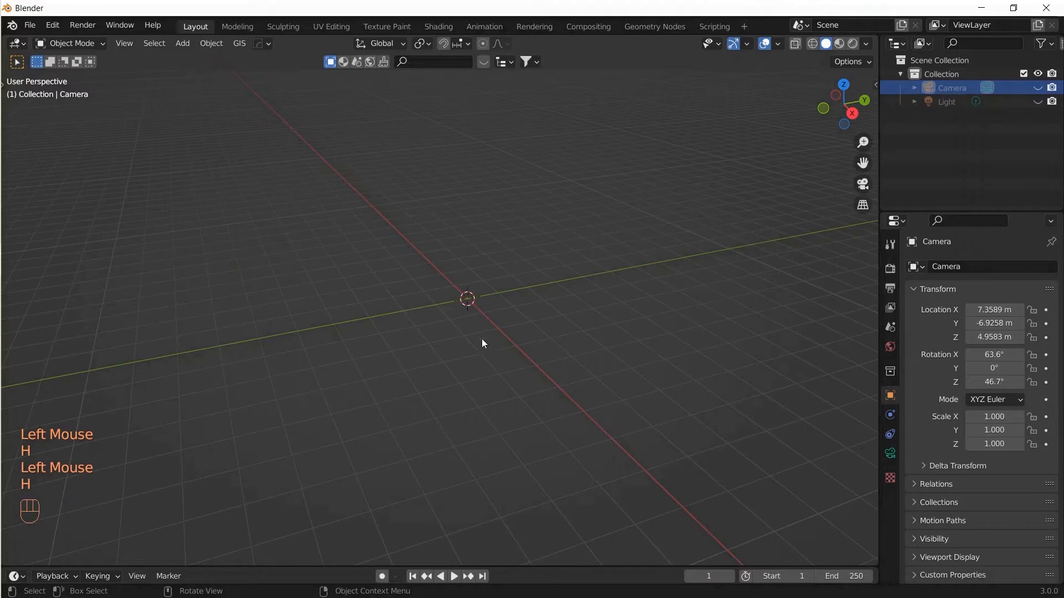
# Add the Helicopter model from the Plane category of the vehicle library and make it editable for animation.
pyautogui.press('n')
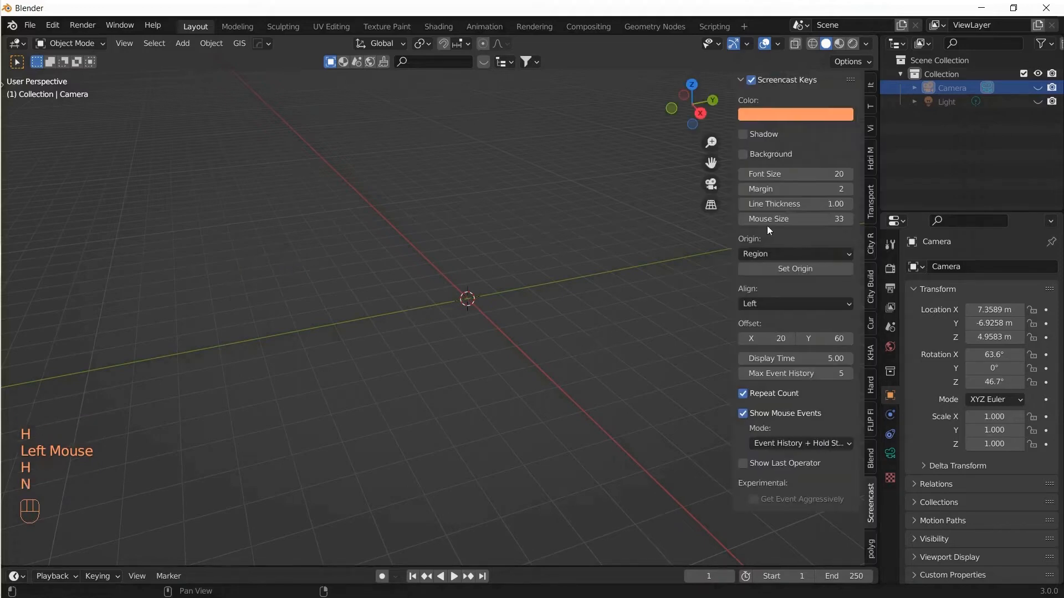
pyautogui.click(869, 207)
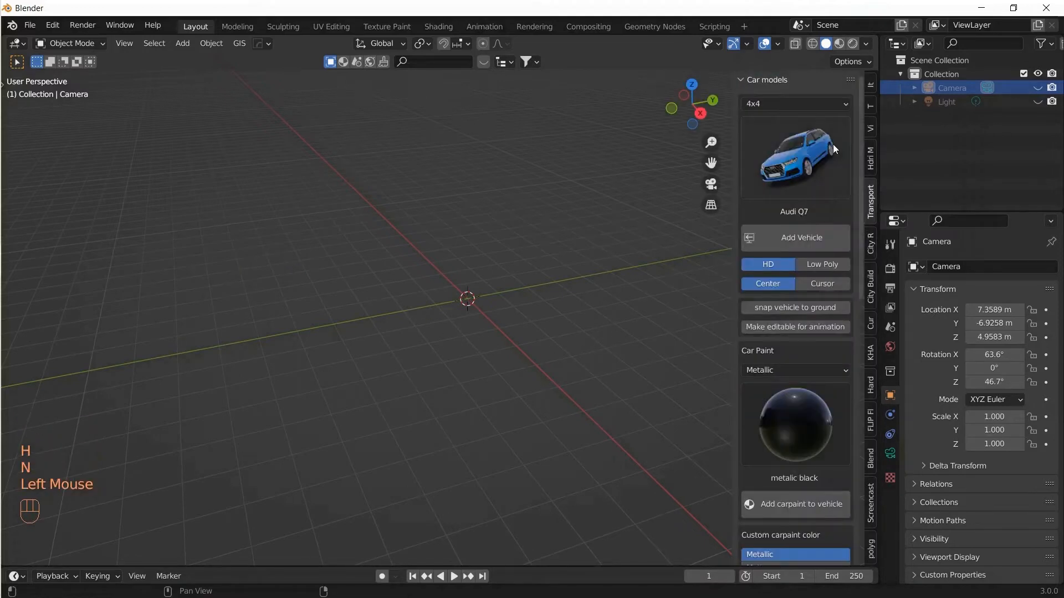
pyautogui.click(790, 104)
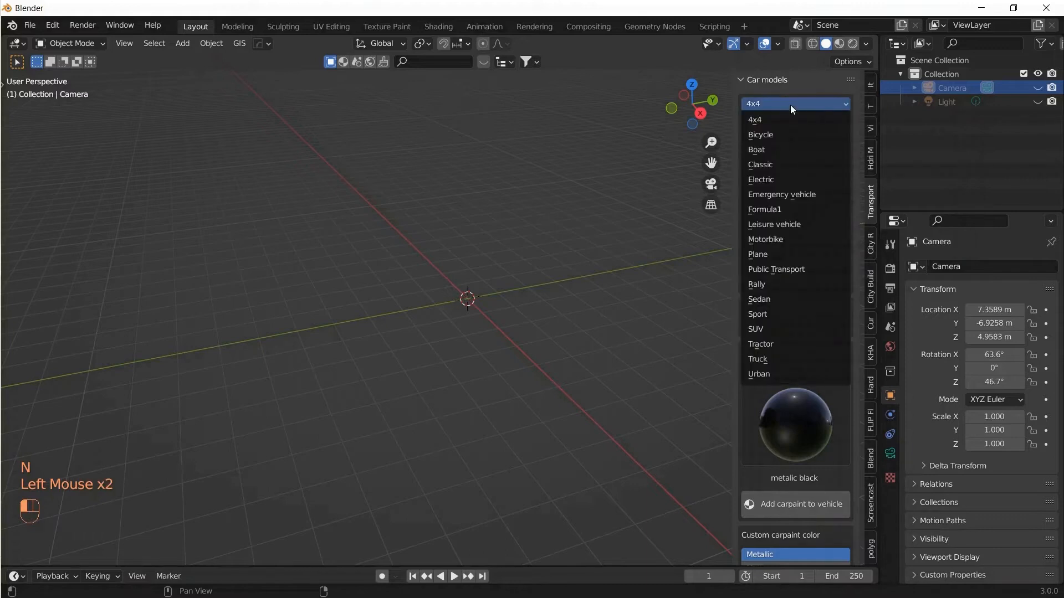
pyautogui.click(774, 254)
pyautogui.click(795, 165)
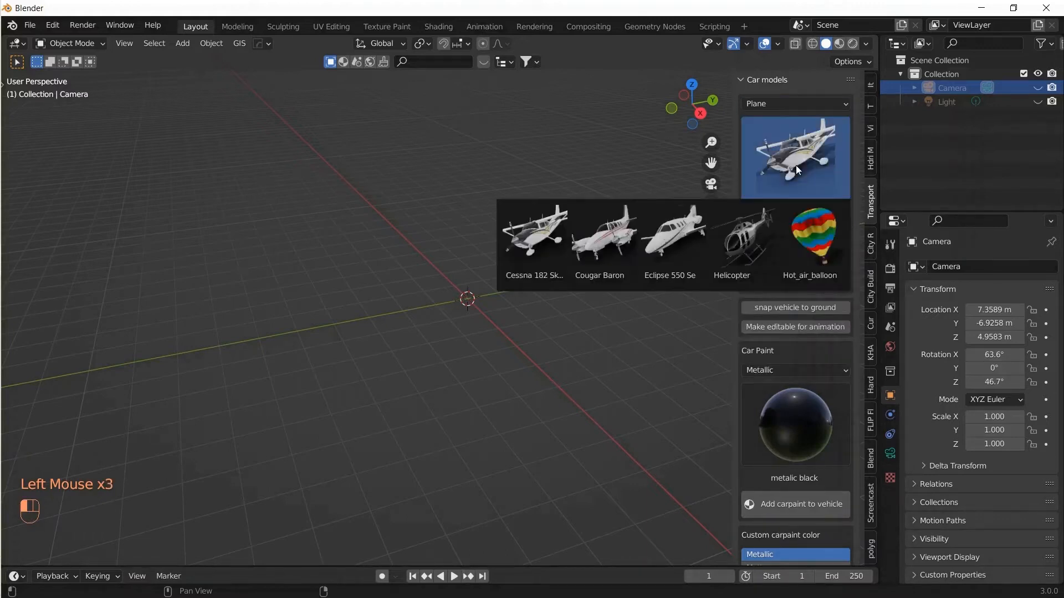
pyautogui.click(746, 250)
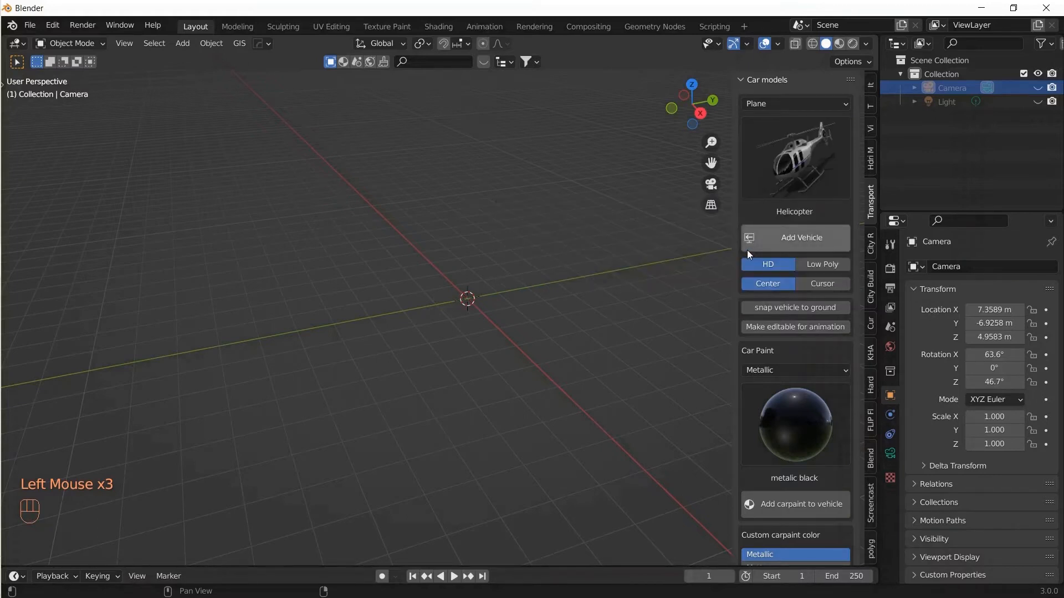
pyautogui.click(796, 236)
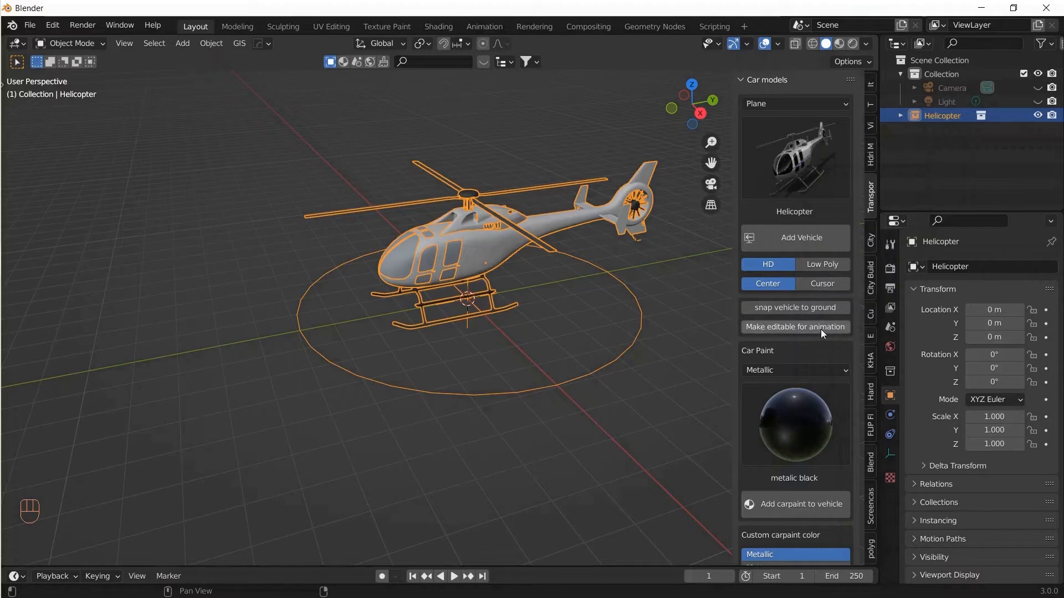
pyautogui.click(803, 328)
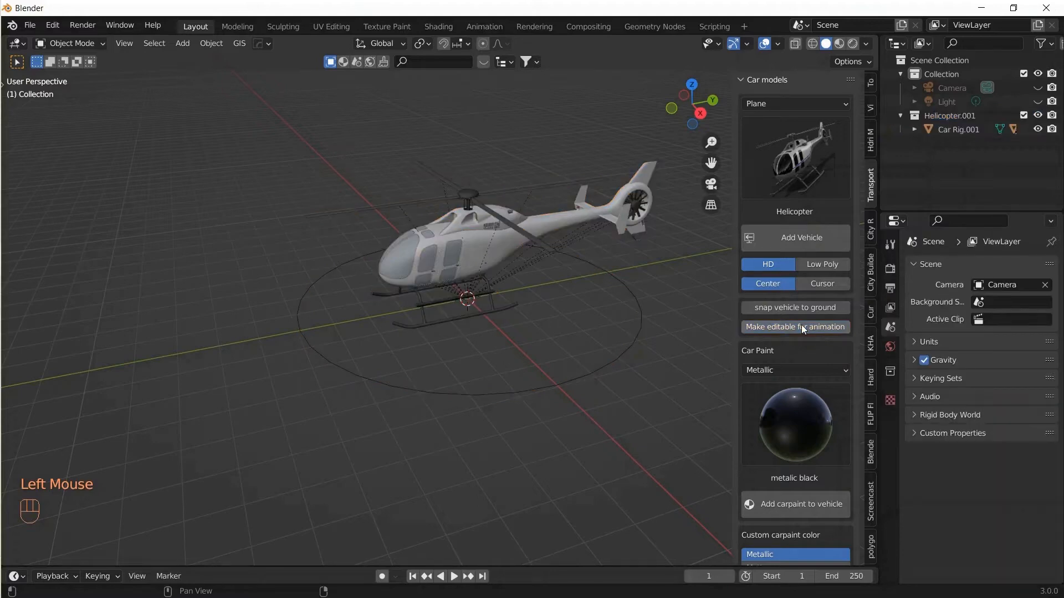
# Expand Car Rig.001 in the scene hierarchy and look through the helicopter's list of separate parts.
pyautogui.click(913, 129)
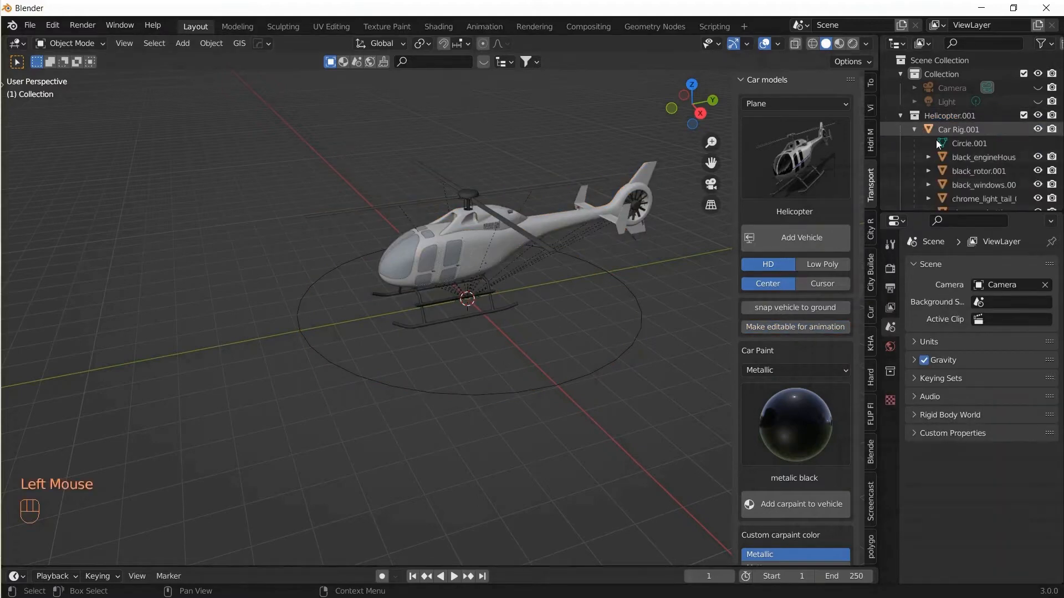
pyautogui.scroll(-2, 937, 144)
pyautogui.scroll(-3, 958, 139)
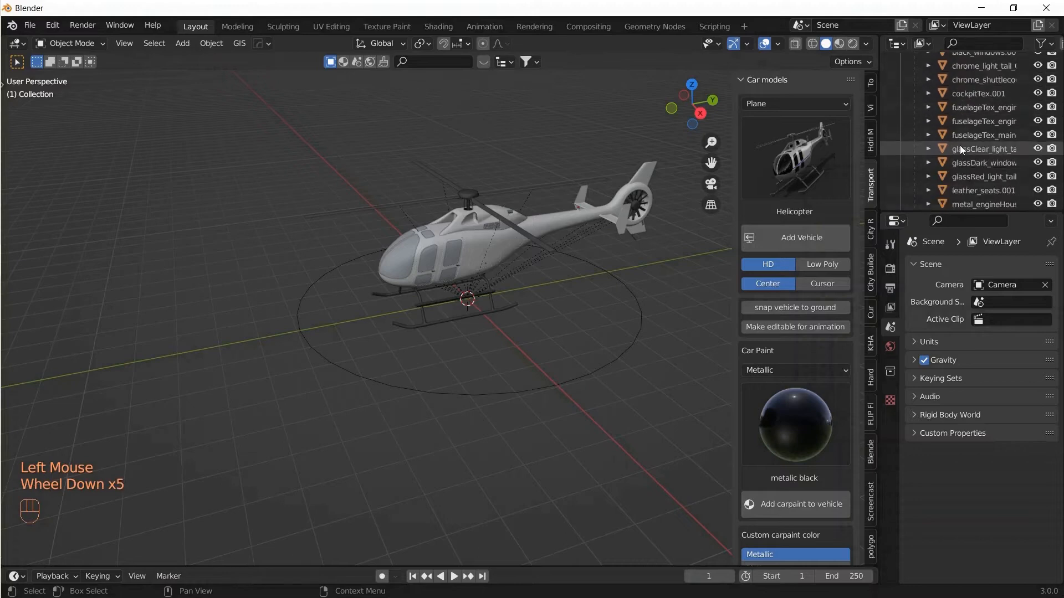
pyautogui.scroll(-9, 960, 148)
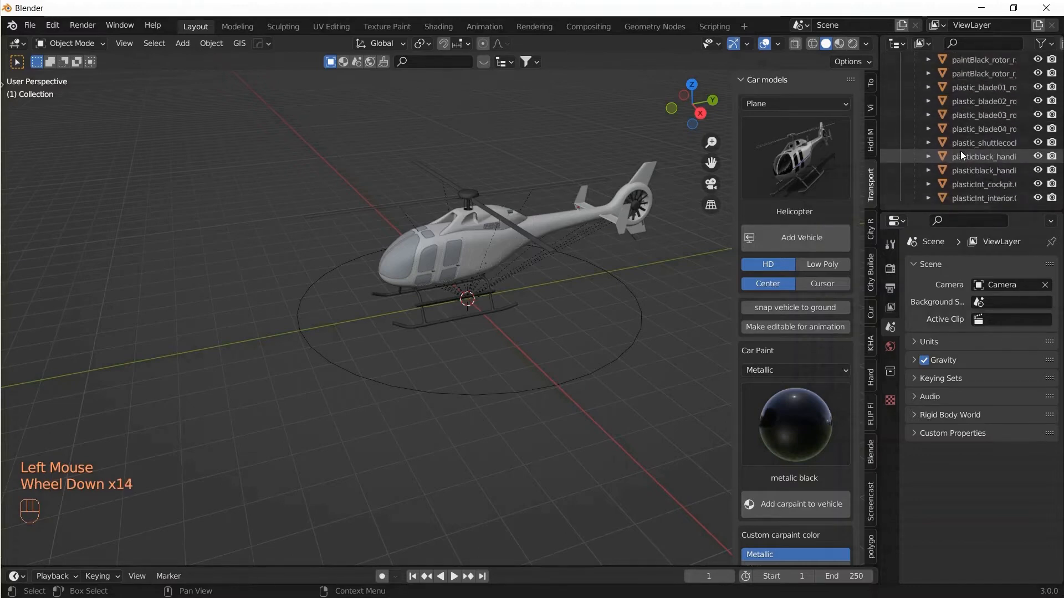
pyautogui.scroll(-2, 960, 152)
pyautogui.scroll(4, 978, 195)
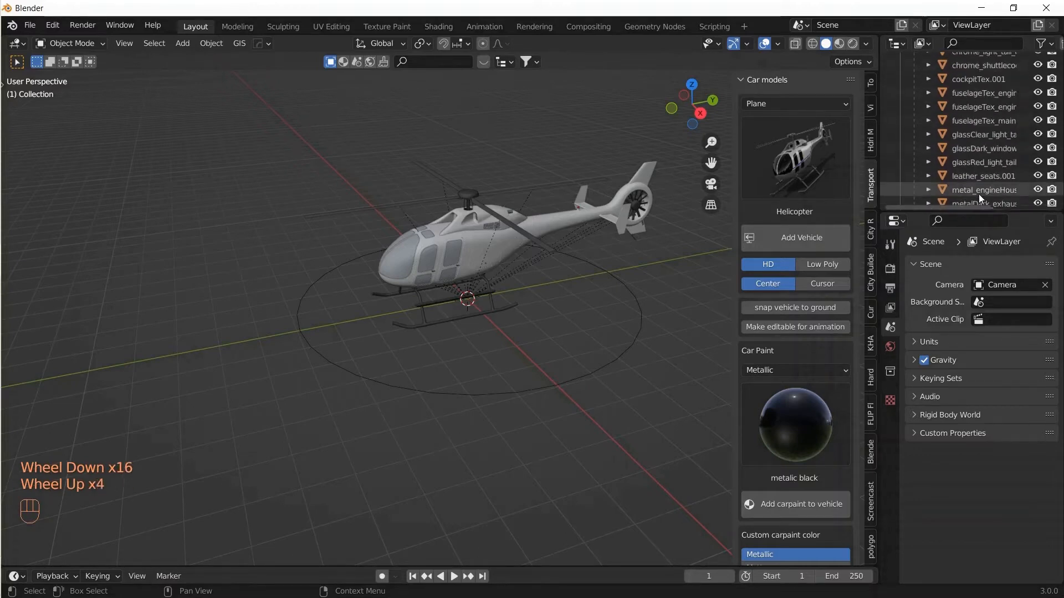
pyautogui.scroll(3, 978, 193)
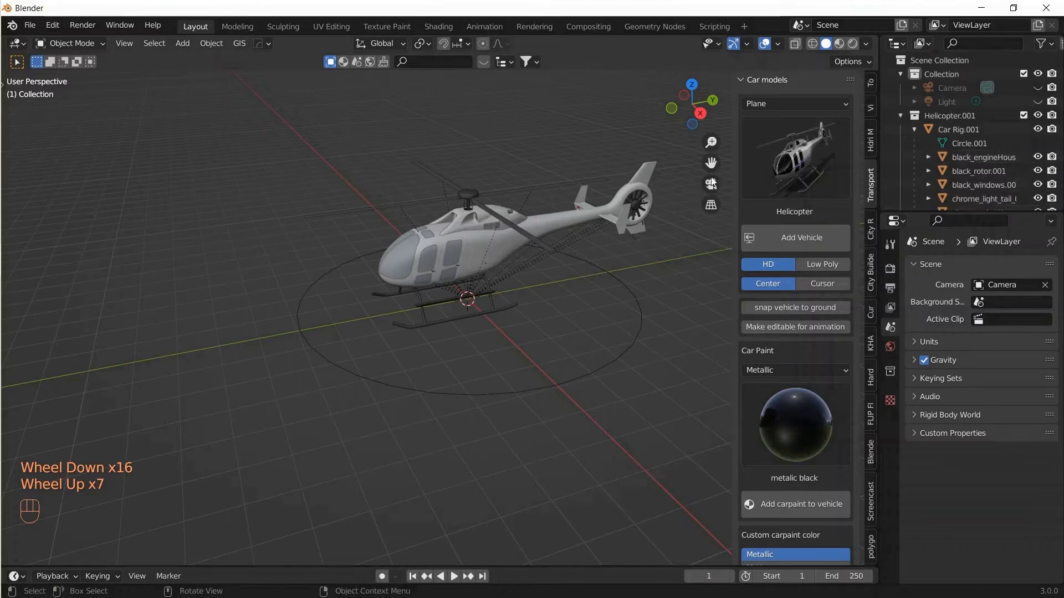
# Inspect the helicopter's separate parts by selecting the tail rotor, main rotor blades, main rotor gear and landing gear in turn.
pyautogui.click(637, 209)
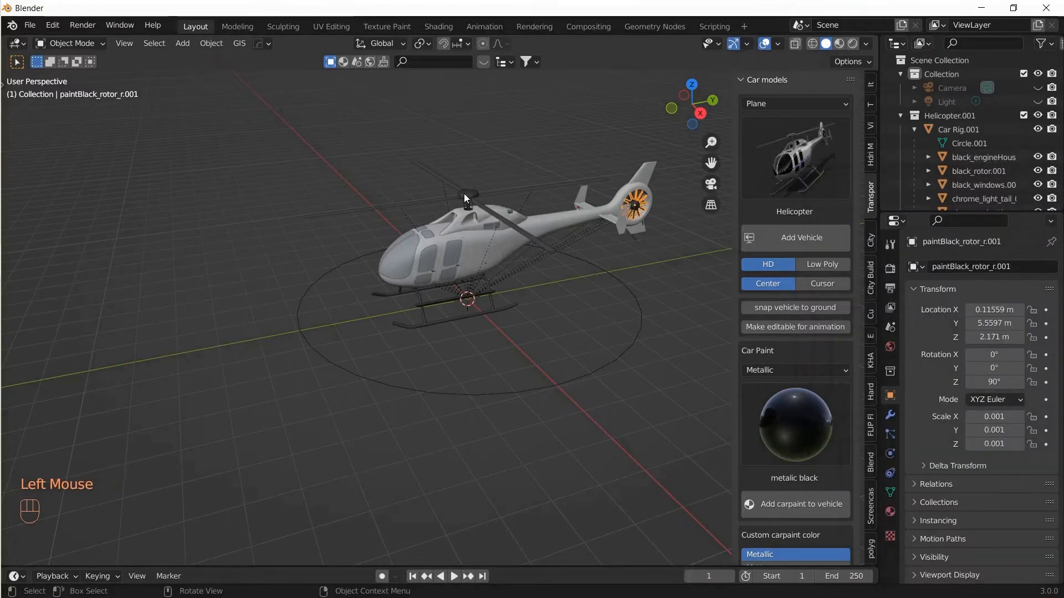
pyautogui.click(468, 195)
pyautogui.click(491, 196)
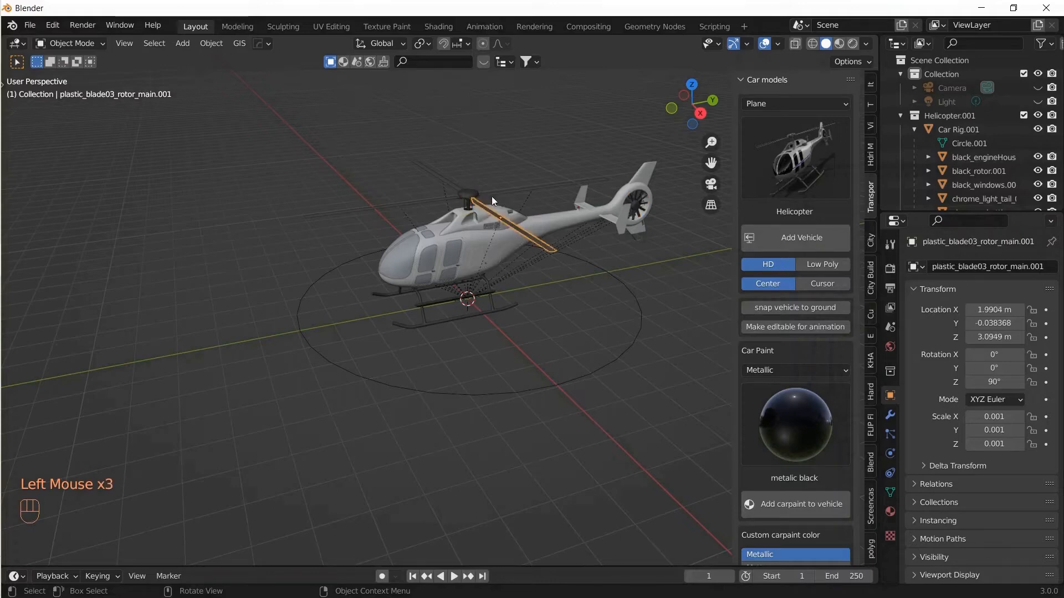
pyautogui.click(496, 189)
pyautogui.click(450, 185)
pyautogui.click(430, 202)
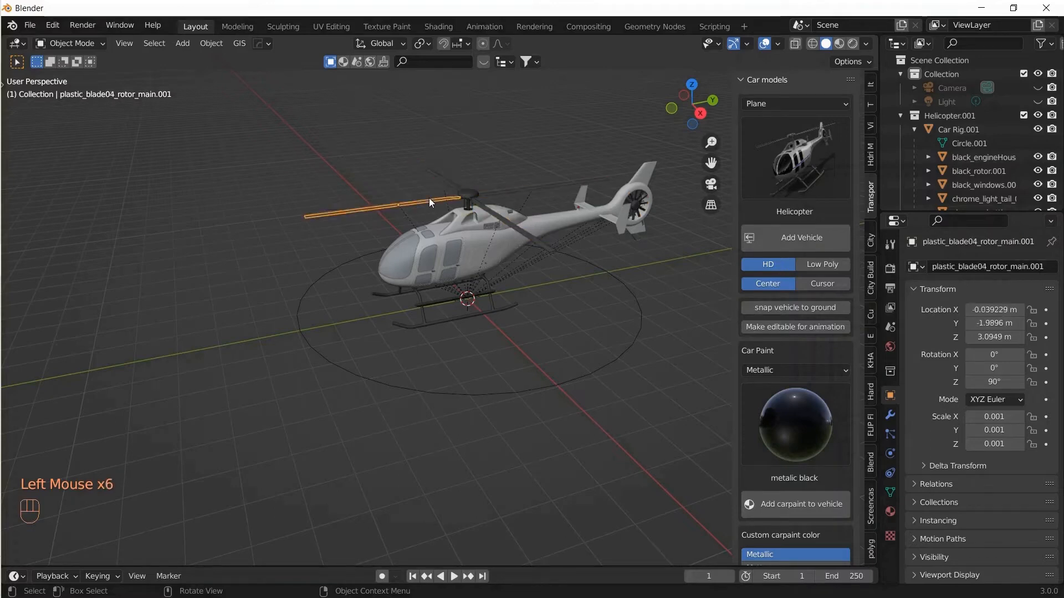
pyautogui.click(473, 205)
pyautogui.click(470, 205)
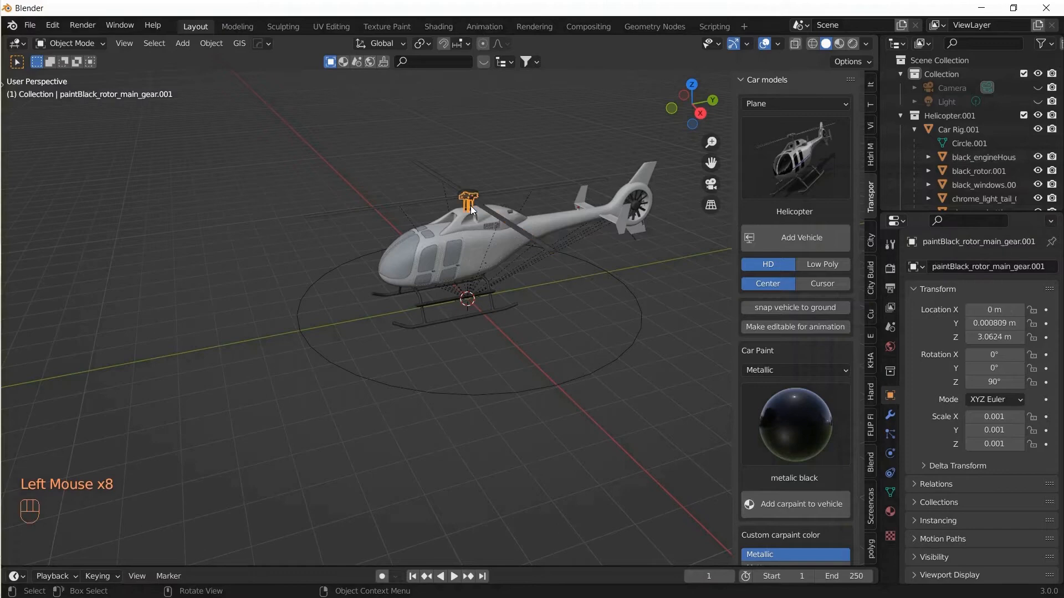
pyautogui.click(548, 338)
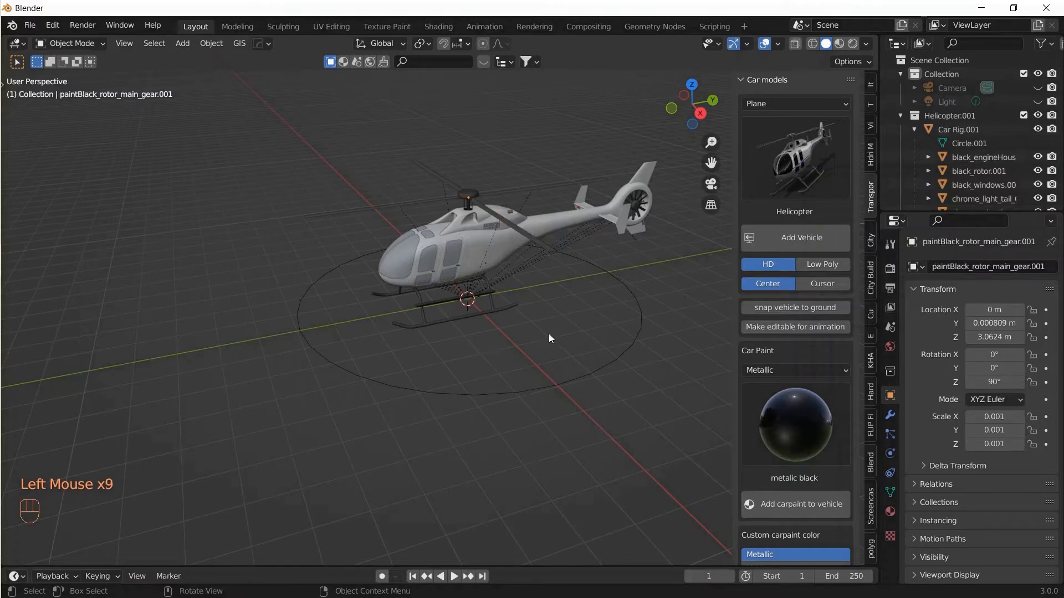
pyautogui.click(493, 310)
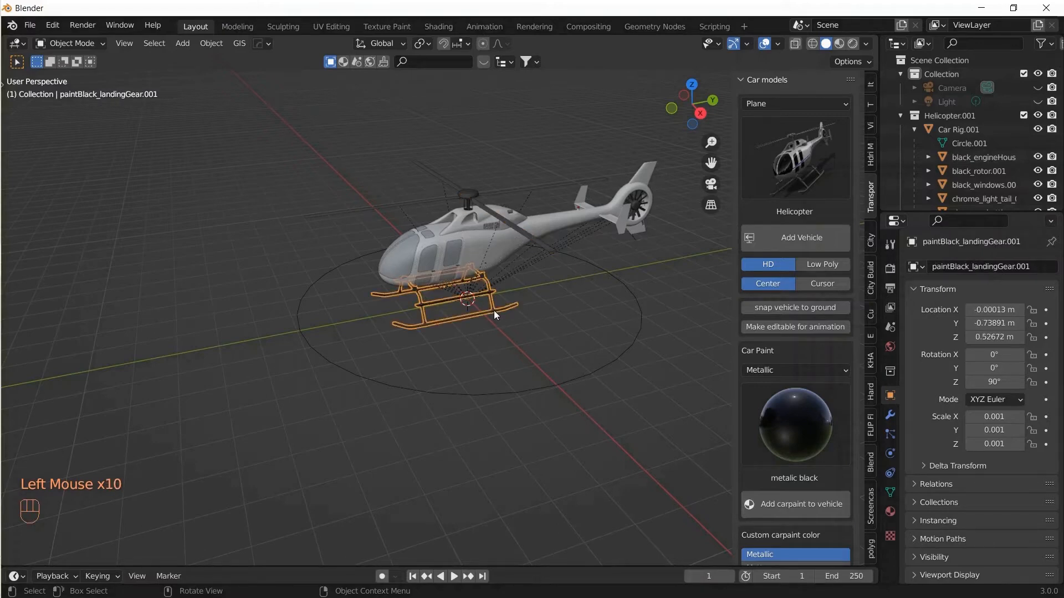
pyautogui.click(559, 335)
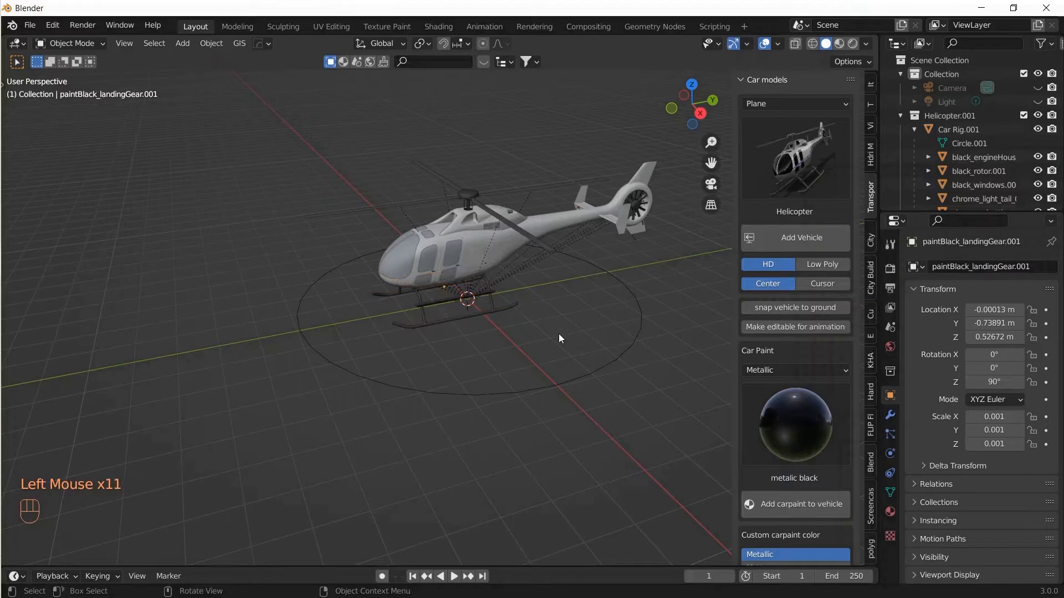
# Delete the Car Rig.001 circle surrounding the helicopter.
pyautogui.click(574, 383)
pyautogui.press('x')
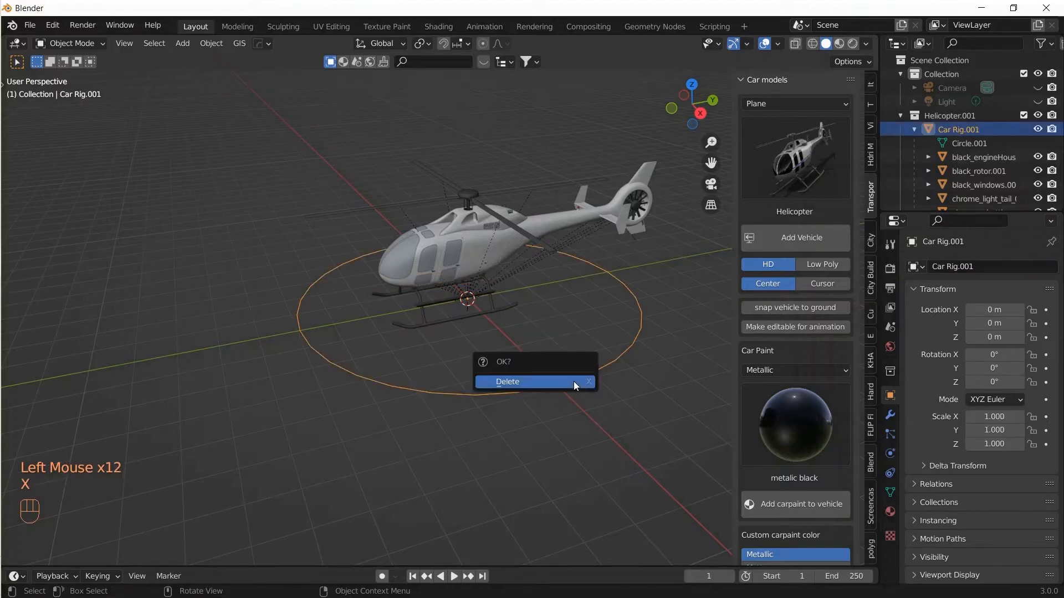
pyautogui.click(573, 381)
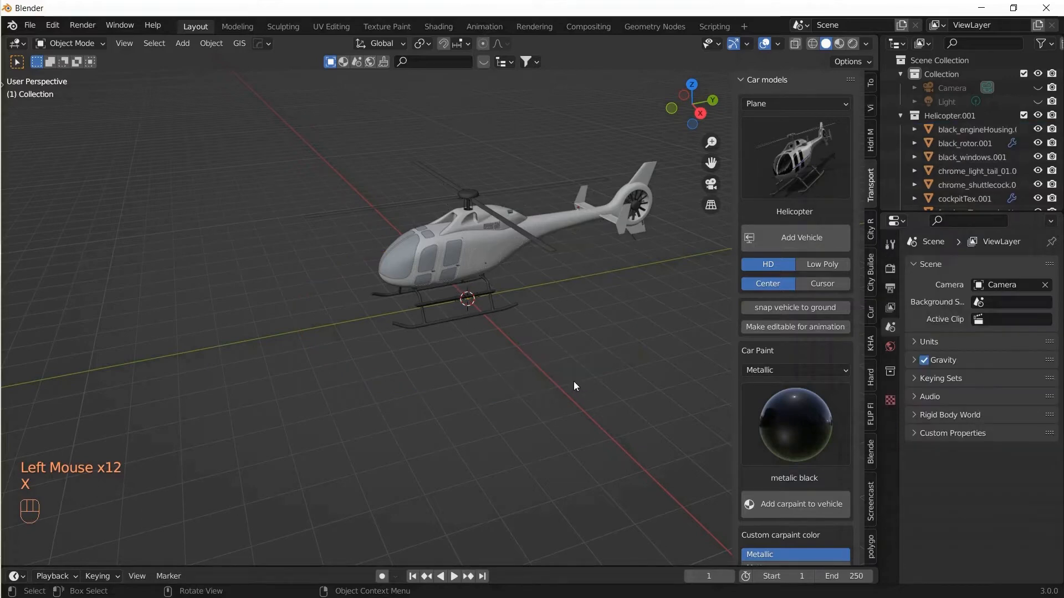
# Join the main rotor blade plastic_blade03_rotor_main.001 into plastic_blade02_rotor_main.001 as one object.
pyautogui.keyDown('shift'); pyautogui.moveTo(471, 273); pyautogui.dragTo(439, 324, button='middle'); pyautogui.keyUp('shift')
pyautogui.click(491, 310)
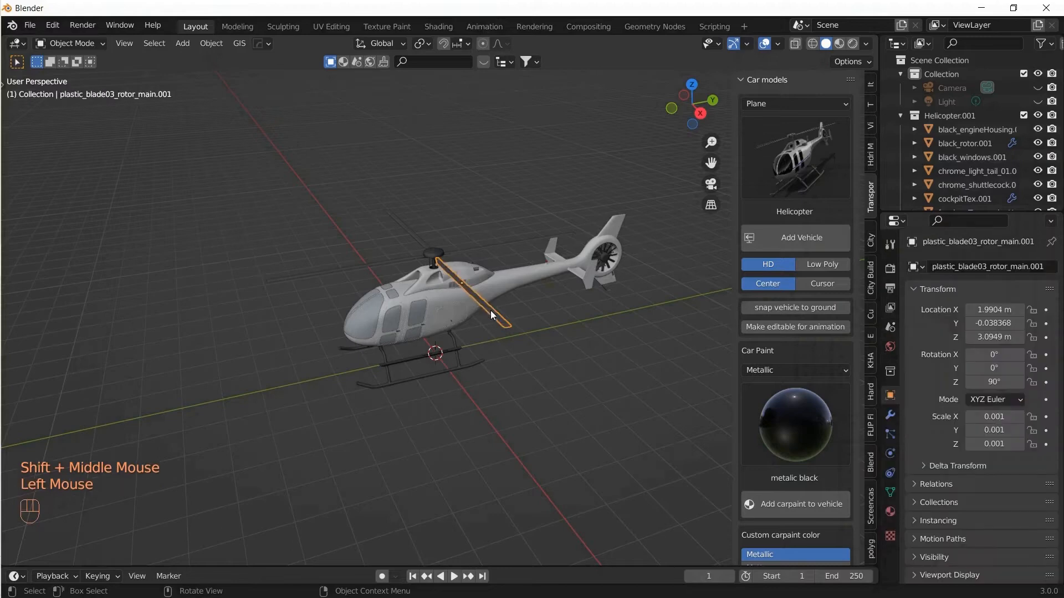
pyautogui.keyDown('shift'); pyautogui.click(488, 245); pyautogui.keyUp('shift')
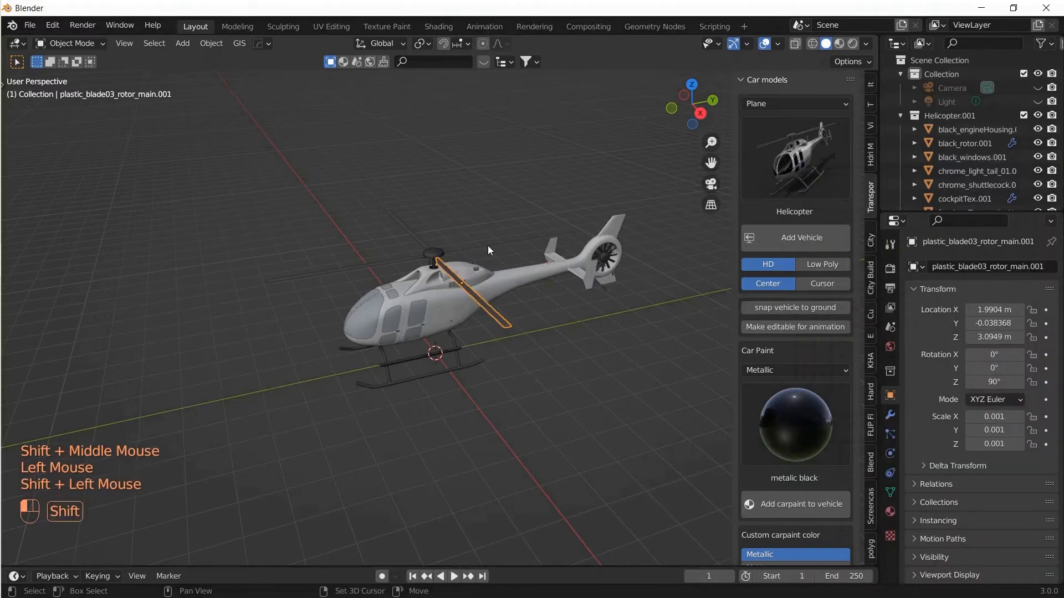
pyautogui.press('ctrl')
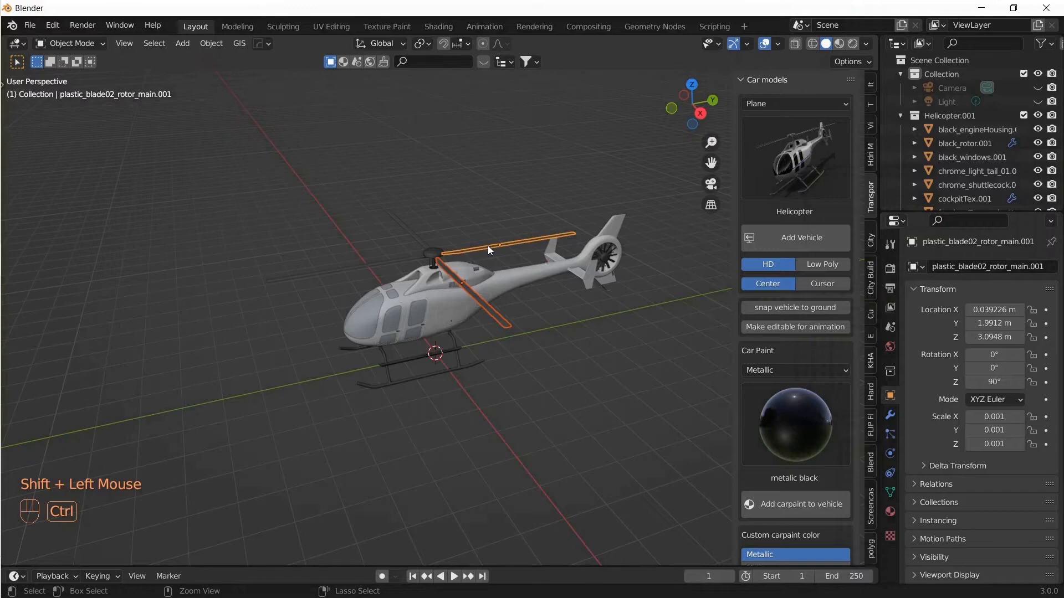
pyautogui.hotkey('ctrl', 'j')
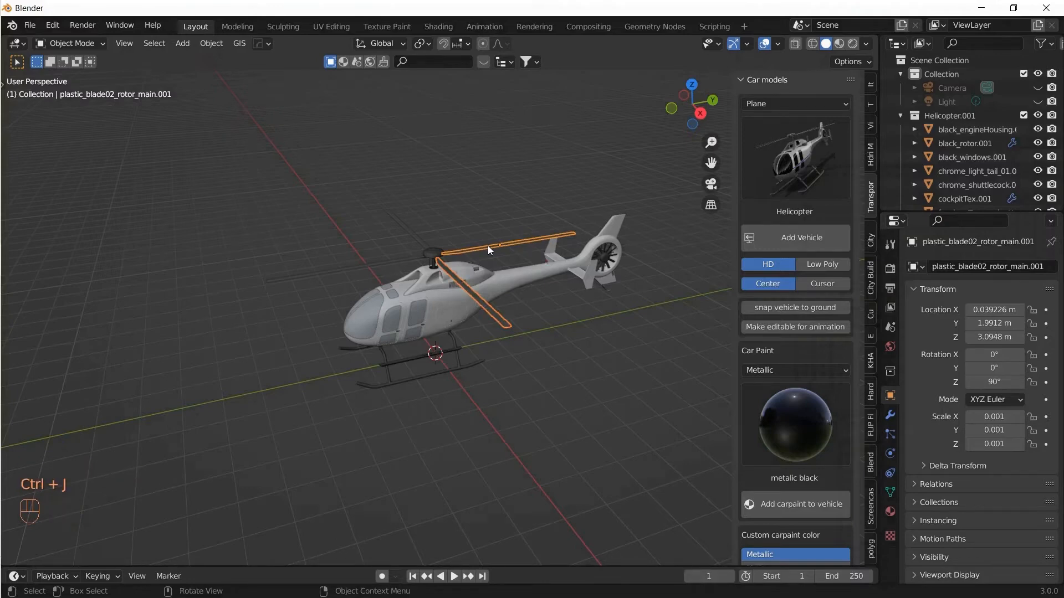
# Join the third main rotor blade, opposite blade 03, into the combined plastic_blade02_rotor_main.001 object.
pyautogui.click(420, 240)
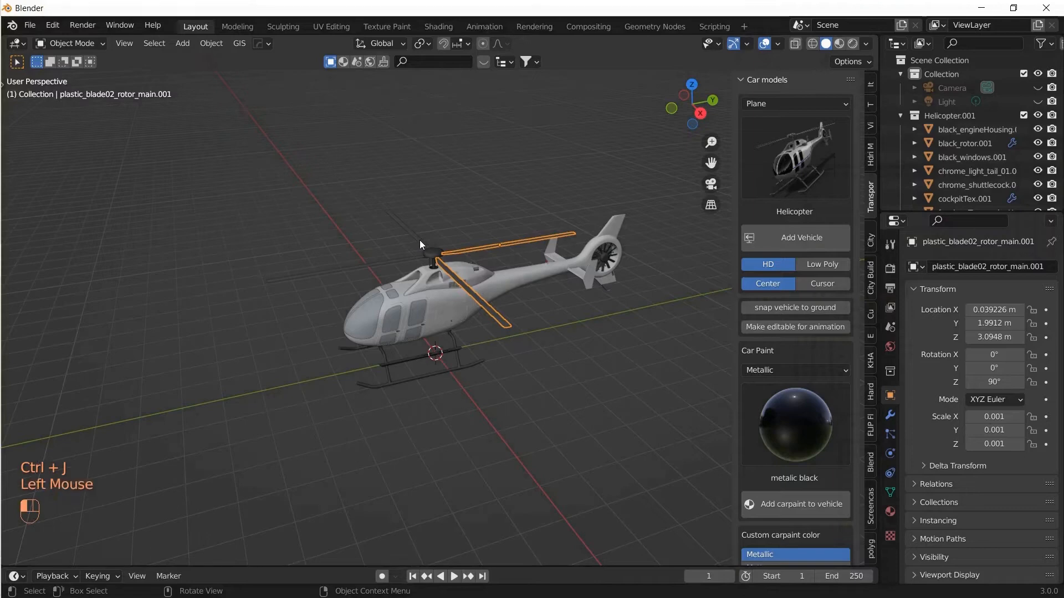
pyautogui.keyDown('shift'); pyautogui.click(460, 277); pyautogui.keyUp('shift')
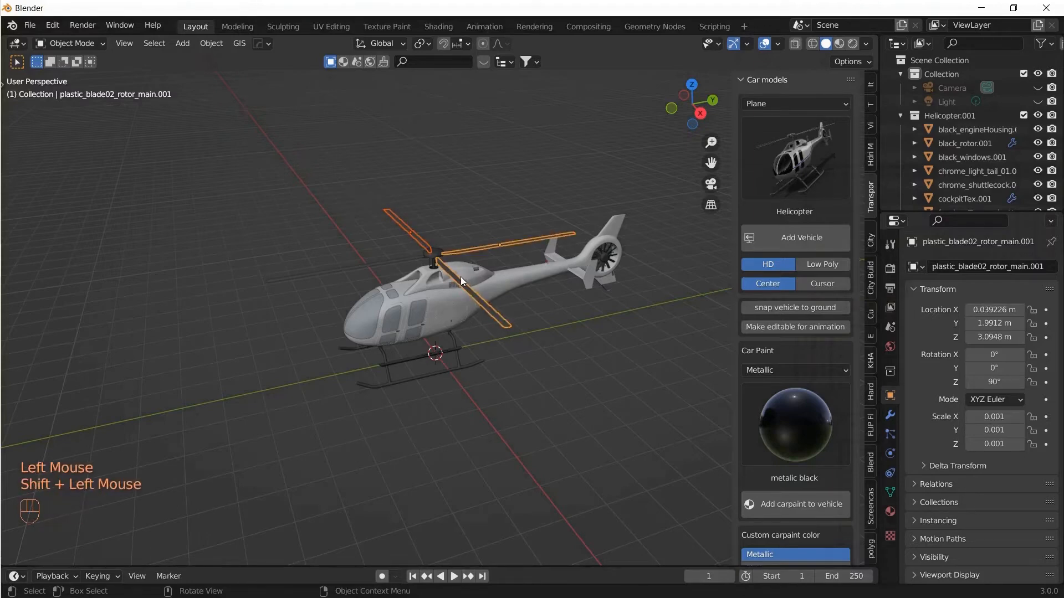
pyautogui.press('ctrl')
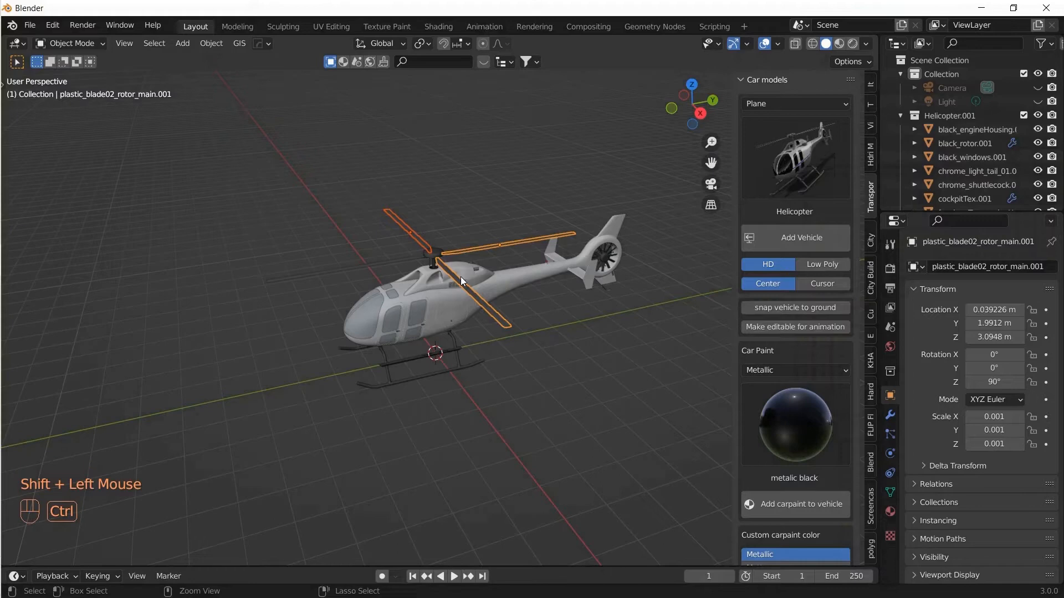
pyautogui.hotkey('ctrl', 'j')
# Join the fourth main rotor blade, the only one still separate, into the combined plastic_blade02_rotor_main.001 object.
pyautogui.click(397, 258)
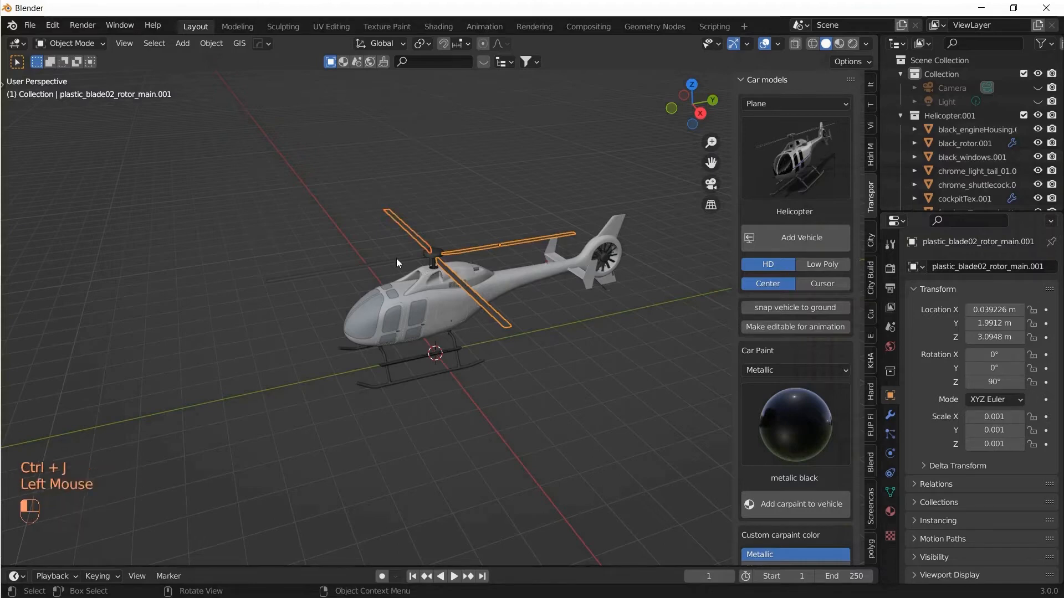
pyautogui.keyDown('shift'); pyautogui.click(460, 275); pyautogui.keyUp('shift')
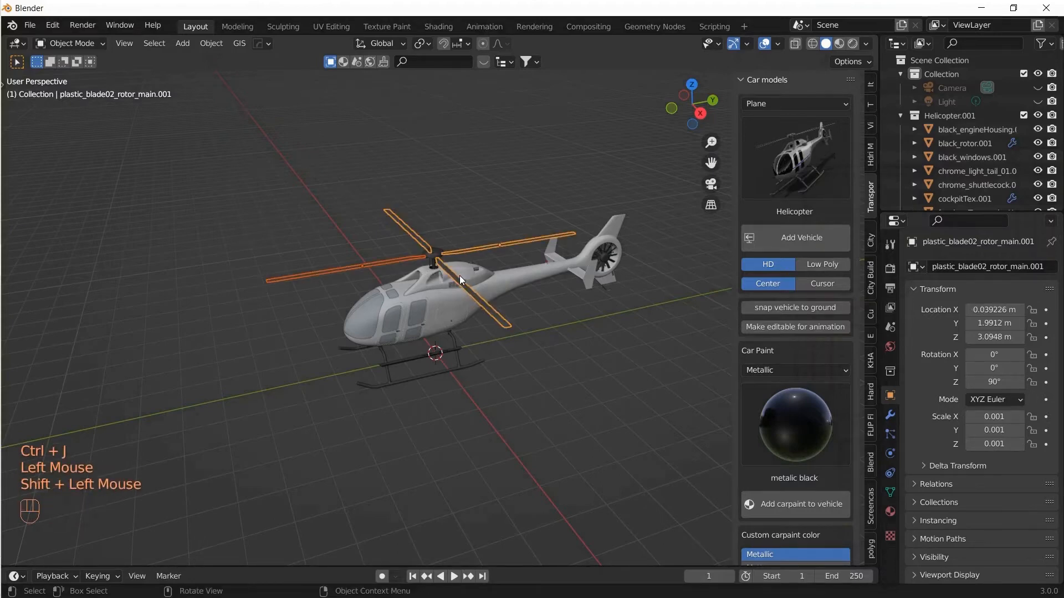
pyautogui.hotkey('ctrl', 'j')
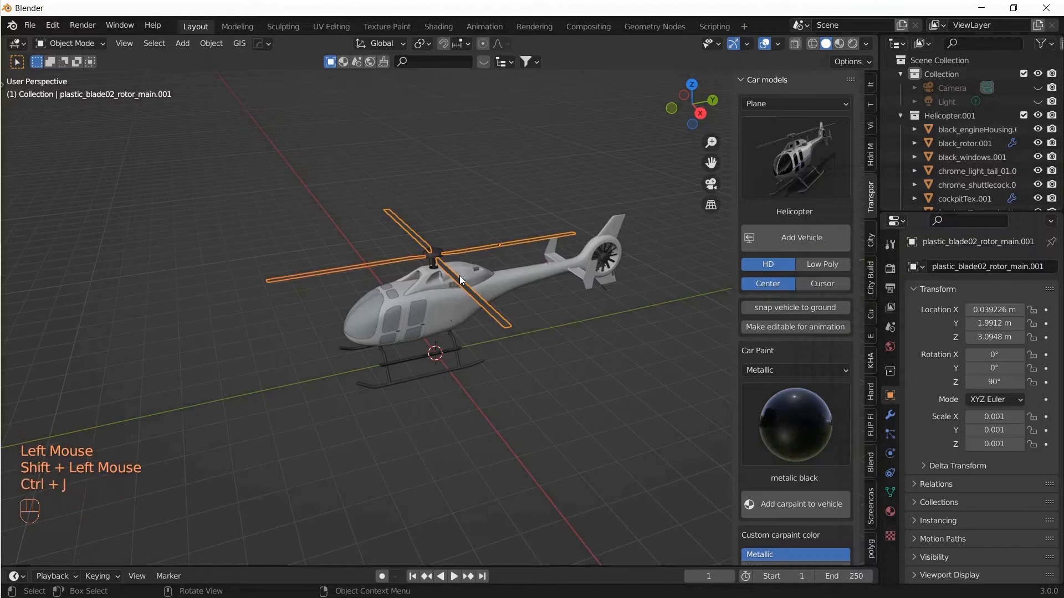
# Join the combined blades and the rotor shaft paintBlack_rotor_main_gear.001 into the rotor hub paintBlack_rotor_main.001.
pyautogui.keyDown('shift'); pyautogui.click(435, 254); pyautogui.keyUp('shift')
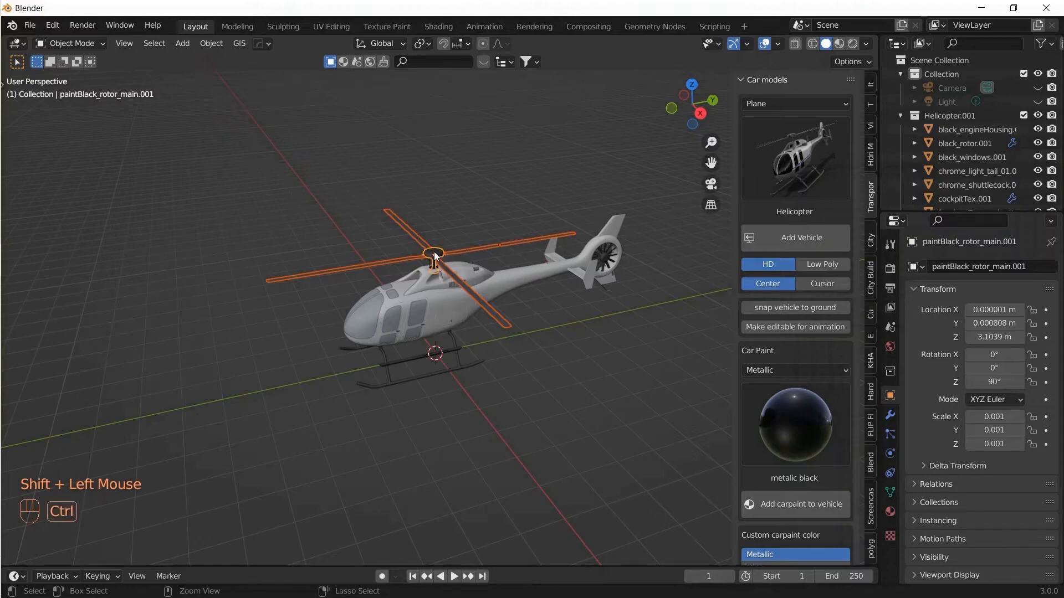
pyautogui.hotkey('ctrl', 'j')
pyautogui.scroll(-5, 969, 160)
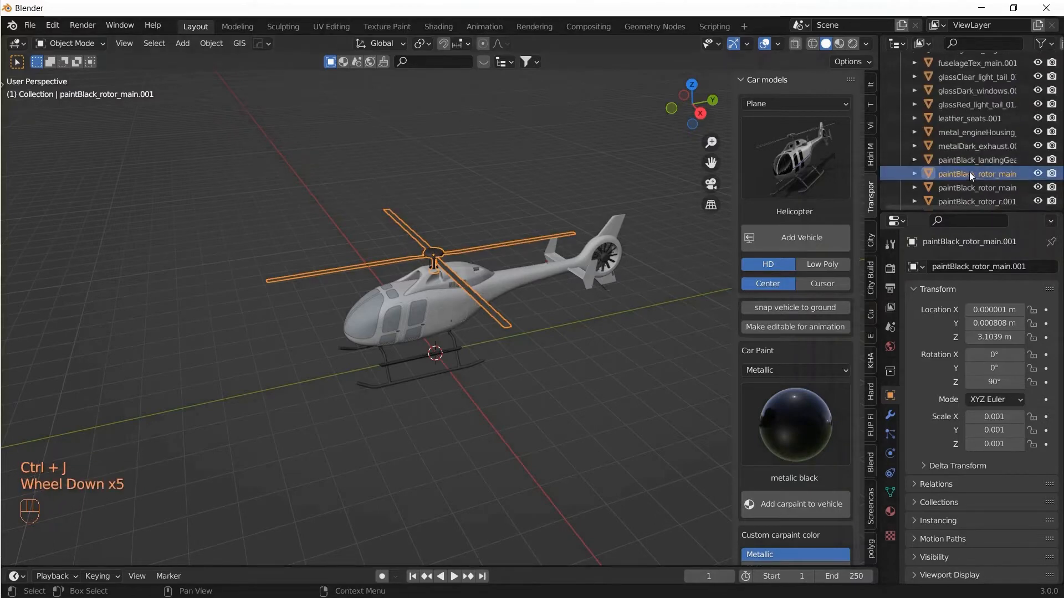
pyautogui.moveTo(880, 176); pyautogui.dragTo(820, 172)
pyautogui.scroll(5, 387, 268)
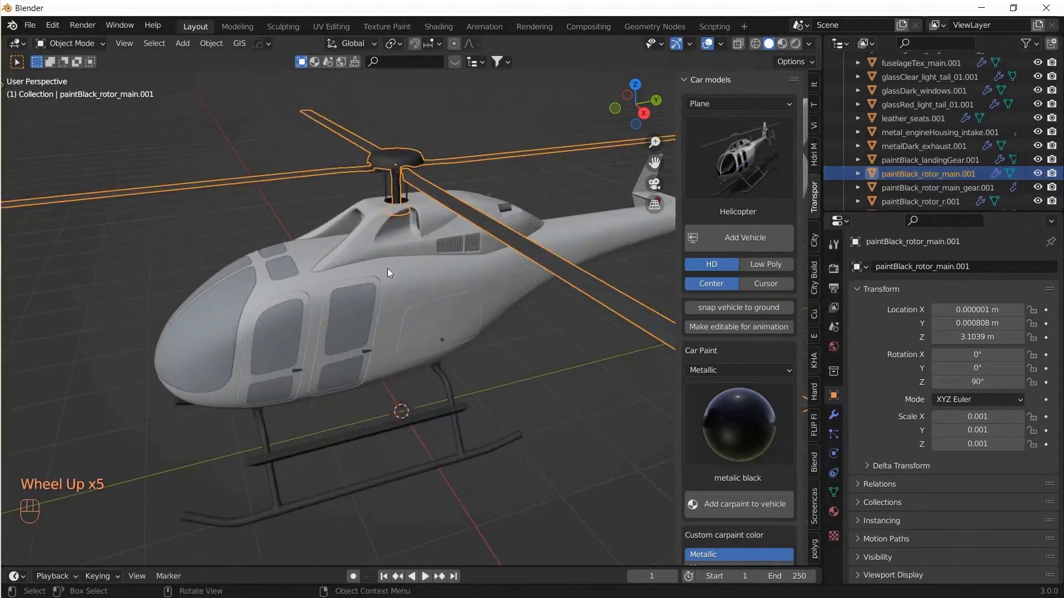
pyautogui.click(398, 158)
pyautogui.keyDown('shift'); pyautogui.click(403, 153); pyautogui.keyUp('shift')
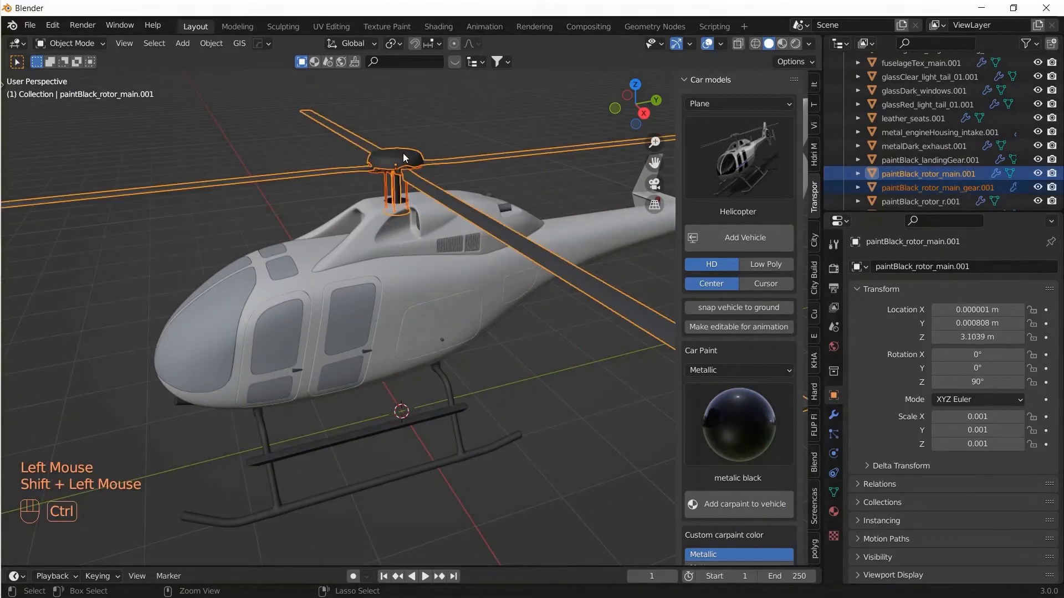
pyautogui.hotkey('ctrl', 'j')
# With X-ray on, join the black_rotor.001 ring under the shaft into paintBlack_rotor_main.001, and turn X-ray off again.
pyautogui.click(738, 44)
pyautogui.click(400, 215)
pyautogui.click(402, 212)
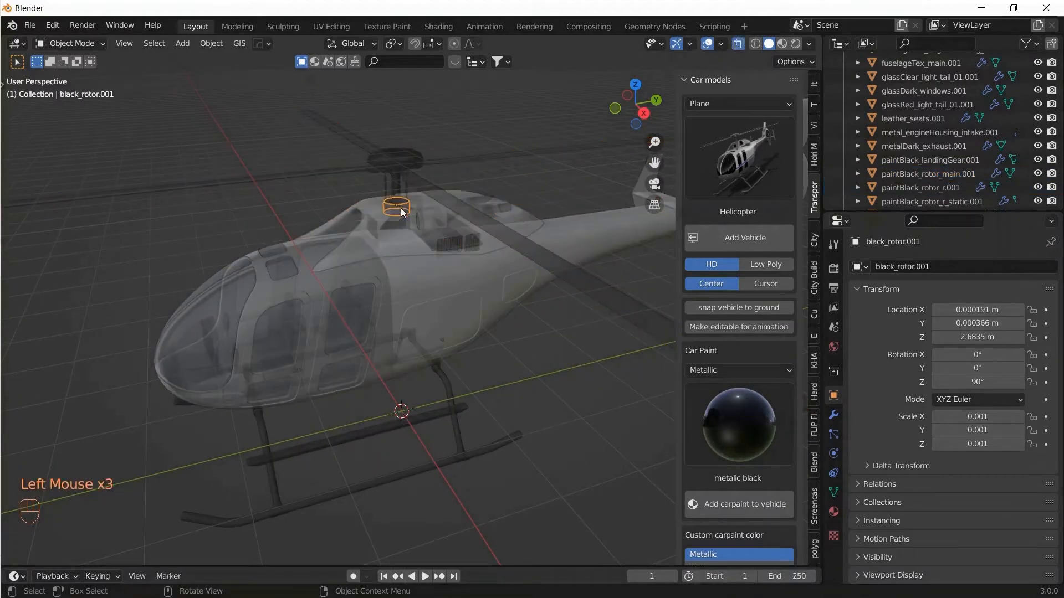
pyautogui.scroll(-2, 941, 138)
pyautogui.scroll(-4, 942, 138)
pyautogui.scroll(4, 942, 138)
pyautogui.keyDown('shift'); pyautogui.click(399, 164); pyautogui.keyUp('shift')
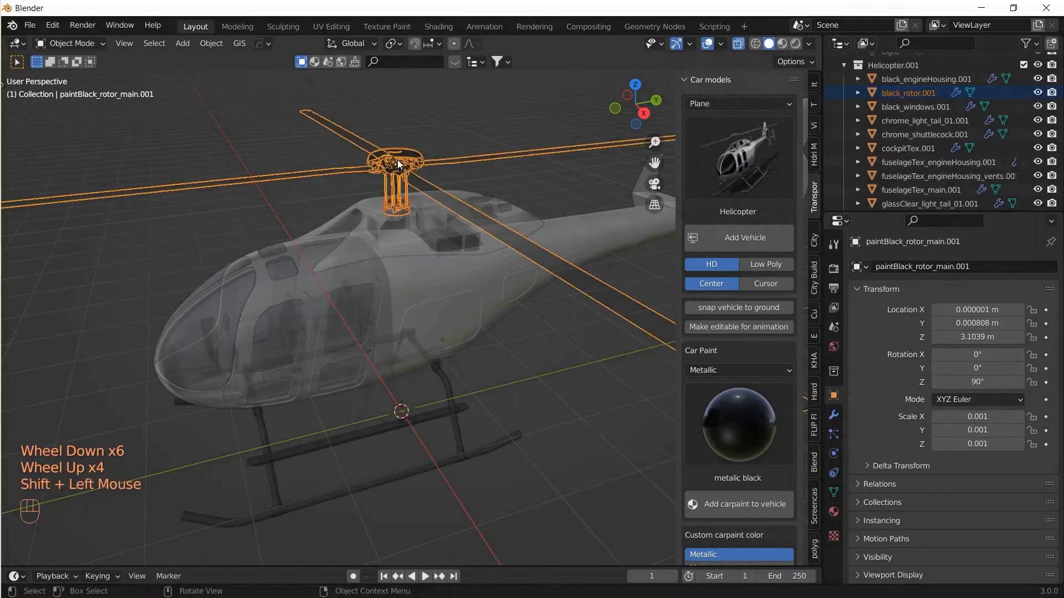
pyautogui.press('ctrl')
pyautogui.hotkey('ctrl', 'p')
pyautogui.click(738, 43)
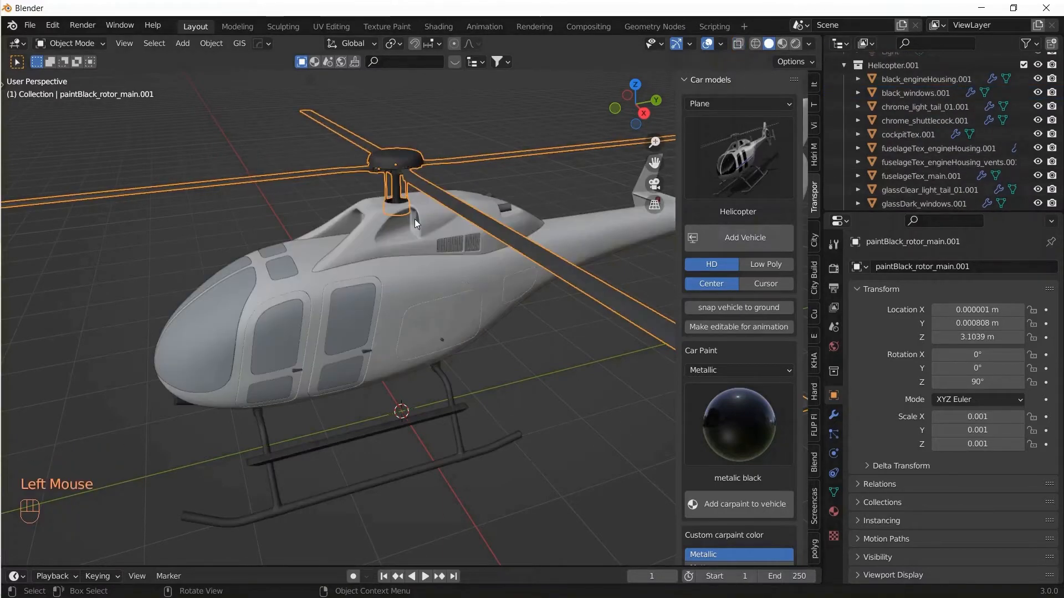
# Check that the main rotor and the tail rotor are separate parts by starting to move each one and cancelling.
pyautogui.press('n')
pyautogui.scroll(-3, 403, 239)
pyautogui.press('g')
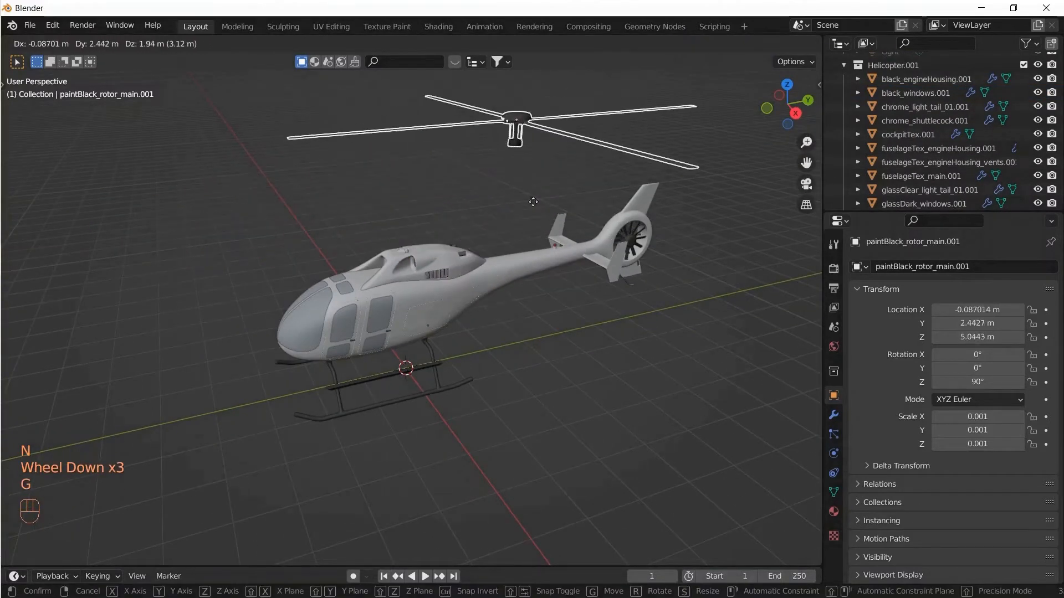
pyautogui.rightClick(425, 202)
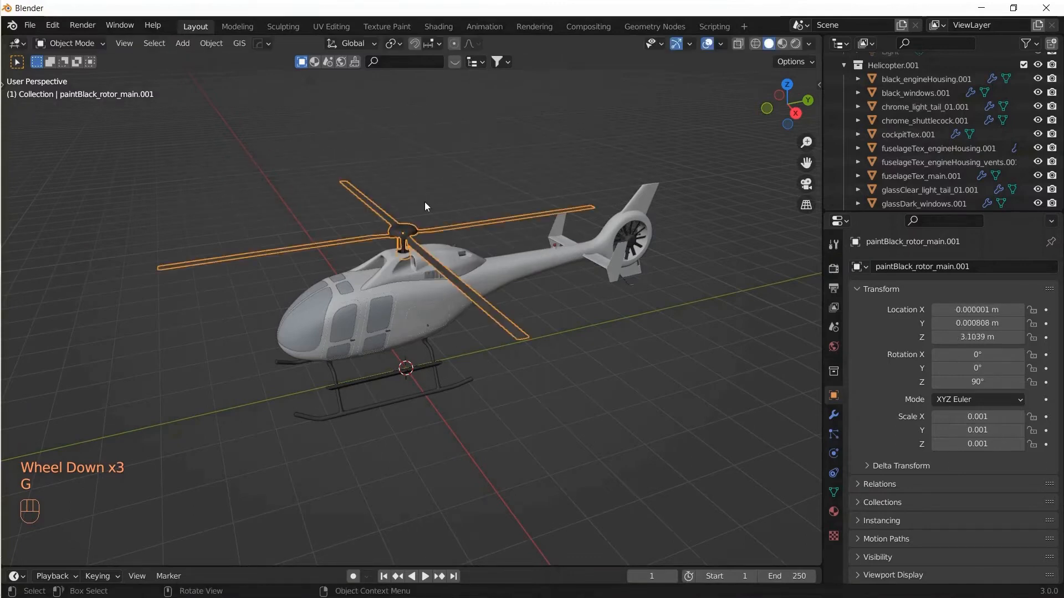
pyautogui.click(634, 244)
pyautogui.press('g')
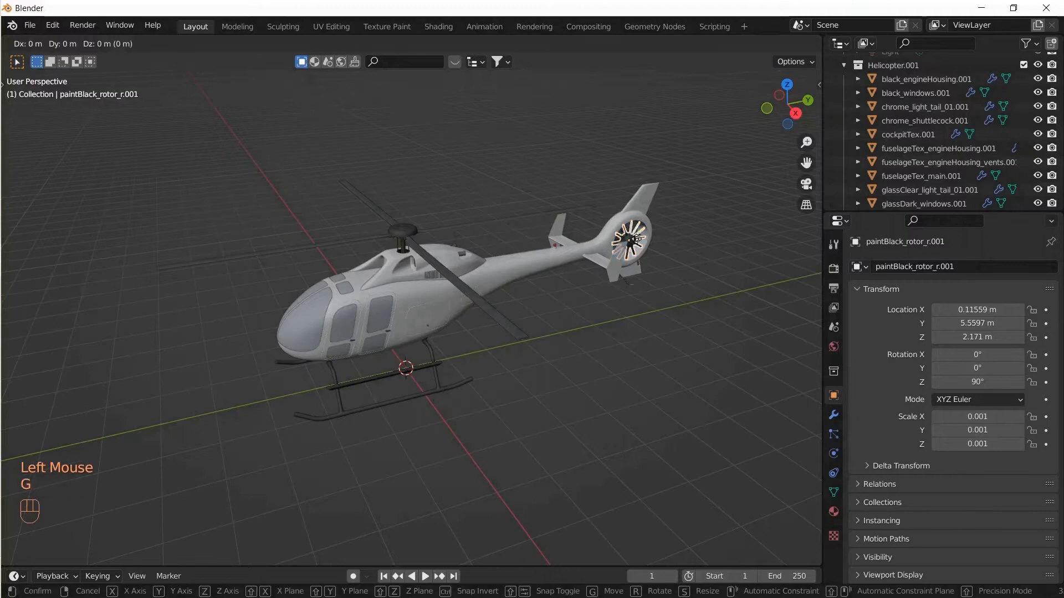
pyautogui.rightClick(711, 303)
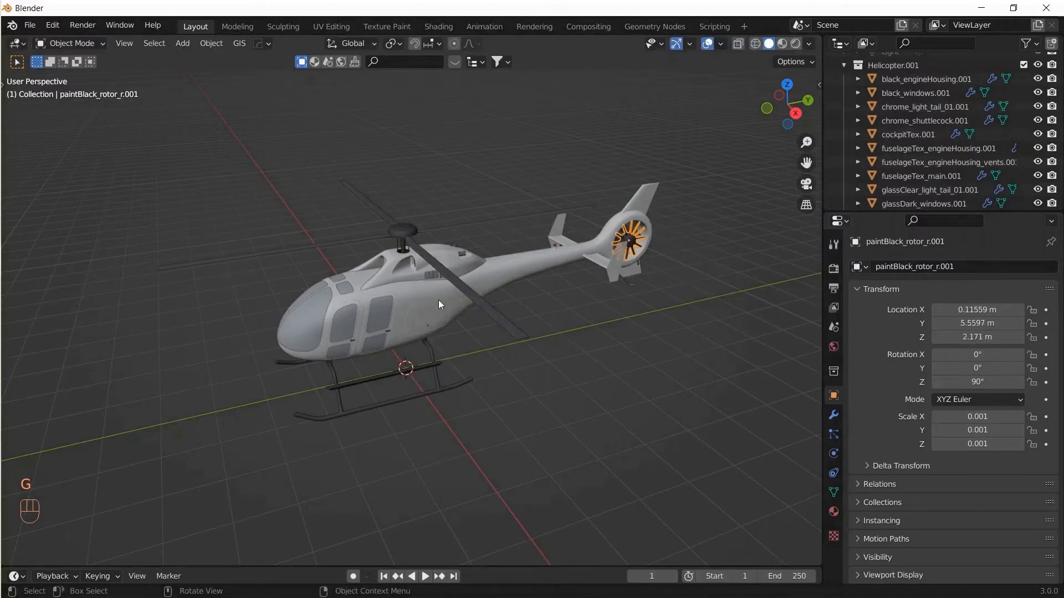
# Join the main fuselage fuselageTex_main.001 into the landing gear object paintBlack_landingGear.001.
pyautogui.click(415, 299)
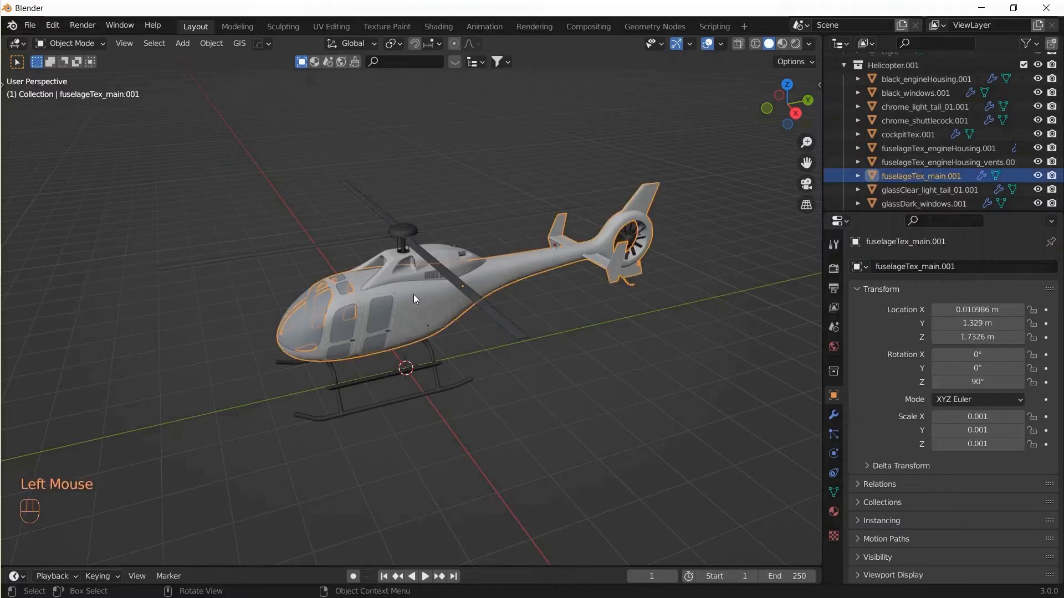
pyautogui.keyDown('shift'); pyautogui.click(435, 375); pyautogui.keyUp('shift')
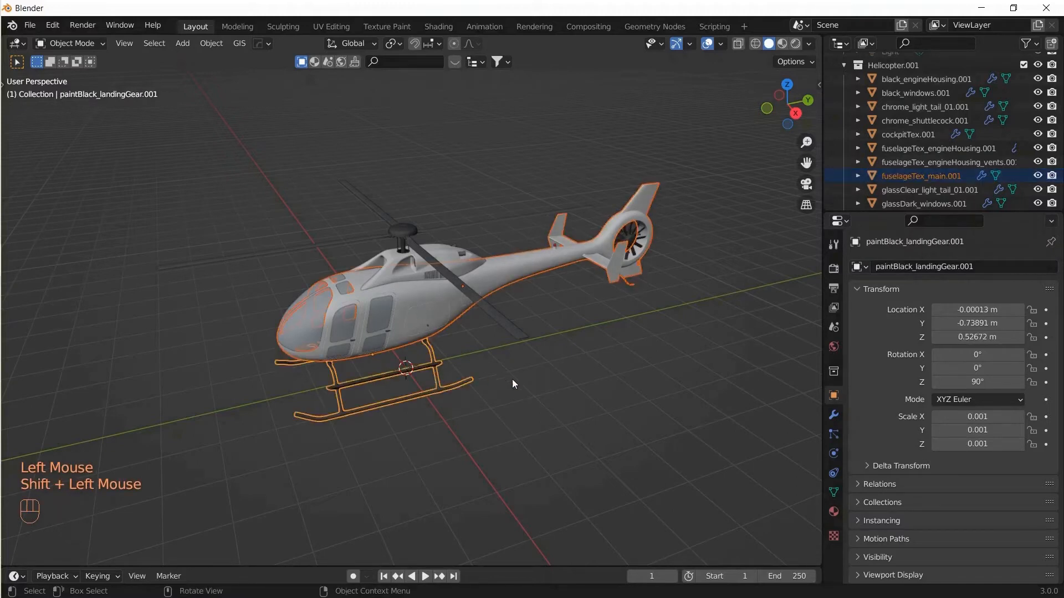
pyautogui.press('ctrl')
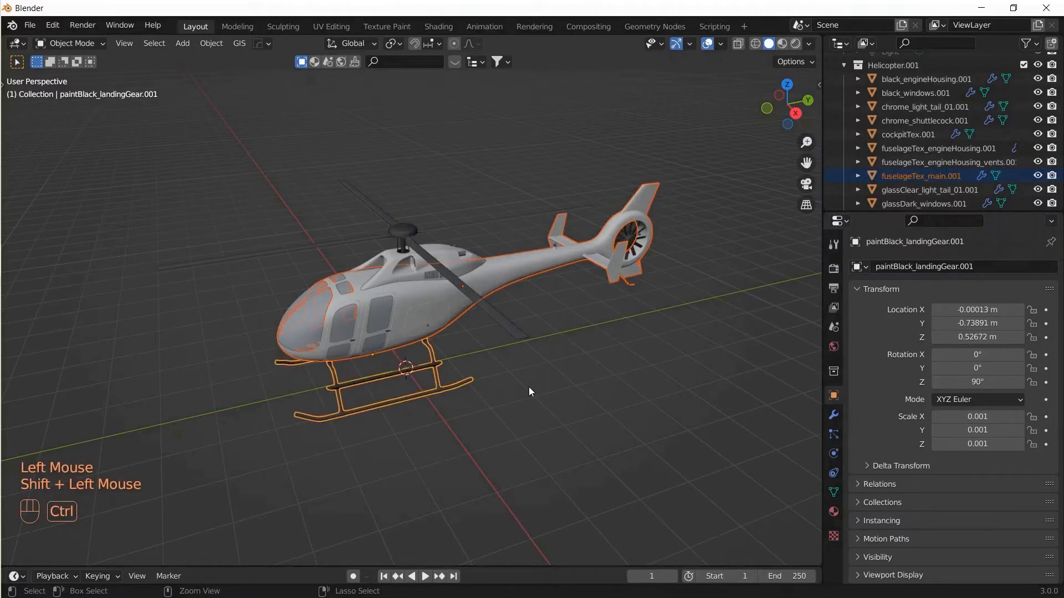
pyautogui.hotkey('ctrl', 'j')
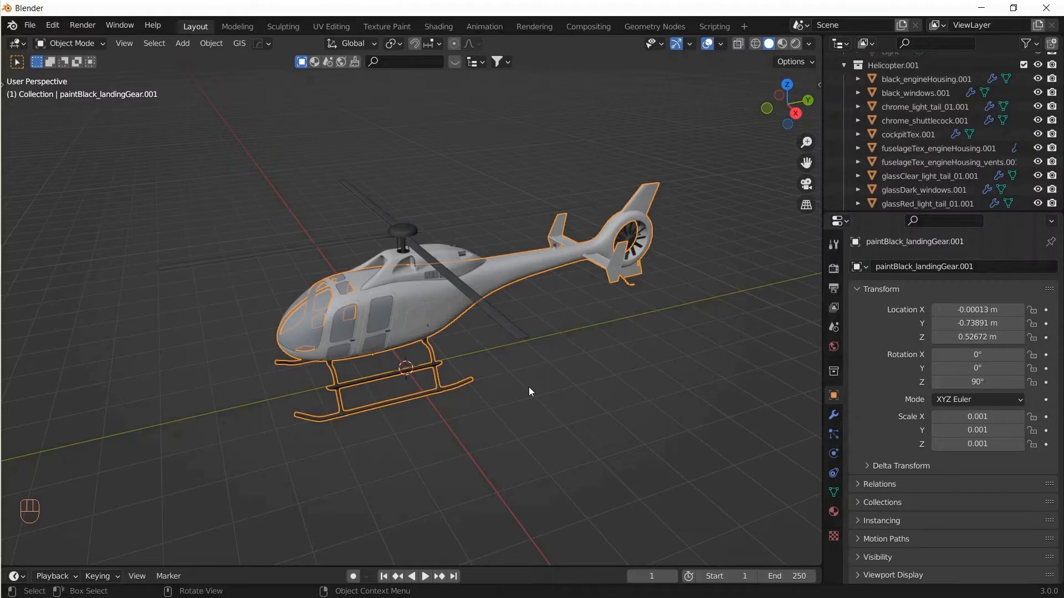
# Join the engine housing fuselageTex_engineHousing.001 into the paintBlack_landingGear.001 body object.
pyautogui.click(446, 255)
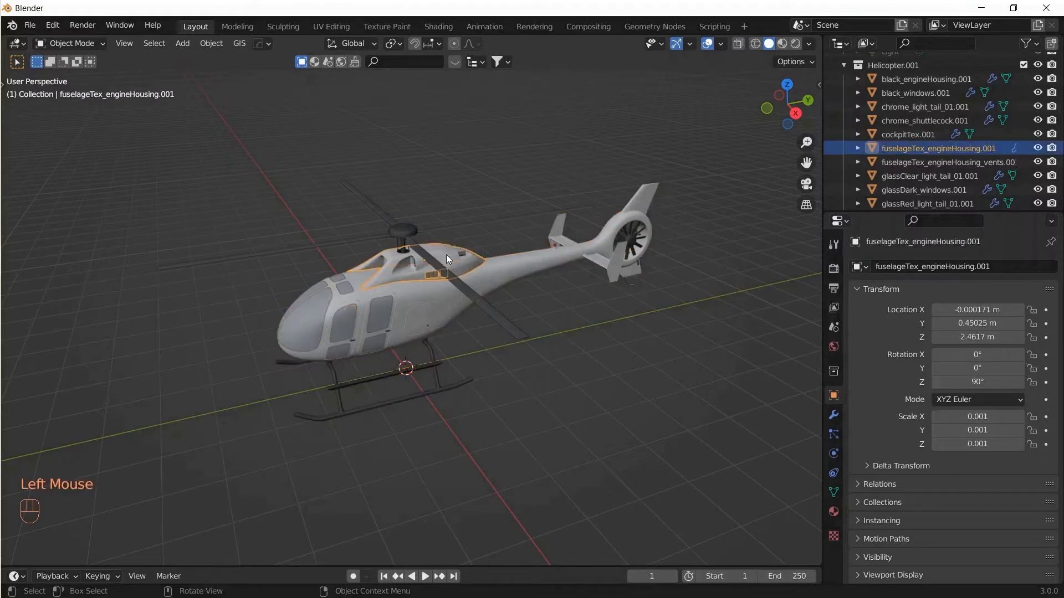
pyautogui.keyDown('shift'); pyautogui.click(399, 317); pyautogui.keyUp('shift')
pyautogui.press('ctrl')
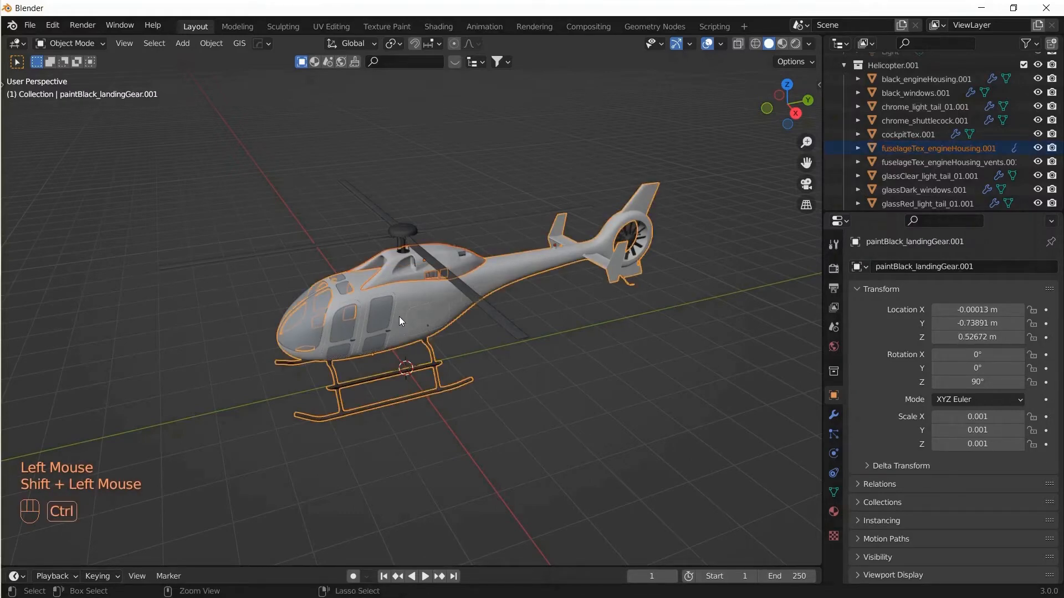
pyautogui.hotkey('ctrl', 'j')
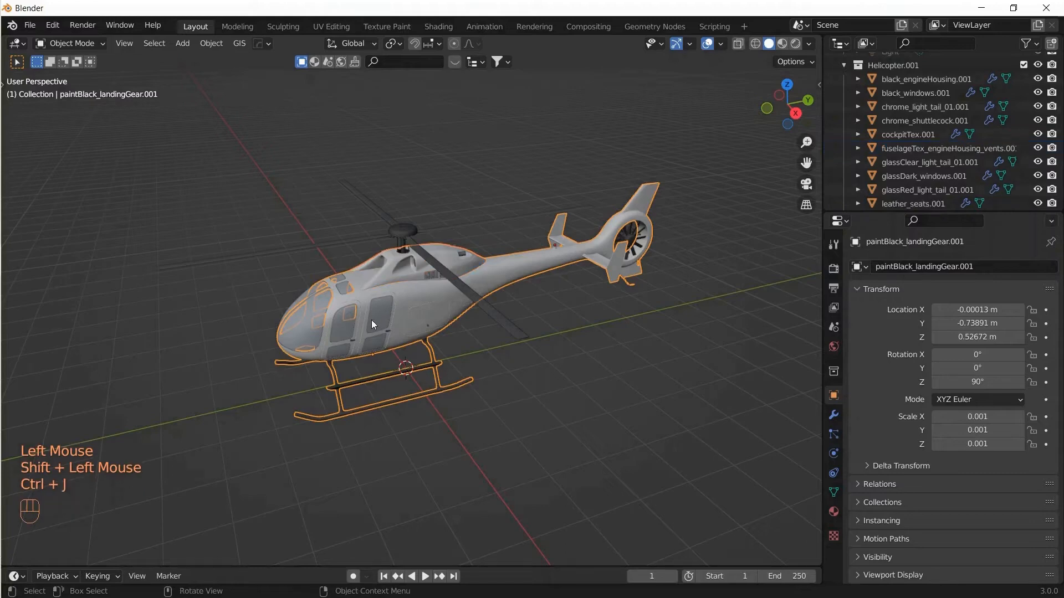
# Turn on X-ray and join the interior part cockpitTex.001 into paintBlack_landingGear.001.
pyautogui.moveTo(327, 340); pyautogui.dragTo(363, 325, button='middle')
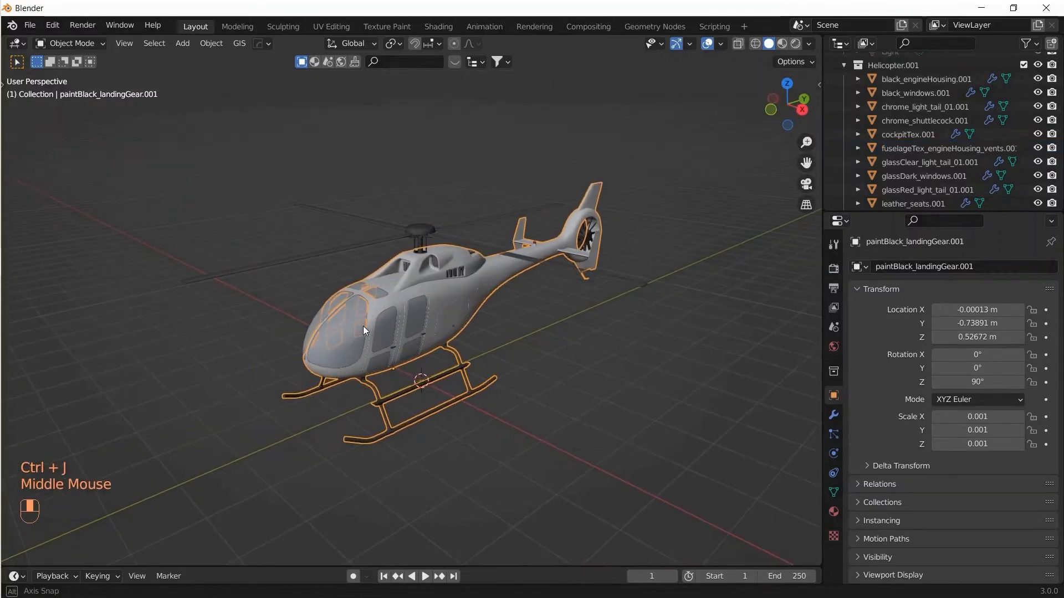
pyautogui.click(736, 44)
pyautogui.click(347, 353)
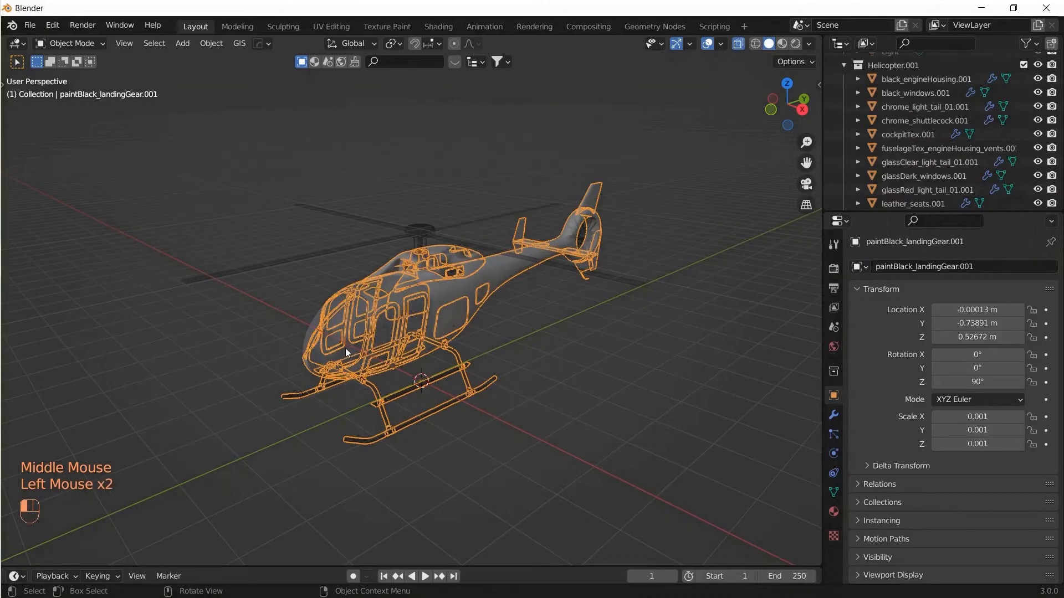
pyautogui.keyDown('shift'); pyautogui.click(400, 397); pyautogui.keyUp('shift')
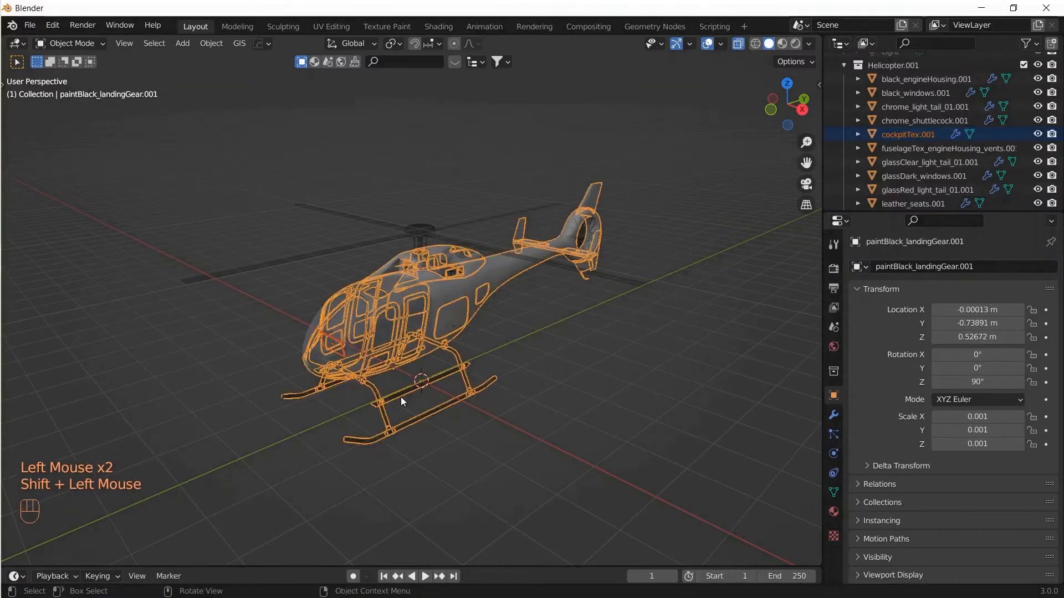
pyautogui.hotkey('ctrl', 'j')
# Join black_engineHousing.001 and black_windows.001 one after the other into paintBlack_landingGear.001.
pyautogui.click(914, 79)
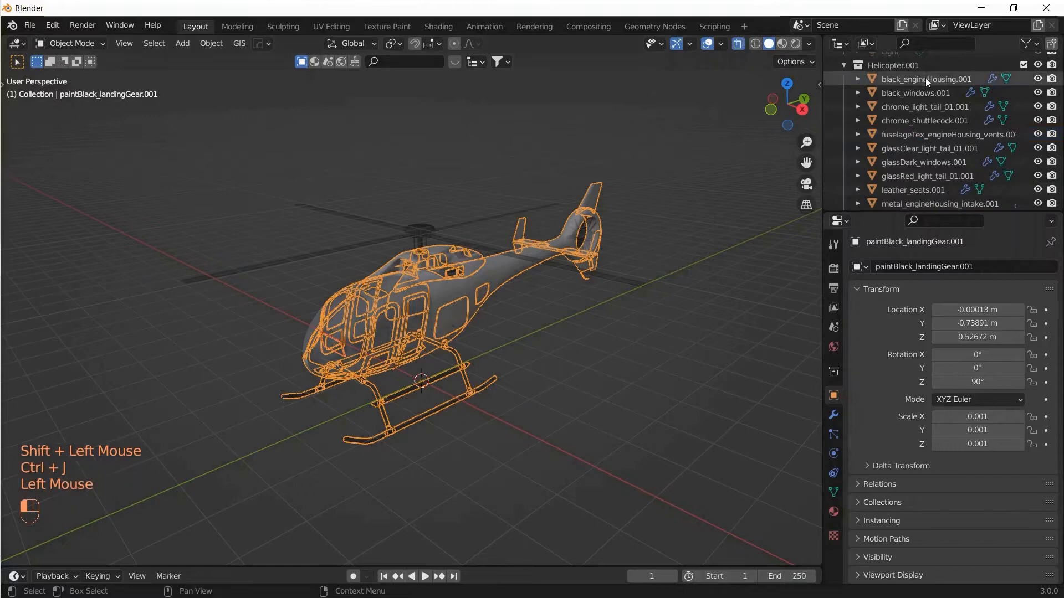
pyautogui.keyDown('shift'); pyautogui.click(459, 374); pyautogui.keyUp('shift')
pyautogui.hotkey('ctrl', 'j')
pyautogui.click(914, 79)
pyautogui.keyDown('shift'); pyautogui.click(459, 375); pyautogui.keyUp('shift')
pyautogui.hotkey('ctrl', 'j')
# Join chrome_light_tail_01.001 and chrome_shuttlecock.001 one after the other into paintBlack_landingGear.001.
pyautogui.click(915, 78)
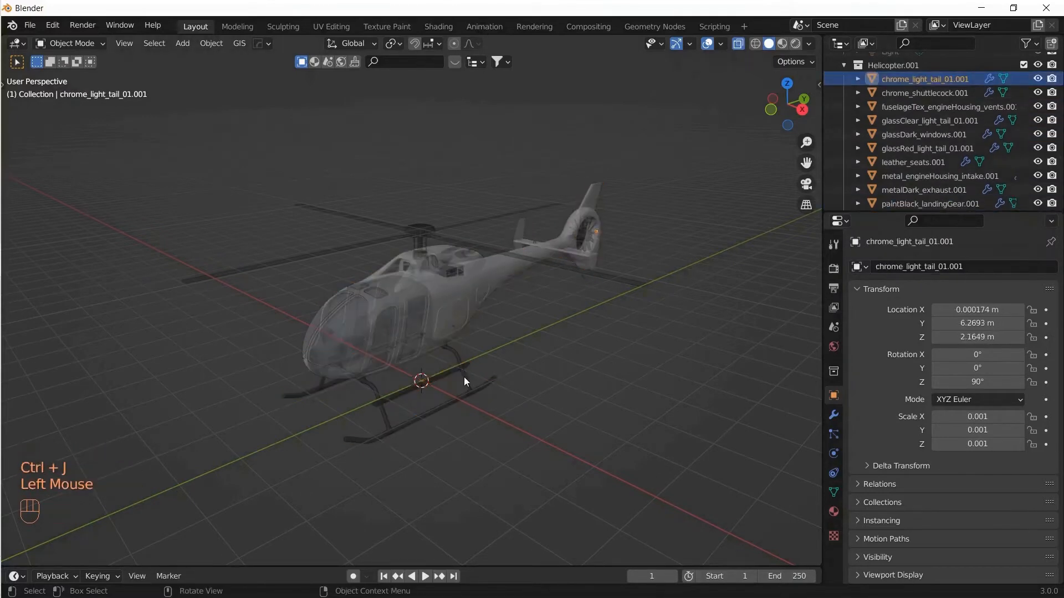
pyautogui.keyDown('shift'); pyautogui.click(463, 378); pyautogui.keyUp('shift')
pyautogui.hotkey('ctrl', 'j')
pyautogui.click(914, 78)
pyautogui.keyDown('shift'); pyautogui.click(437, 327); pyautogui.keyUp('shift')
pyautogui.keyDown('shift'); pyautogui.click(459, 374); pyautogui.keyUp('shift')
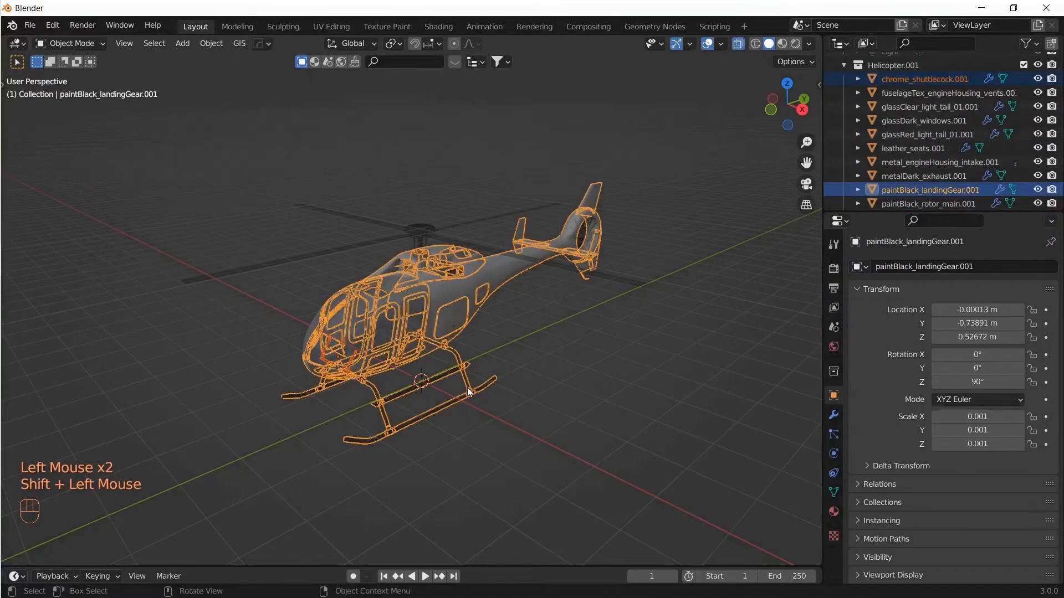
pyautogui.hotkey('ctrl', 'j')
# Join fuselageTex_engineHousing_vents.001 and glassClear_light_tail_01.001 into paintBlack_landingGear.001.
pyautogui.click(914, 79)
pyautogui.keyDown('shift'); pyautogui.click(459, 375); pyautogui.keyUp('shift')
pyautogui.hotkey('ctrl', 'j')
pyautogui.click(915, 79)
pyautogui.keyDown('shift'); pyautogui.click(458, 375); pyautogui.keyUp('shift')
pyautogui.hotkey('ctrl', 'j')
# Join glassDark_windows.001 and glassRed_light_tail_01.001 into paintBlack_landingGear.001.
pyautogui.keyDown('shift'); pyautogui.click(474, 392); pyautogui.keyUp('shift')
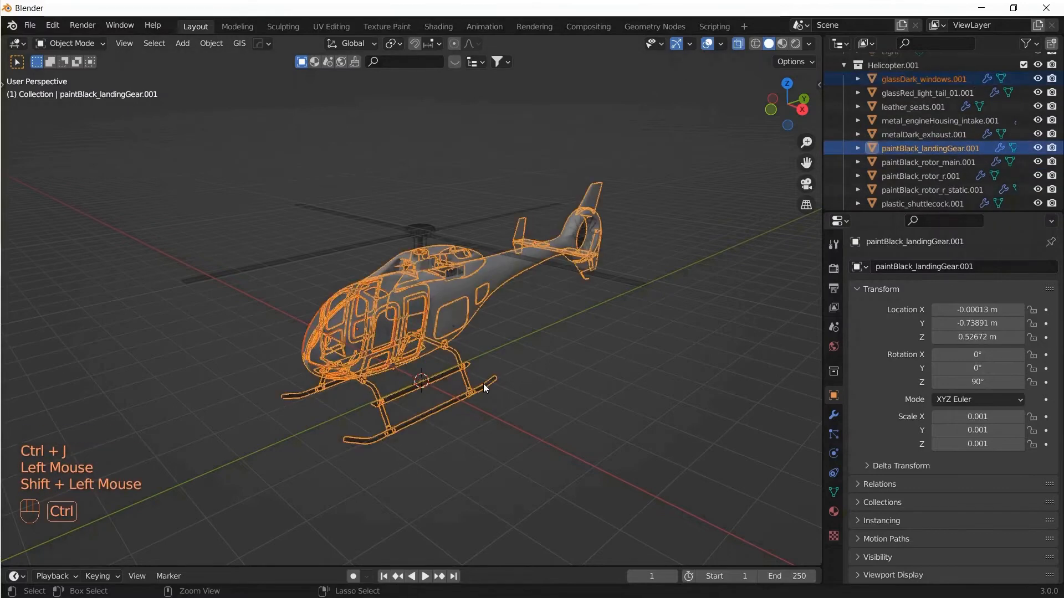
pyautogui.hotkey('ctrl', 'j')
pyautogui.click(914, 79)
pyautogui.keyDown('shift'); pyautogui.click(474, 393); pyautogui.keyUp('shift')
pyautogui.hotkey('ctrl', 'j')
# Join leather_seats.001 and metal_engineHousing_intake.001 into paintBlack_landingGear.001.
pyautogui.click(914, 79)
pyautogui.keyDown('shift'); pyautogui.click(475, 392); pyautogui.keyUp('shift')
pyautogui.hotkey('ctrl', 'j')
pyautogui.click(914, 78)
pyautogui.keyDown('shift'); pyautogui.click(475, 393); pyautogui.keyUp('shift')
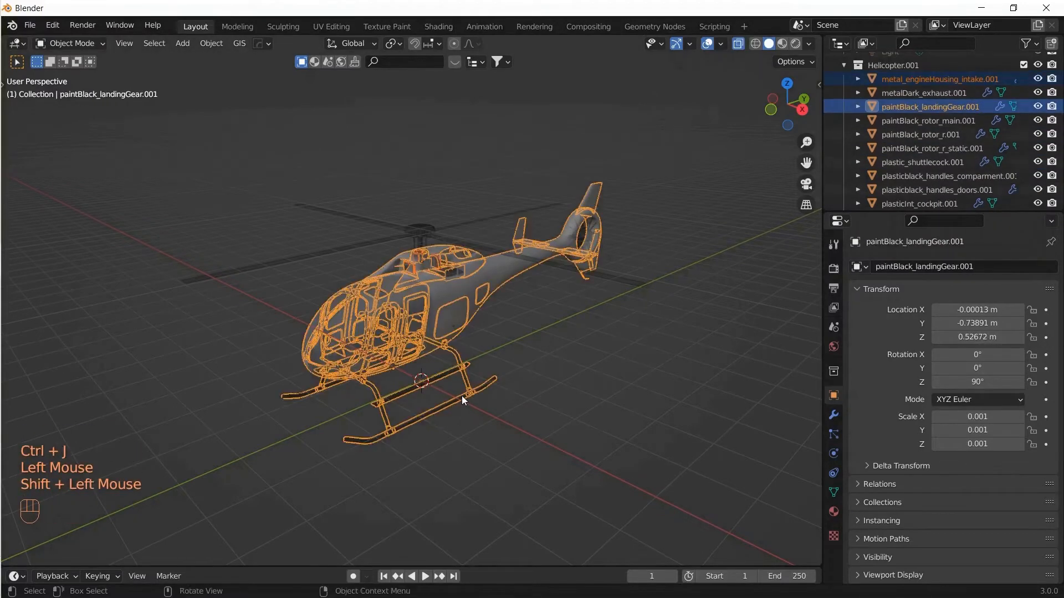
pyautogui.hotkey('ctrl', 'j')
# Join metalDark_exhaust.001 and the static tail rotor part paintBlack_rotor_r_static.001 into paintBlack_landingGear.001.
pyautogui.click(914, 79)
pyautogui.keyDown('shift'); pyautogui.click(475, 392); pyautogui.keyUp('shift')
pyautogui.hotkey('ctrl', 'j')
pyautogui.click(928, 101)
pyautogui.click(931, 127)
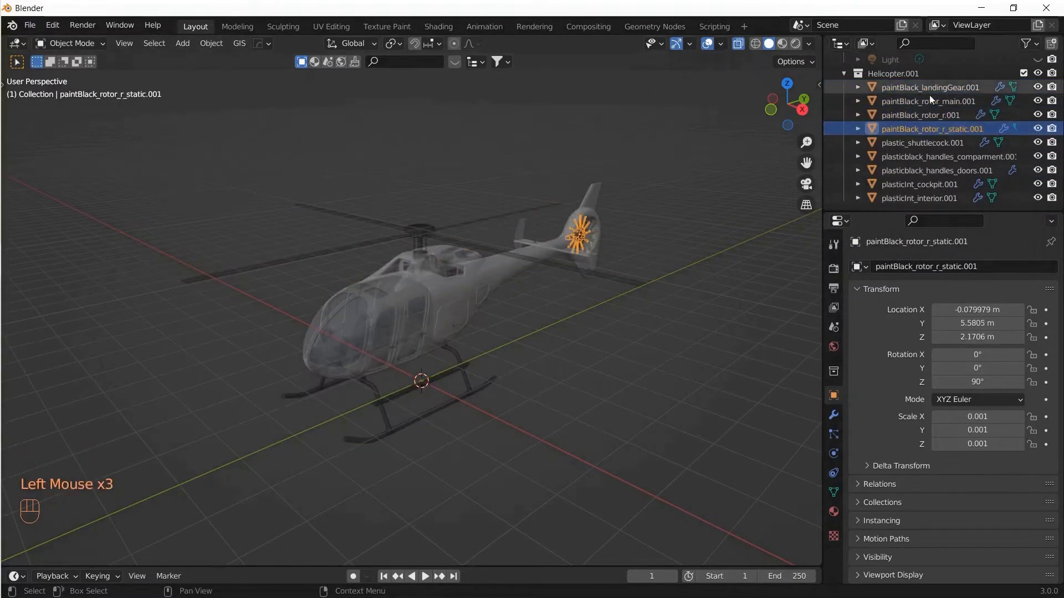
pyautogui.keyDown('shift'); pyautogui.click(538, 407); pyautogui.keyUp('shift')
pyautogui.hotkey('ctrl', 'j')
# Join plastic_shuttlecock.001 and the compartment handles object into paintBlack_landingGear.001.
pyautogui.click(923, 142)
pyautogui.keyDown('shift'); pyautogui.click(525, 313); pyautogui.keyUp('shift')
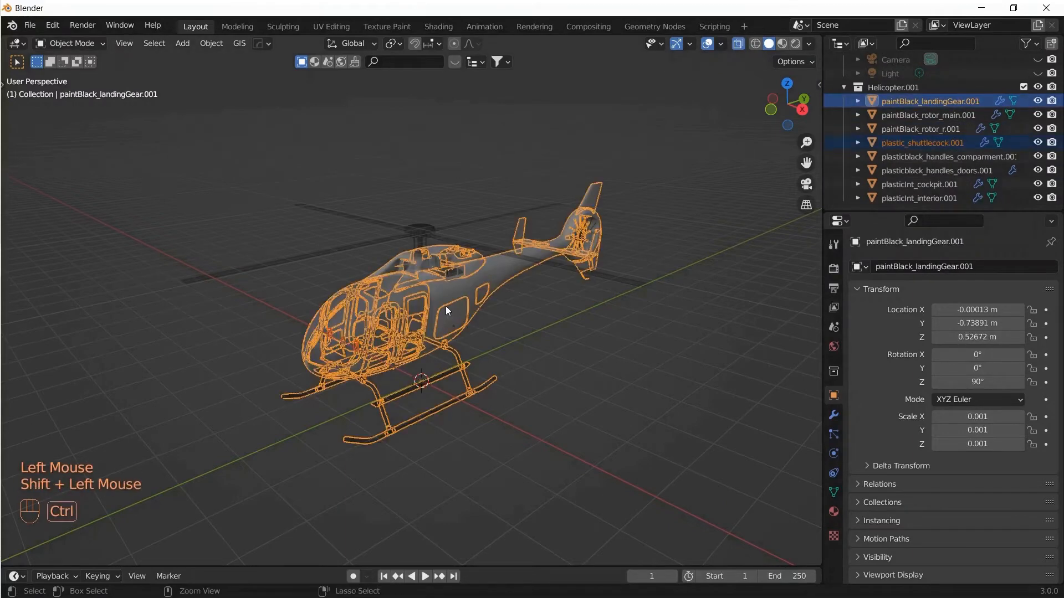
pyautogui.hotkey('ctrl', 'j')
pyautogui.click(938, 157)
pyautogui.keyDown('shift'); pyautogui.click(524, 313); pyautogui.keyUp('shift')
pyautogui.hotkey('ctrl', 'j')
# Join plasticblack_handles_doors.001 and plasticInt_cockpit.001 into paintBlack_landingGear.001.
pyautogui.click(936, 170)
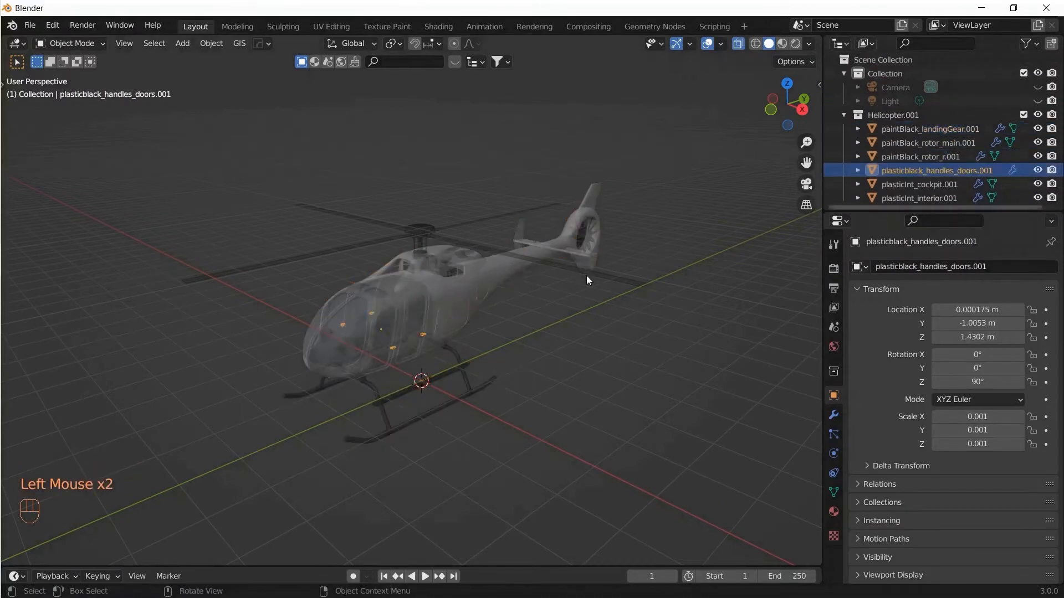
pyautogui.keyDown('shift'); pyautogui.click(450, 297); pyautogui.keyUp('shift')
pyautogui.hotkey('ctrl', 'j')
pyautogui.click(919, 170)
pyautogui.keyDown('shift'); pyautogui.click(458, 301); pyautogui.keyUp('shift')
pyautogui.hotkey('ctrl', 'j')
# Join plasticInt_interior.001 into paintBlack_landingGear.001, turn X-ray off and deselect everything.
pyautogui.click(898, 171)
pyautogui.keyDown('shift'); pyautogui.click(454, 299); pyautogui.keyUp('shift')
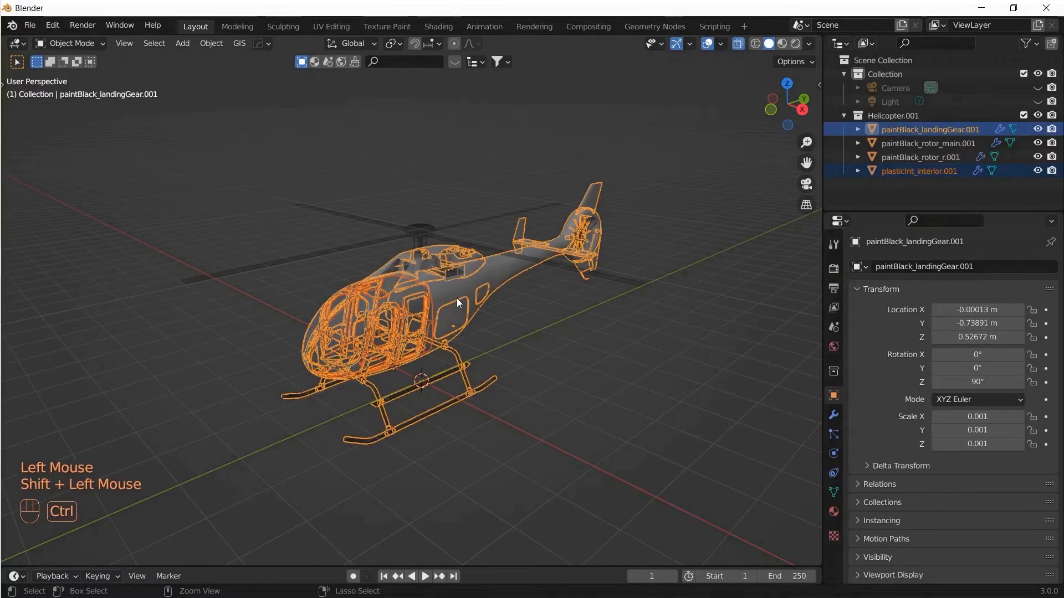
pyautogui.hotkey('ctrl', 'j')
pyautogui.click(737, 44)
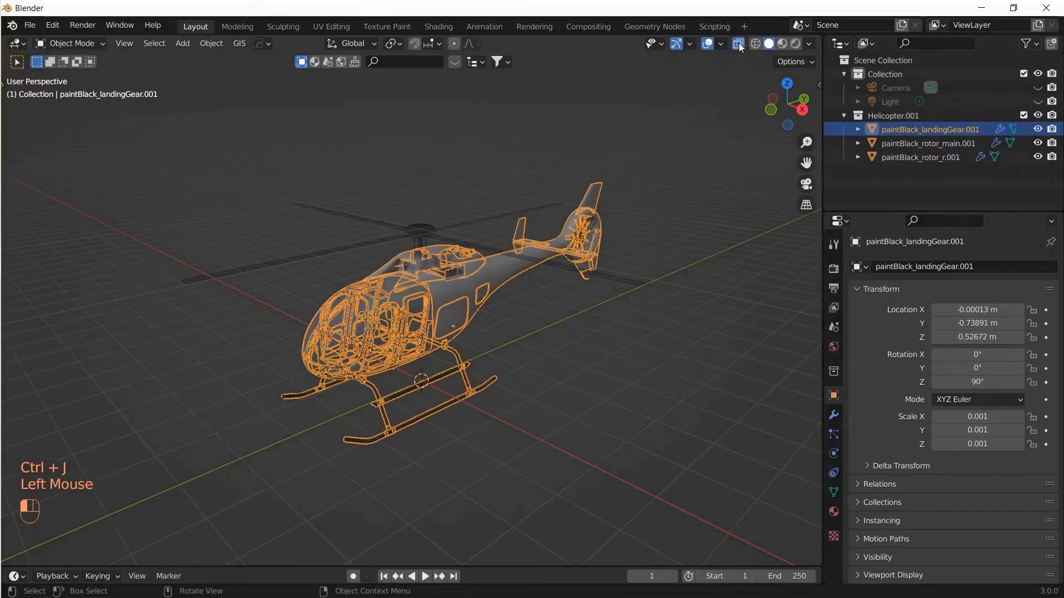
pyautogui.keyDown('shift'); pyautogui.moveTo(583, 437); pyautogui.dragTo(584, 413, button='middle'); pyautogui.keyUp('shift')
pyautogui.click(603, 333)
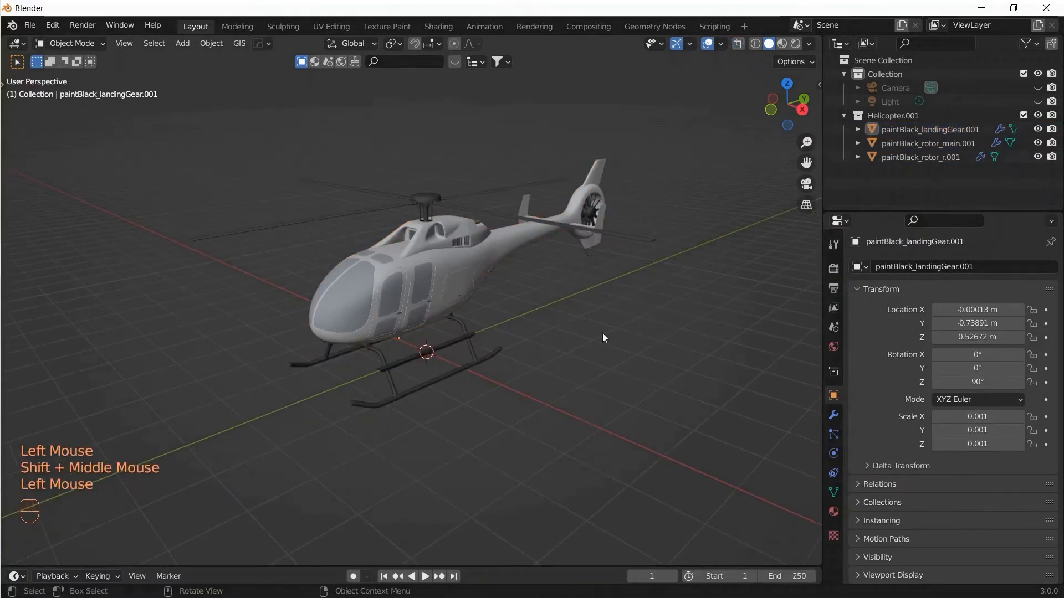
# Test-move the tail rotor, the body and the main rotor in turn to check they are separate objects, cancelling each move.
pyautogui.click(593, 213)
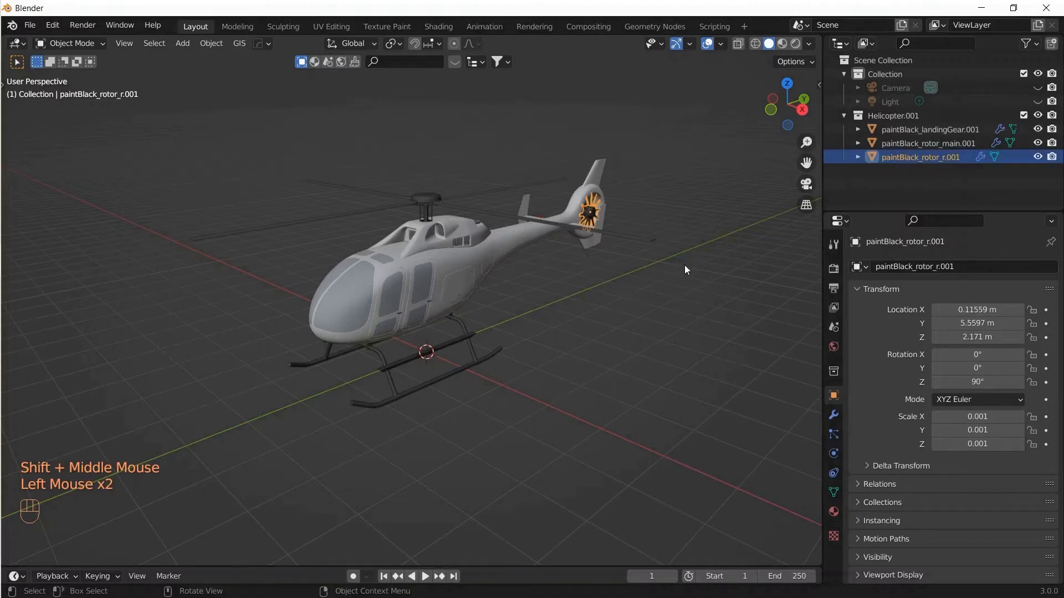
pyautogui.press('g')
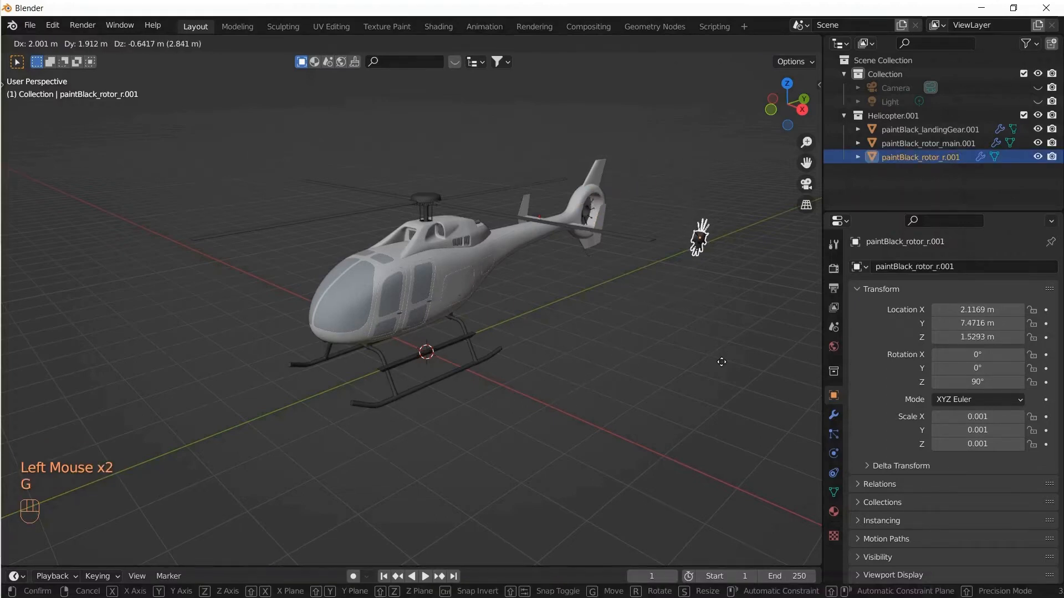
pyautogui.press('Escape')
pyautogui.click(455, 345)
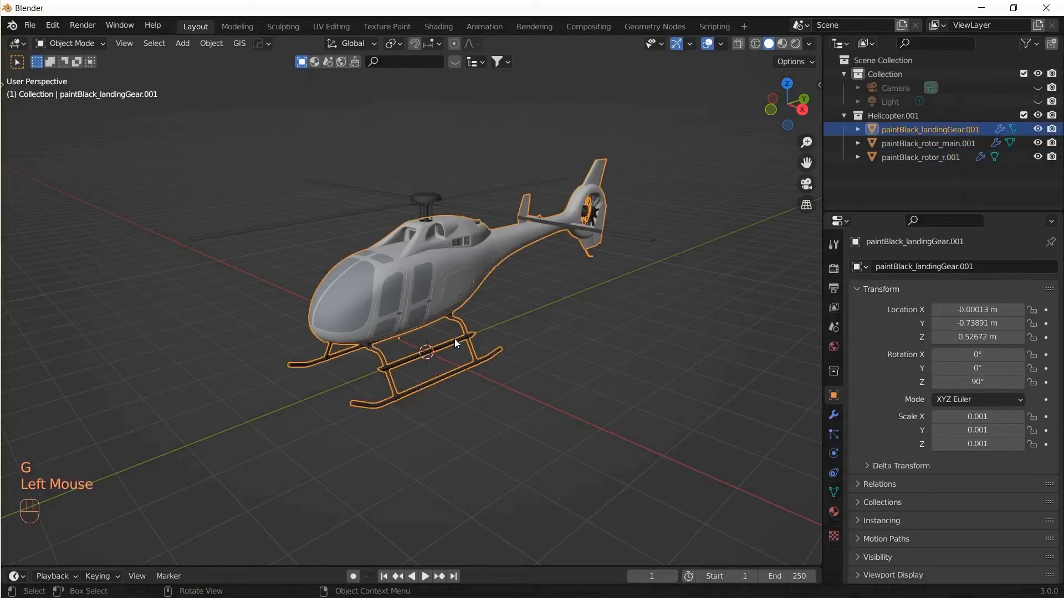
pyautogui.press('g')
pyautogui.press('Escape')
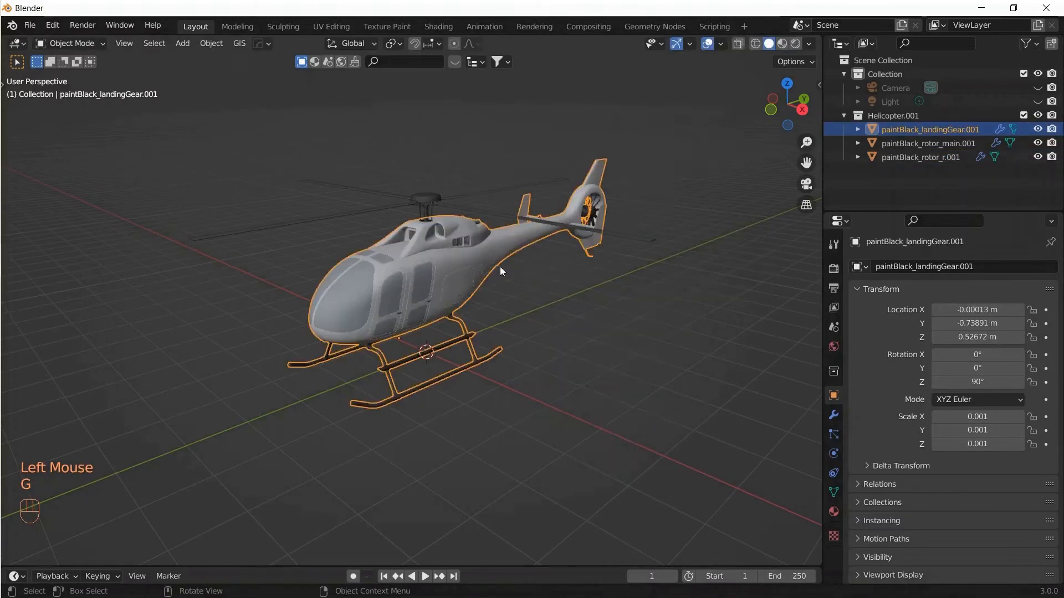
pyautogui.click(428, 196)
pyautogui.press('g')
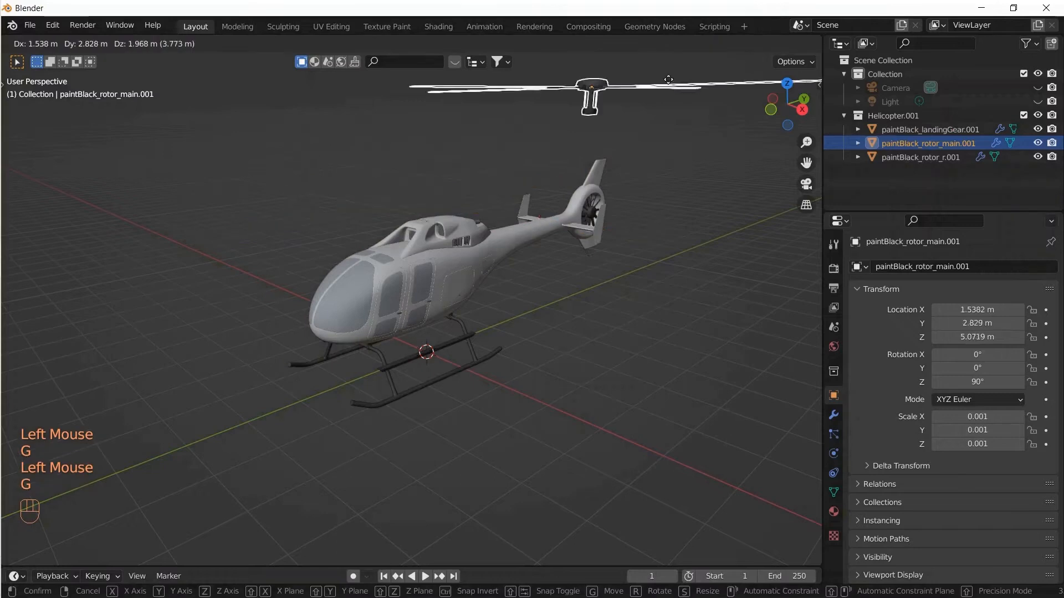
pyautogui.press('Escape')
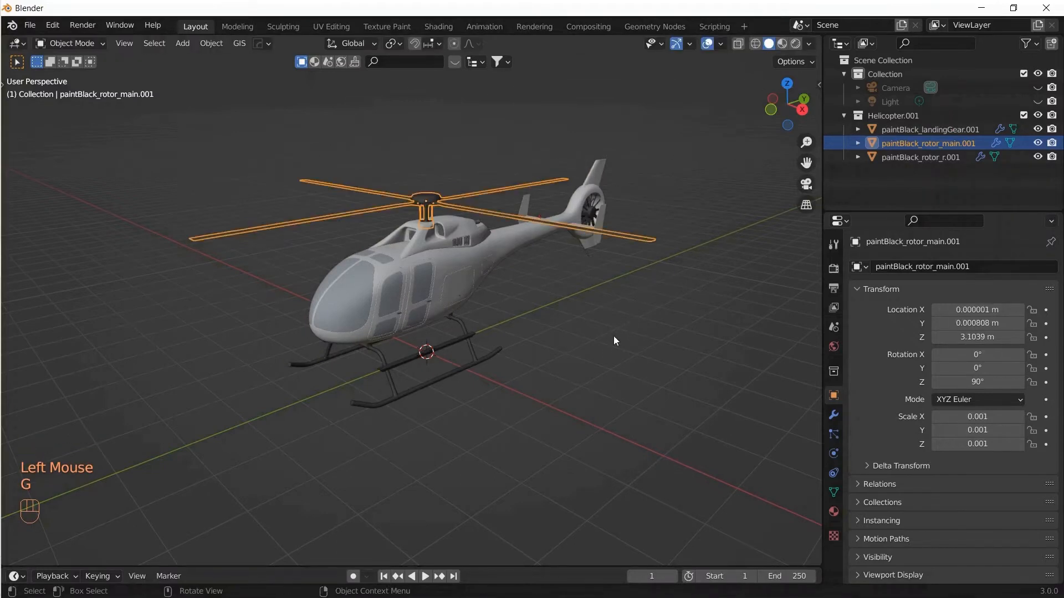
pyautogui.click(605, 349)
pyautogui.moveTo(561, 340); pyautogui.dragTo(531, 348, button='middle')
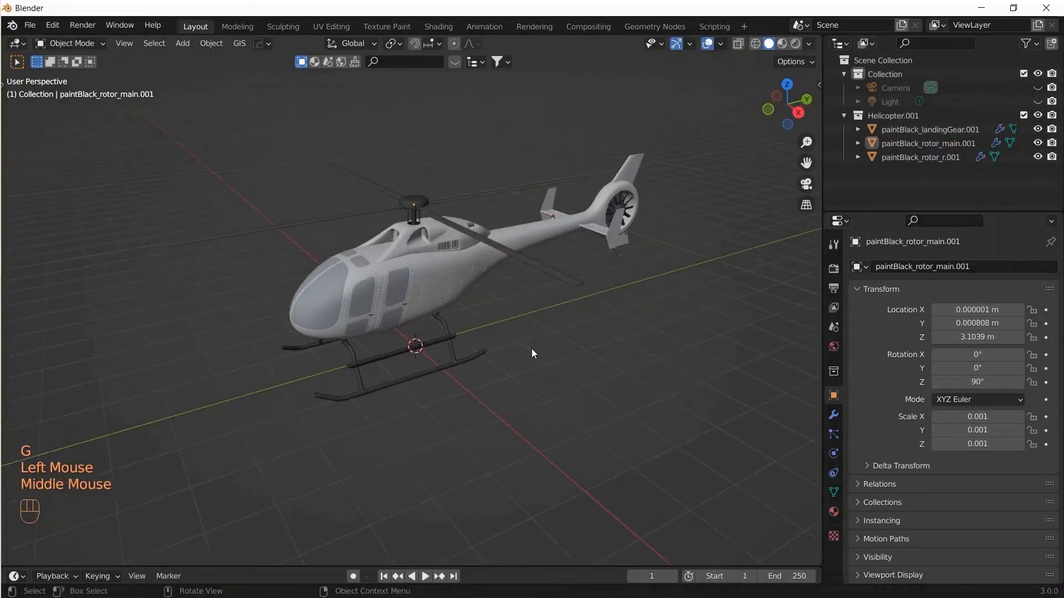
pyautogui.scroll(-2, 523, 354)
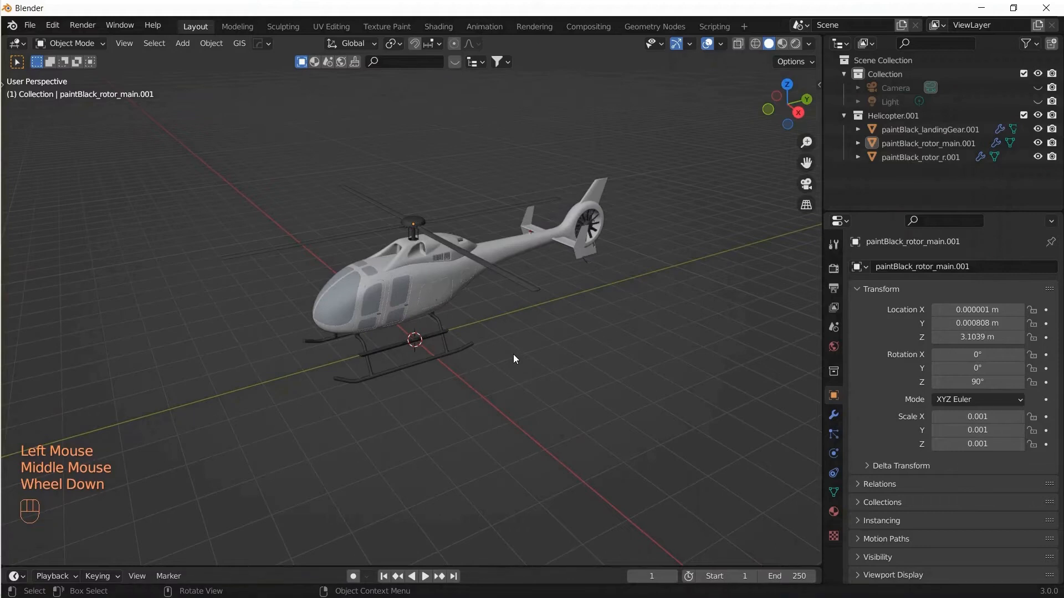
# Start appending data from another Blender file.
pyautogui.click(30, 26)
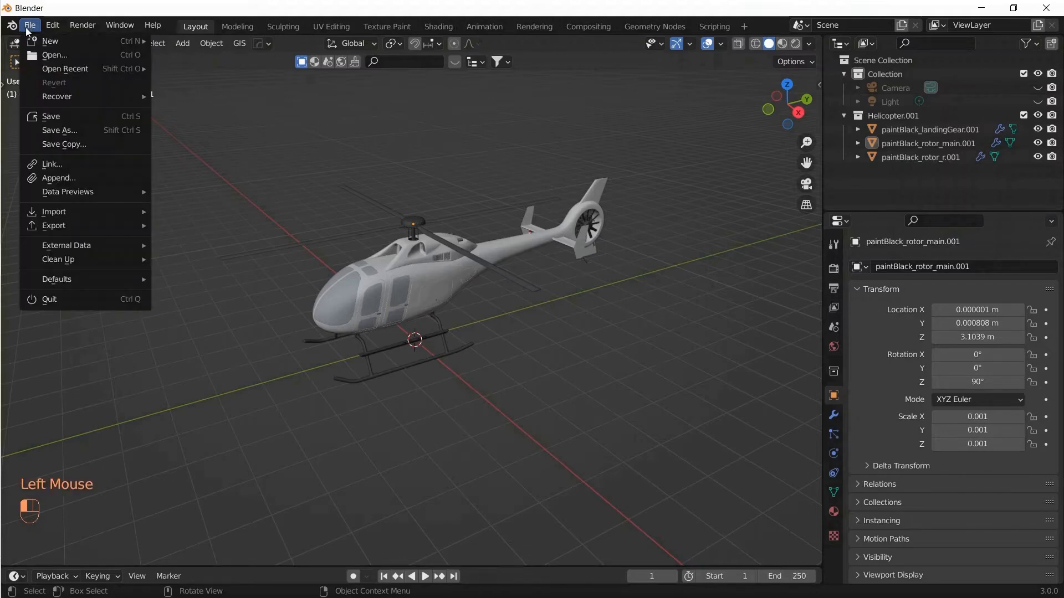
pyautogui.click(66, 178)
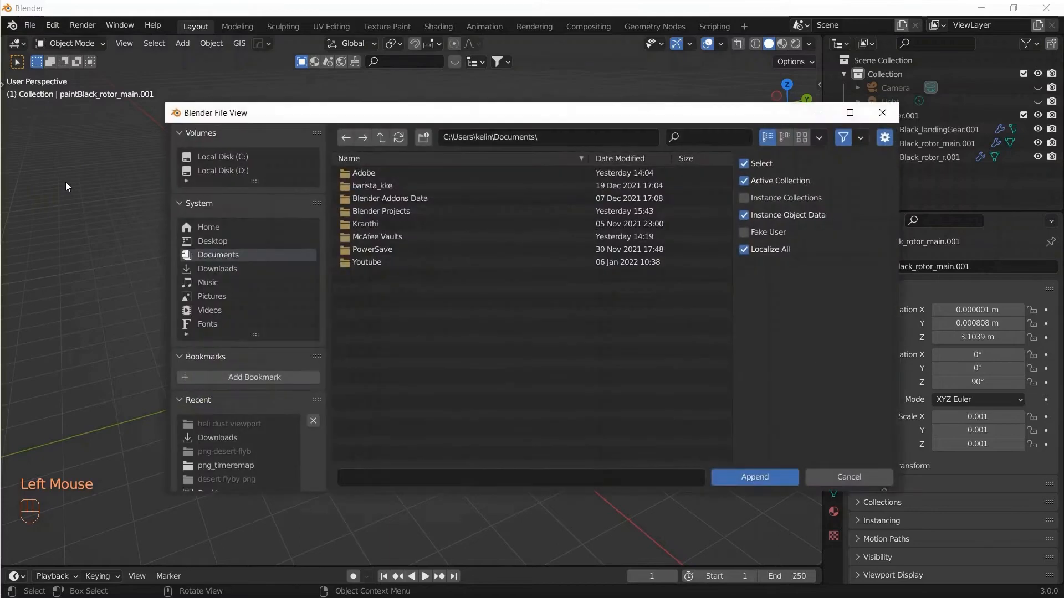
pyautogui.click(384, 210)
pyautogui.doubleClick(383, 211)
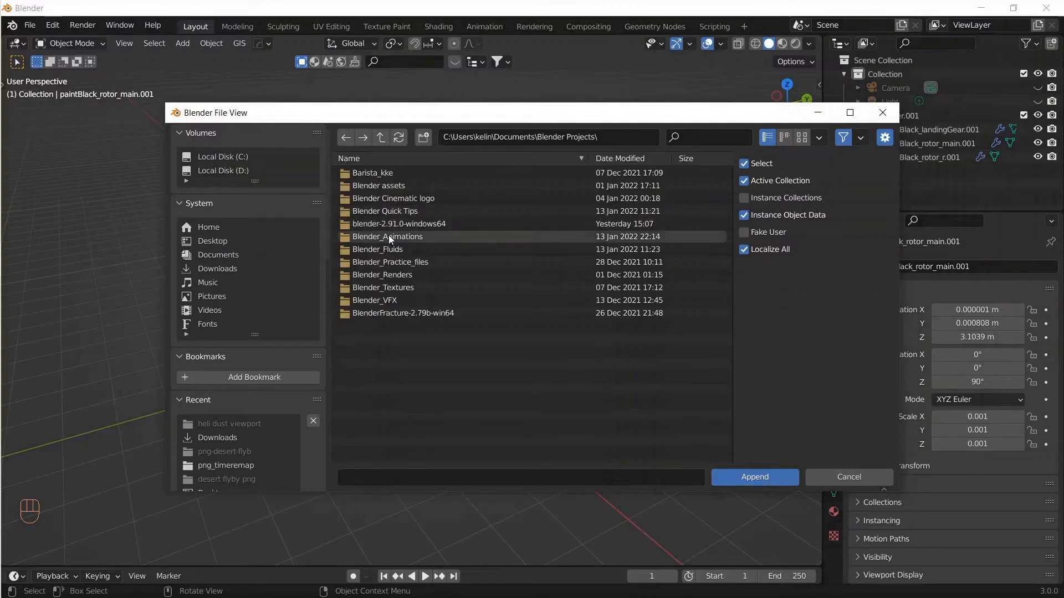
pyautogui.click(387, 235)
pyautogui.doubleClick(388, 235)
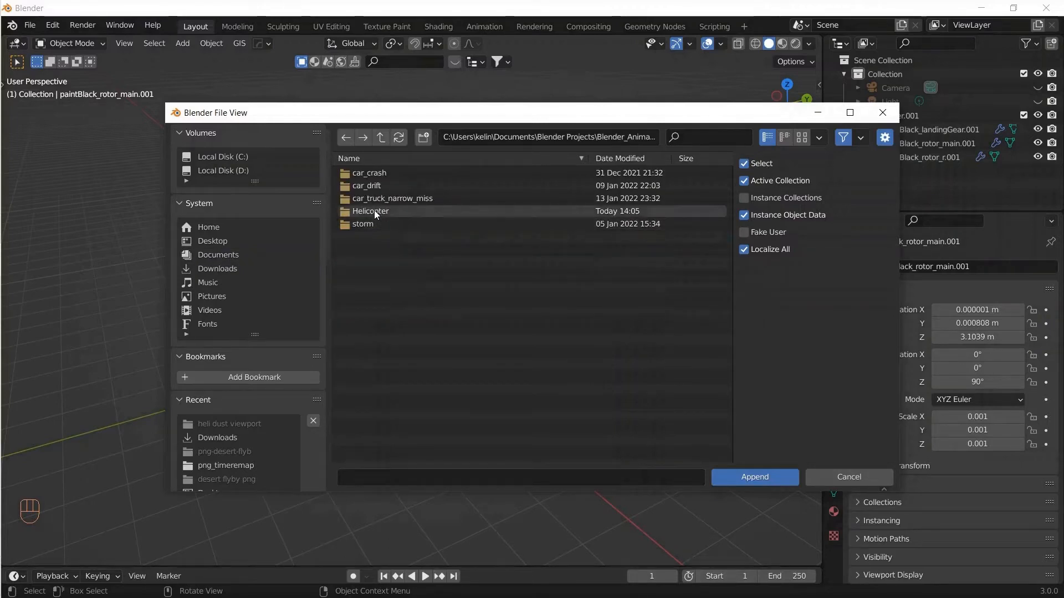
# Append the Helico-Rig Pro 1.4b collection from Helico-Rig Pro 1.4b Optimized (Blender 2.90).blend in its Downloads subfolder.
pyautogui.click(221, 269)
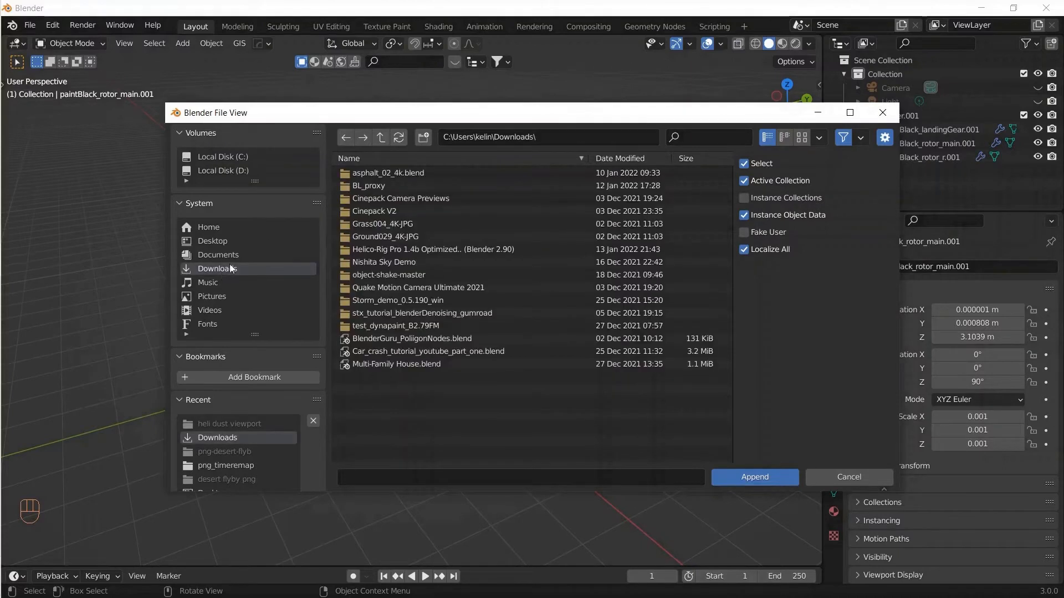
pyautogui.doubleClick(390, 250)
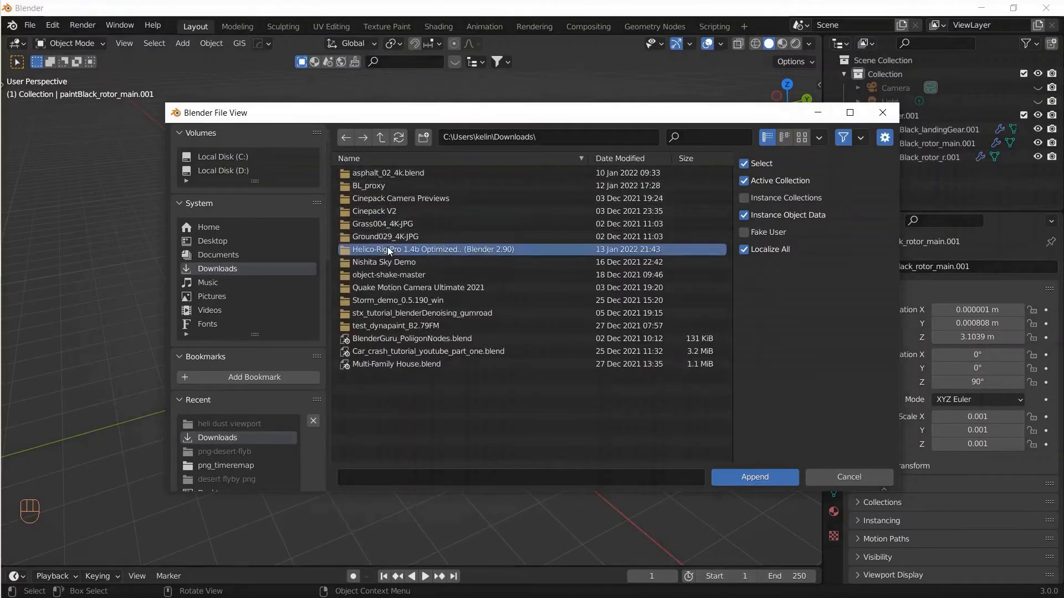
pyautogui.doubleClick(394, 173)
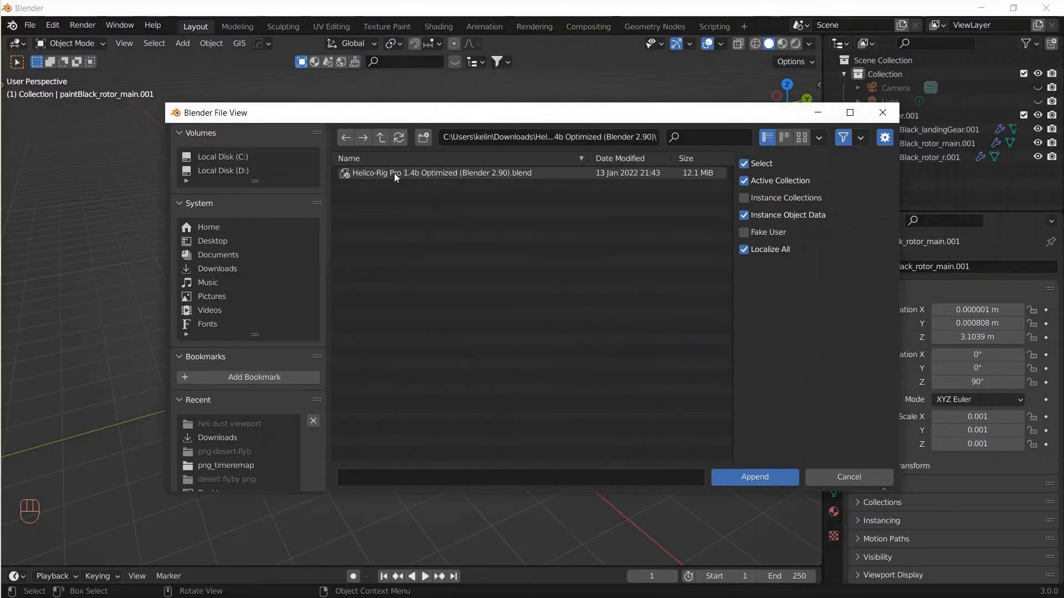
pyautogui.click(394, 172)
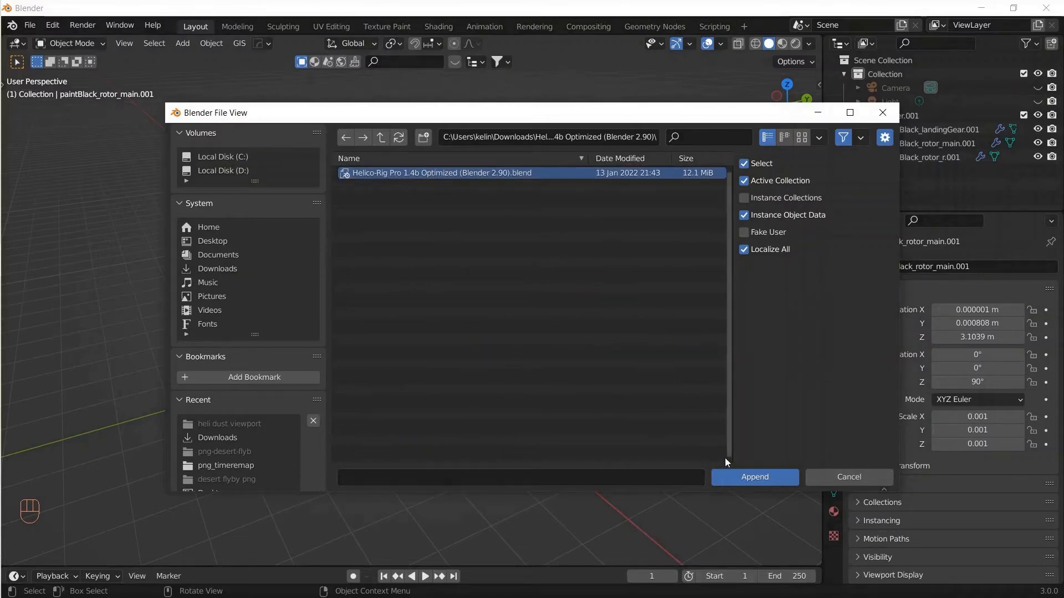
pyautogui.click(759, 477)
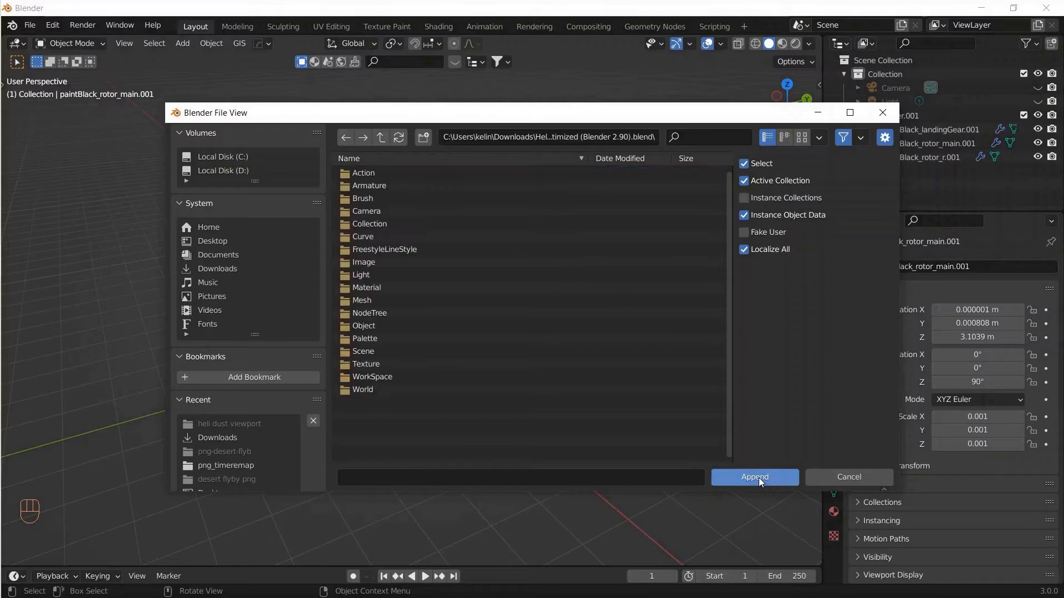
pyautogui.doubleClick(374, 223)
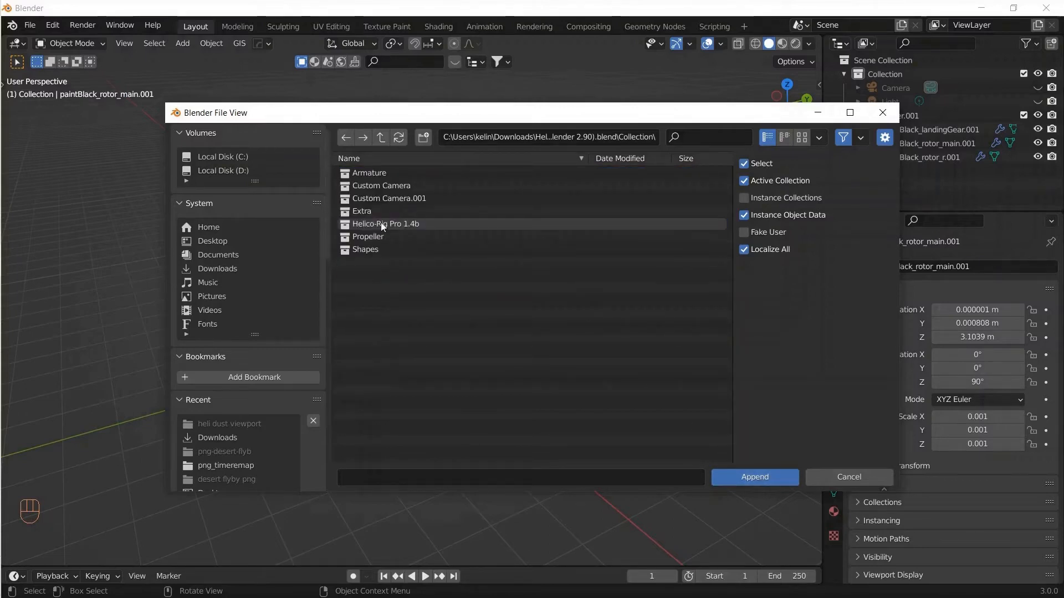
pyautogui.click(383, 224)
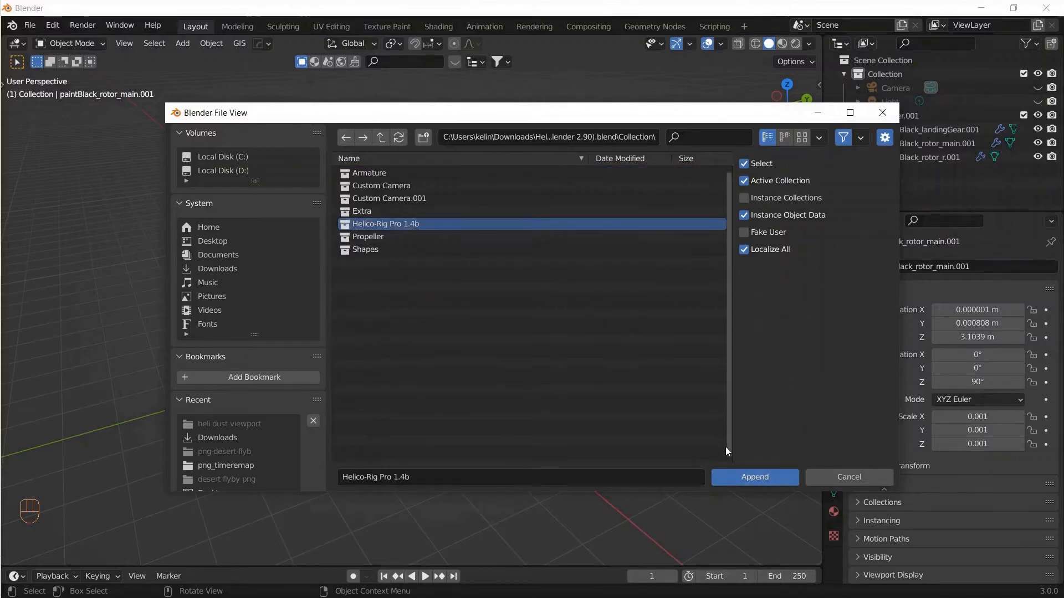
pyautogui.click(753, 477)
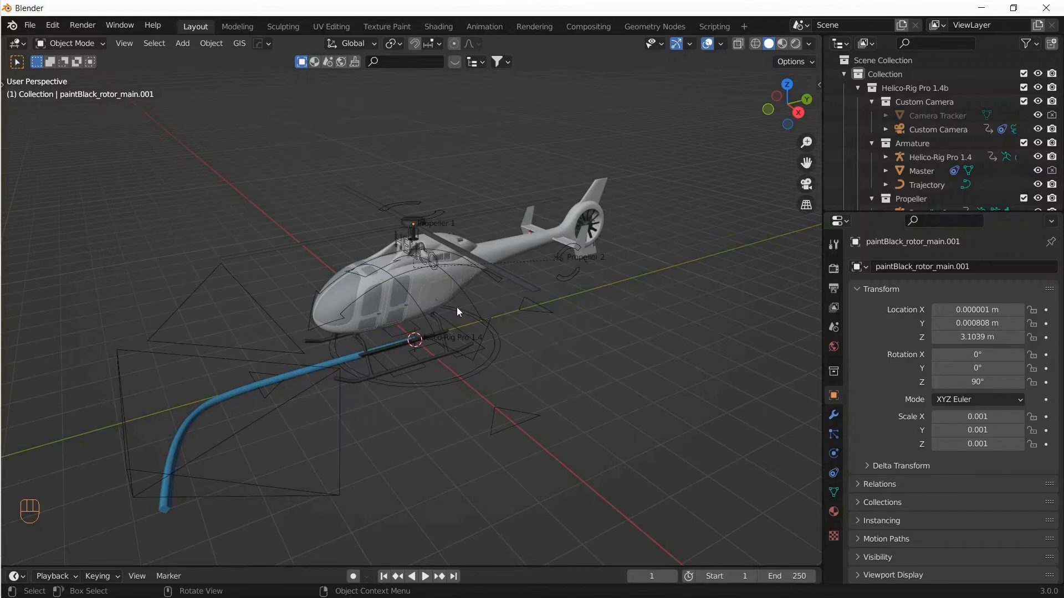
# Hide the rig's Custom Camera and the blue Trajectory curve in the viewport.
pyautogui.click(1039, 129)
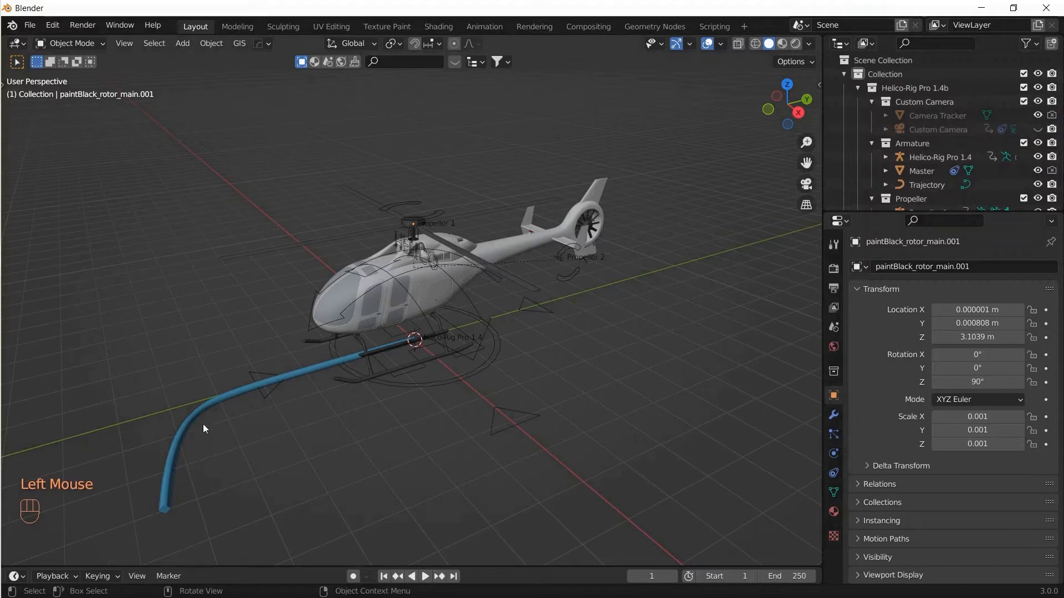
pyautogui.click(173, 450)
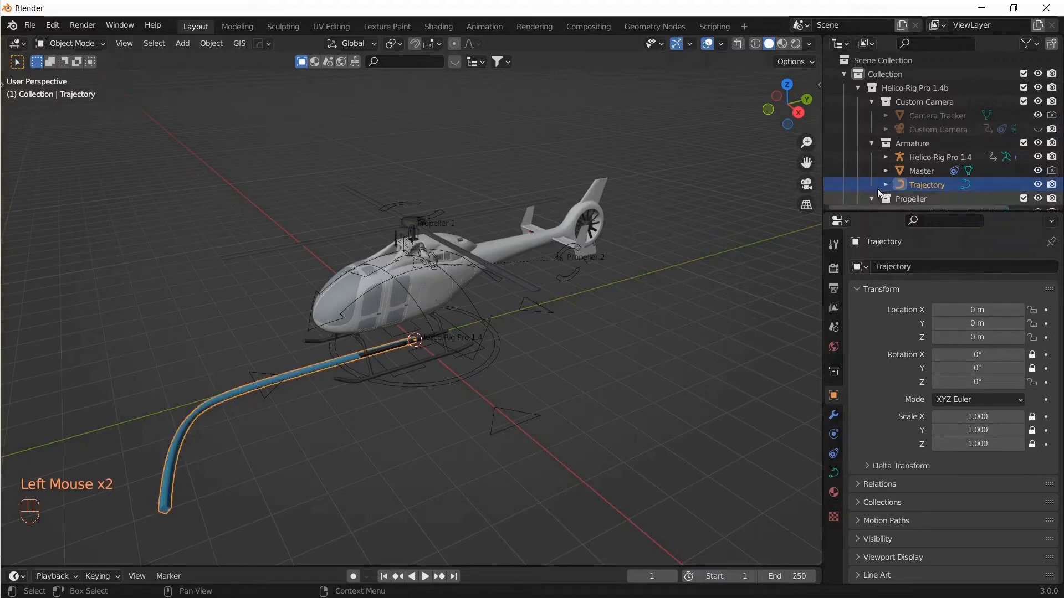
pyautogui.click(1038, 184)
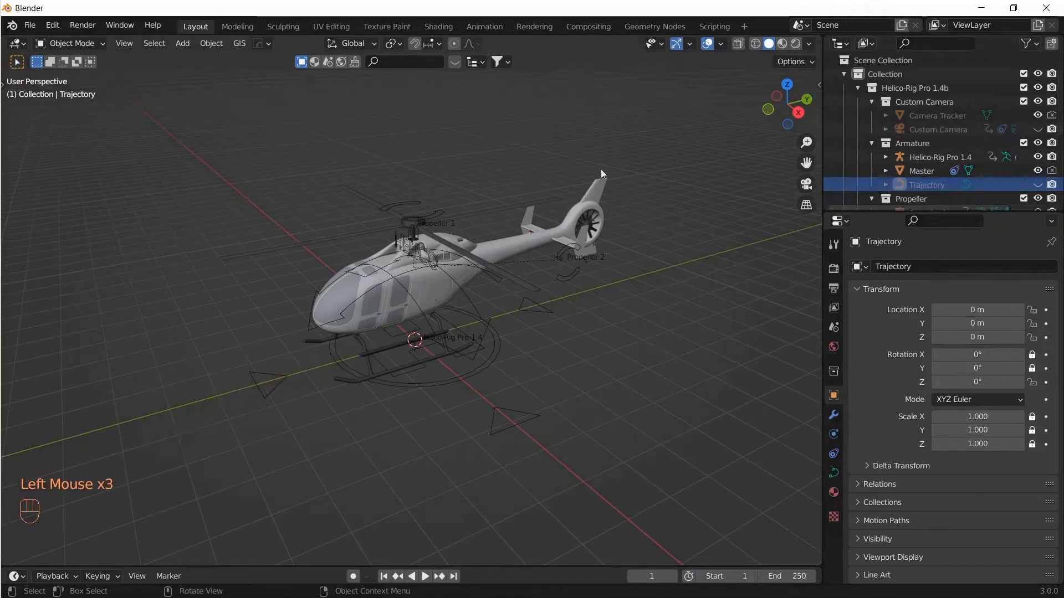
# Delete the wireframe box and the shapes inside it that lie far away from the helicopter.
pyautogui.scroll(-7, 431, 360)
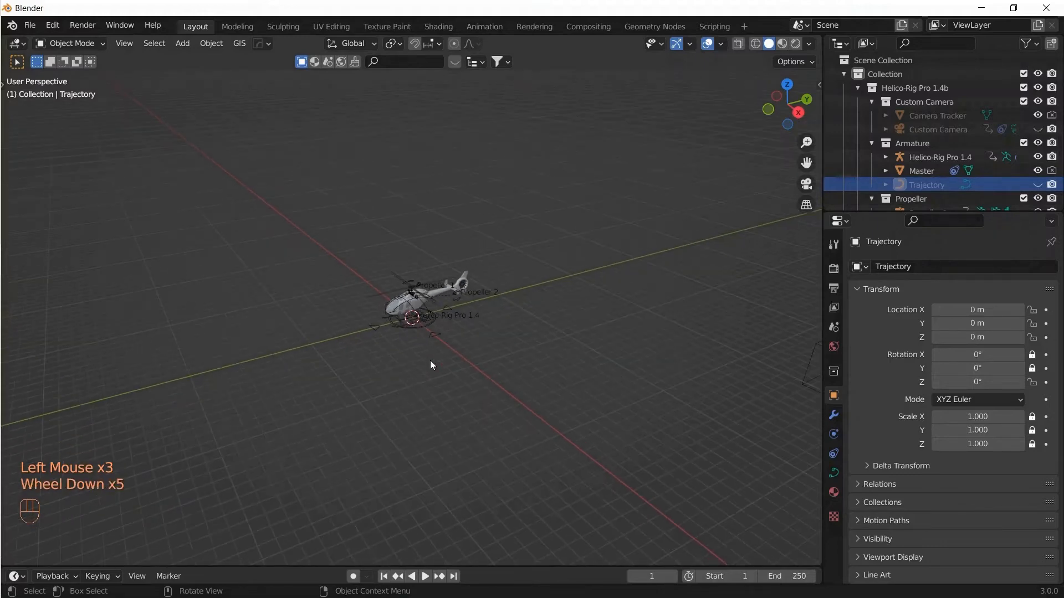
pyautogui.moveTo(588, 254); pyautogui.dragTo(717, 423)
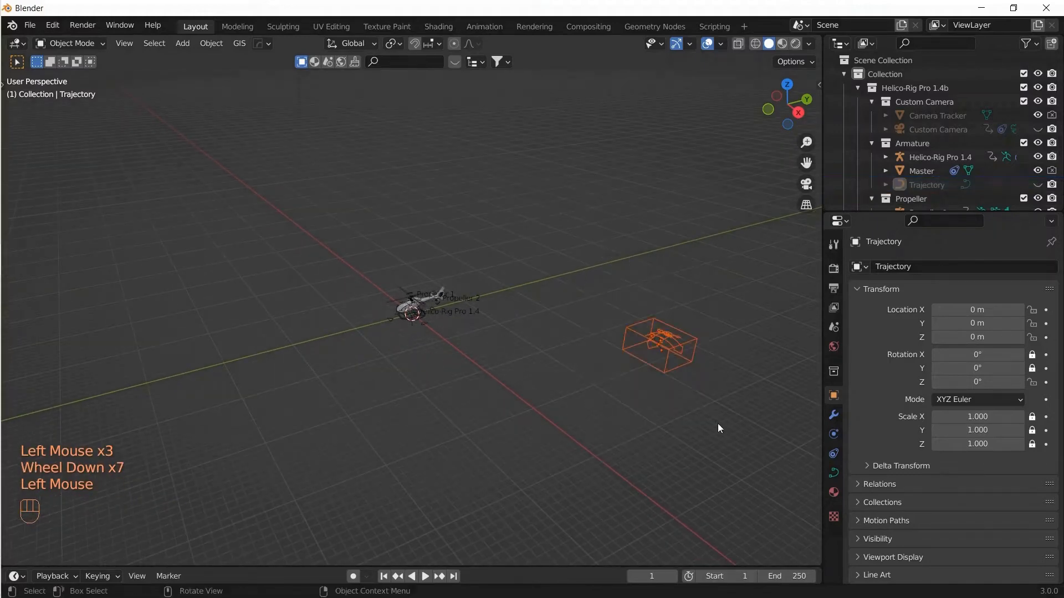
pyautogui.press('x')
pyautogui.click(651, 348)
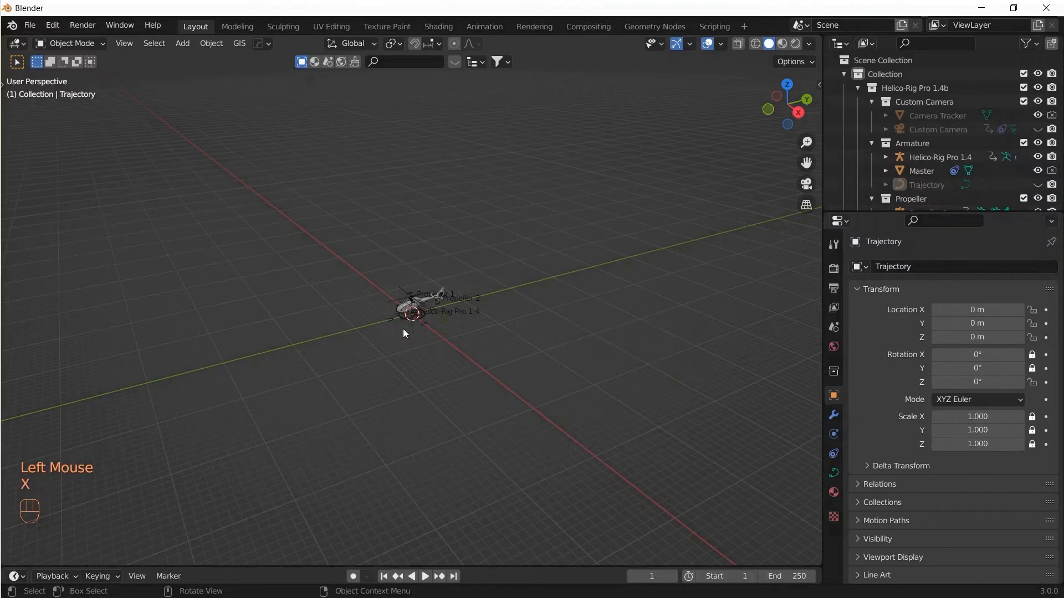
# Examine the rig around the helicopter by selecting the Helico-Rig Pro 1.4 armature, Propeller 1 and Propeller 2 in turn.
pyautogui.scroll(6, 394, 318)
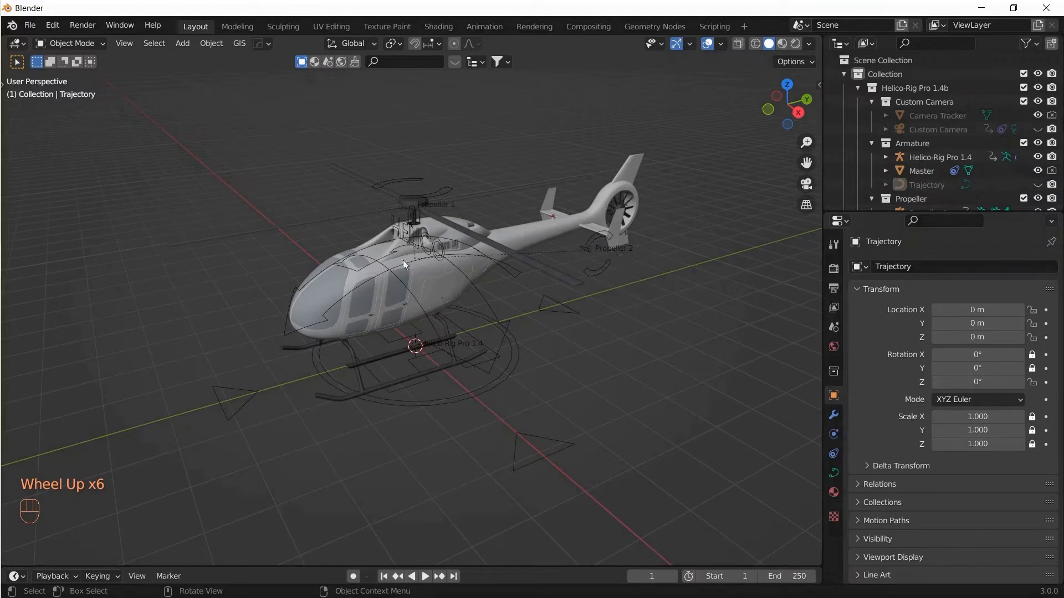
pyautogui.click(481, 367)
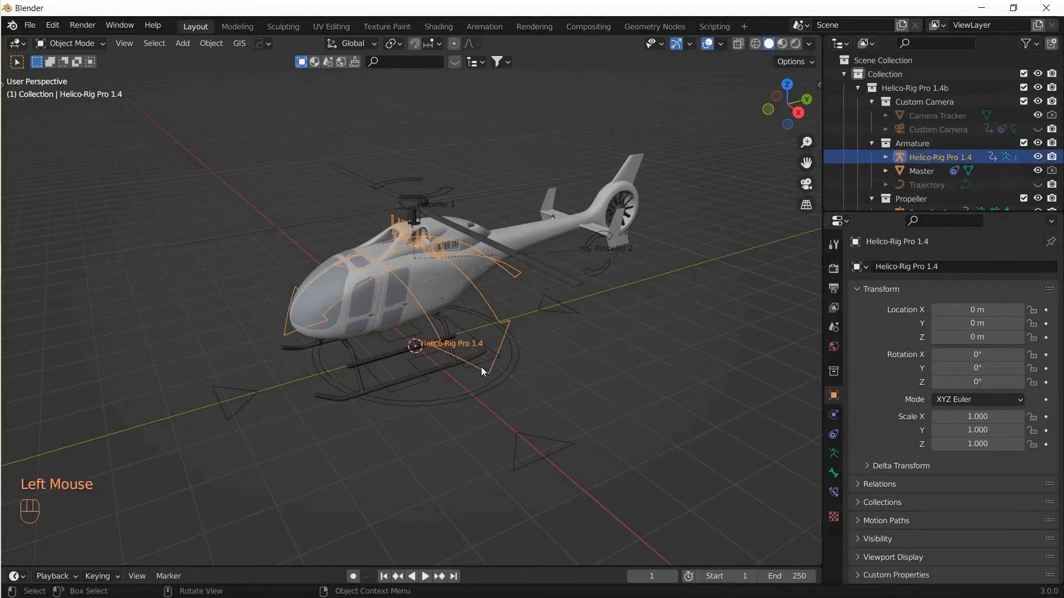
pyautogui.scroll(2, 459, 346)
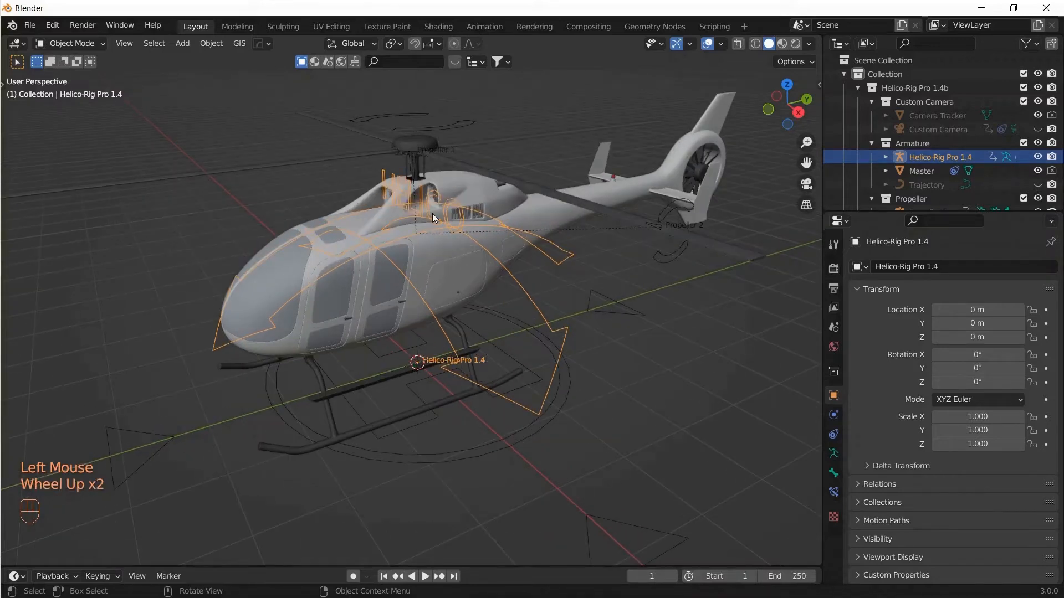
pyautogui.click(445, 154)
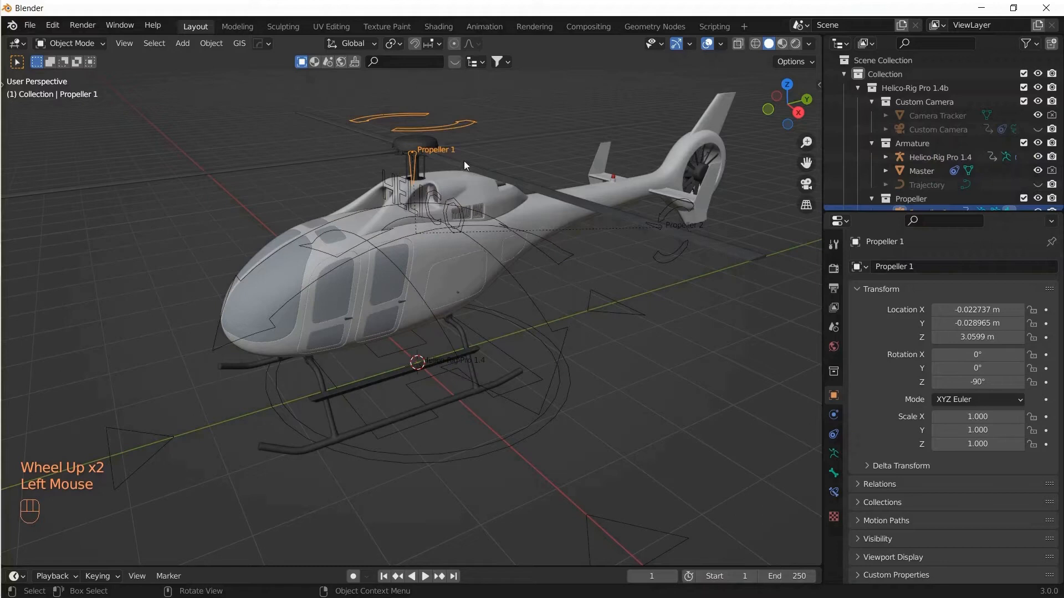
pyautogui.doubleClick(682, 207)
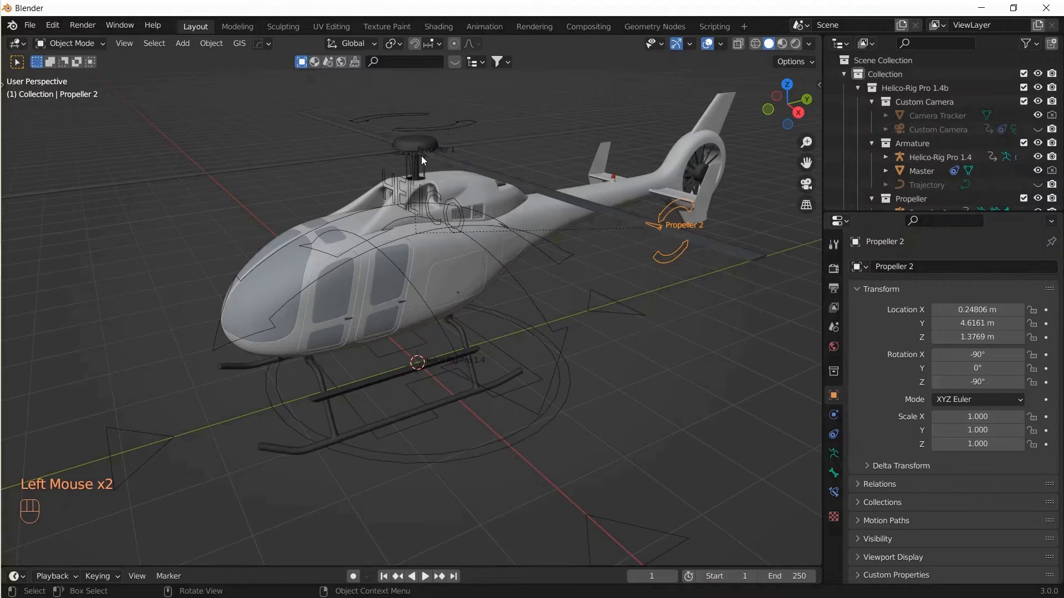
# Move Propeller 1 in the top view onto the centre of the main rotor hub, at about X 0 m and Y 0.002 m.
pyautogui.moveTo(421, 155); pyautogui.dragTo(430, 173, button='middle')
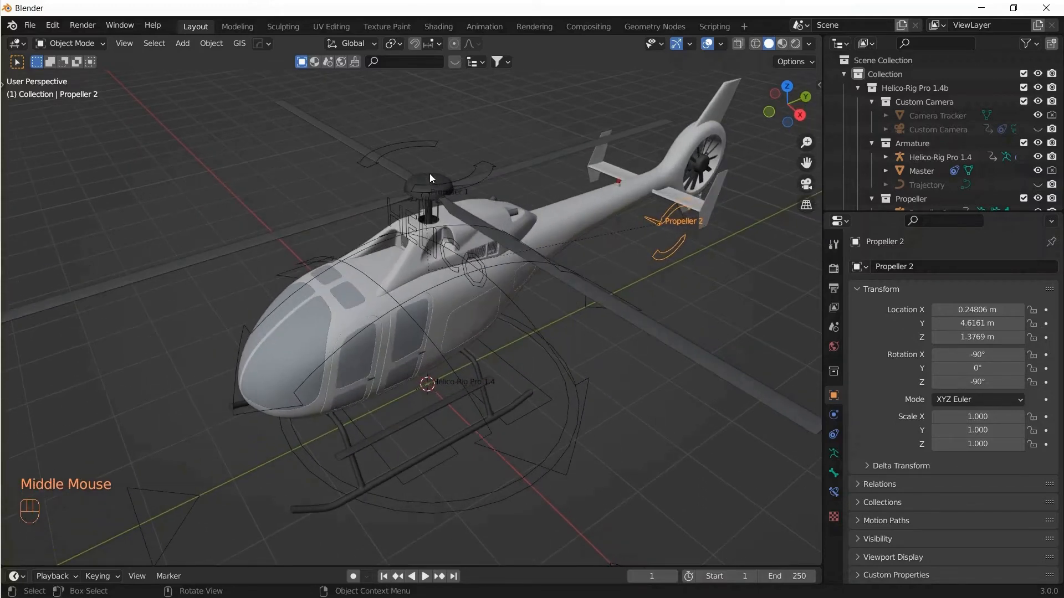
pyautogui.press('KP_7')
pyautogui.keyDown('shift'); pyautogui.moveTo(556, 314); pyautogui.dragTo(423, 141, button='middle'); pyautogui.keyUp('shift')
pyautogui.click(520, 298)
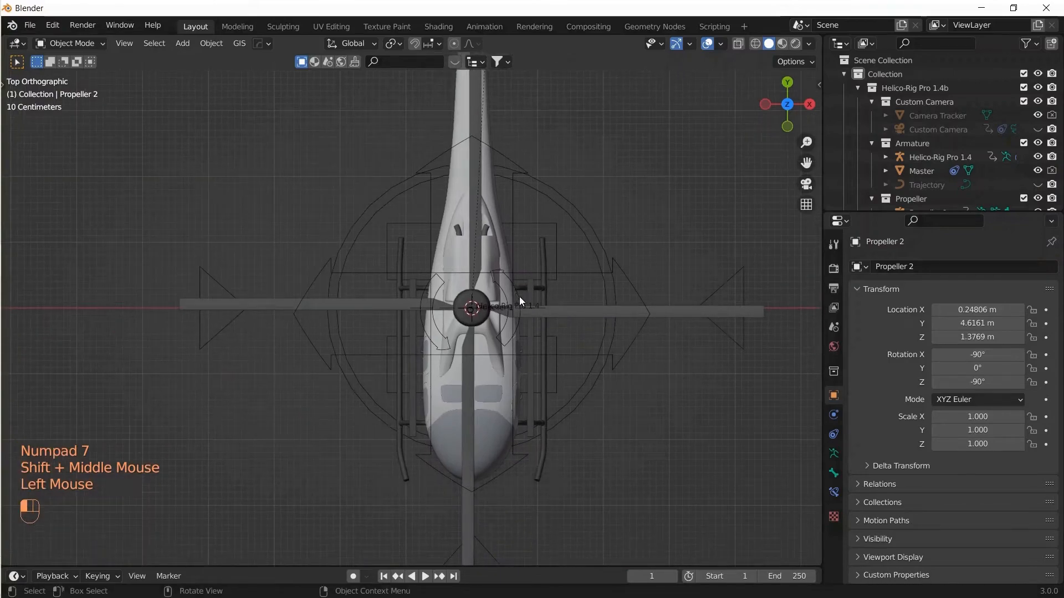
pyautogui.scroll(4, 514, 299)
pyautogui.keyDown('shift'); pyautogui.moveTo(588, 343); pyautogui.dragTo(417, 298, button='middle'); pyautogui.keyUp('shift')
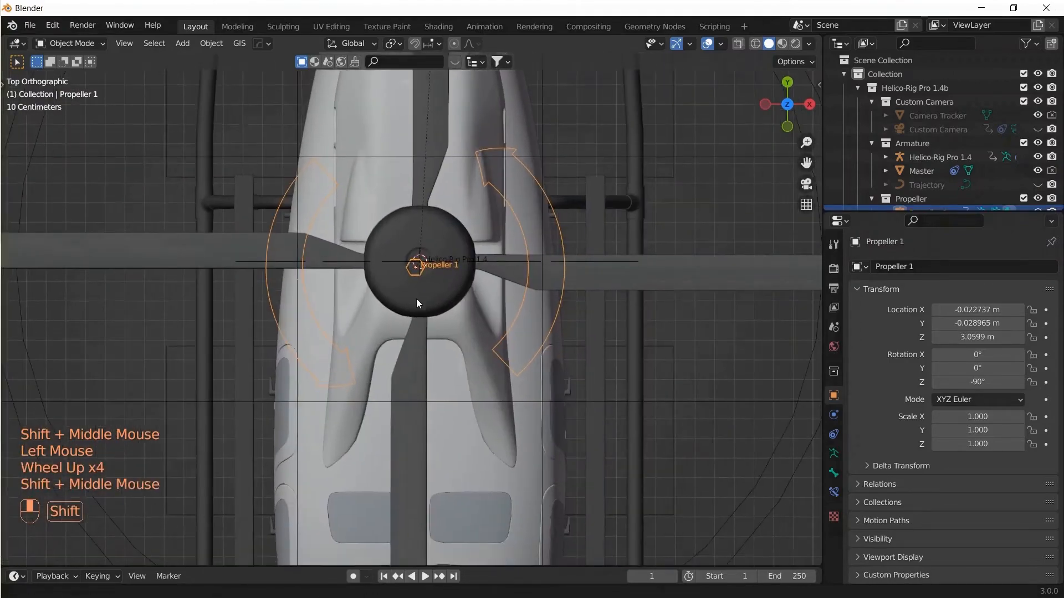
pyautogui.scroll(2, 401, 288)
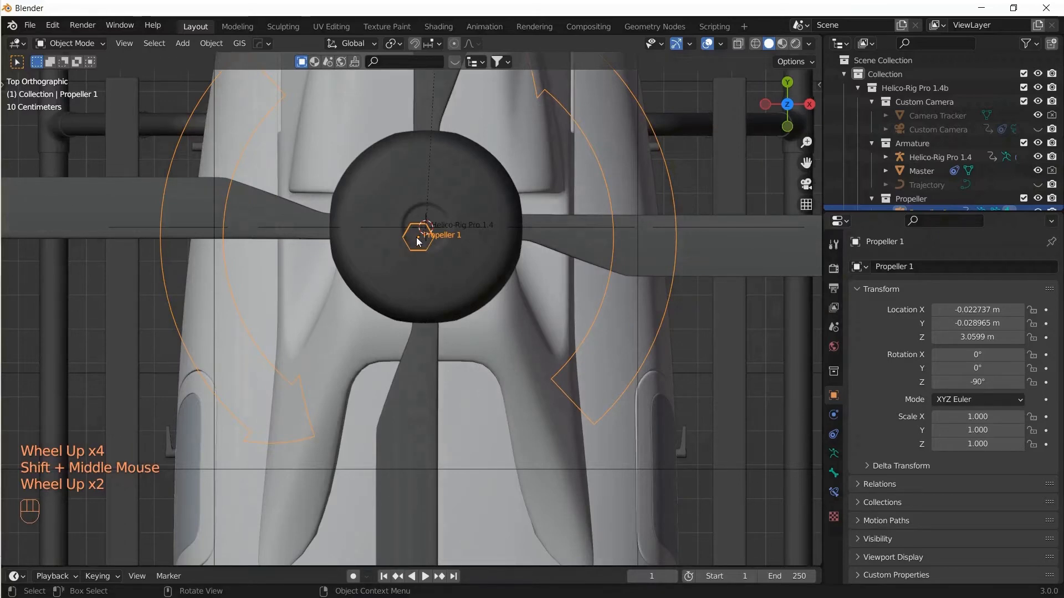
pyautogui.press('g')
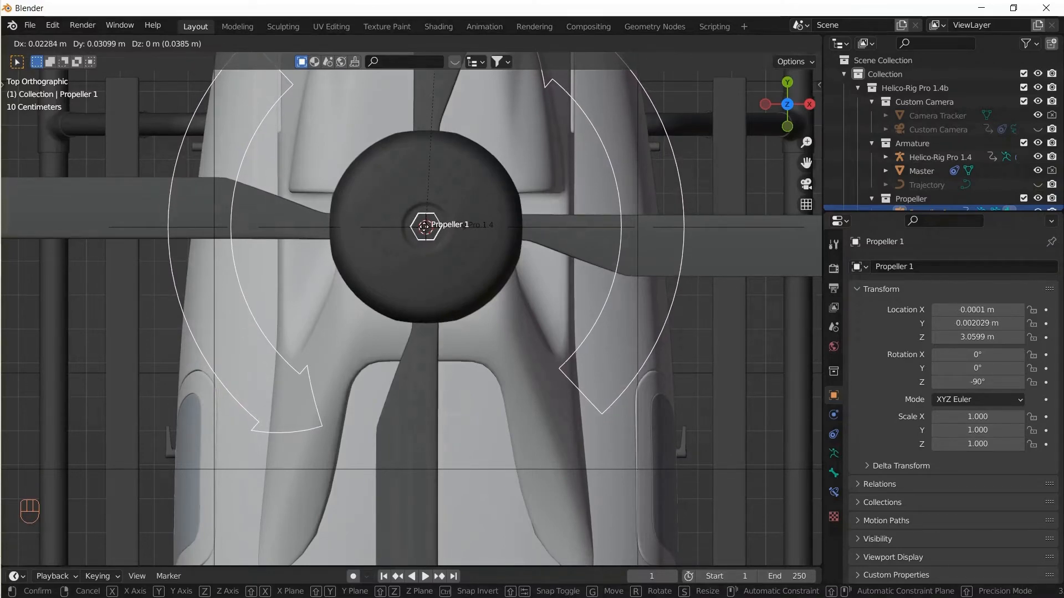
pyautogui.click(491, 272)
pyautogui.scroll(1, 509, 334)
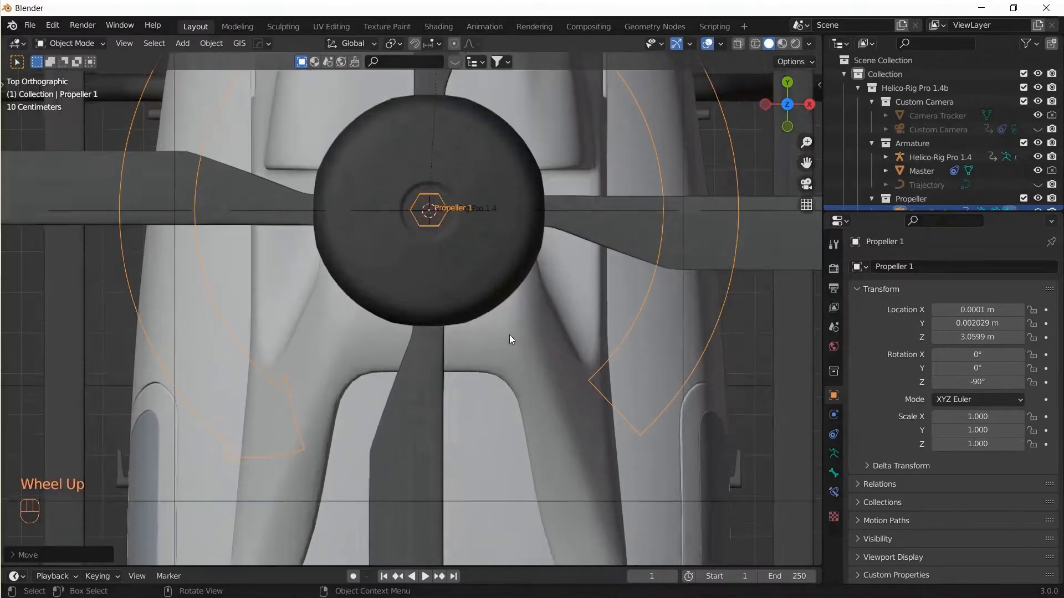
# Parent the main rotor blades paintBlack_rotor_main.001 to Propeller 1 with the Bone option.
pyautogui.scroll(-2, 508, 335)
pyautogui.moveTo(509, 335); pyautogui.dragTo(490, 277, button='middle')
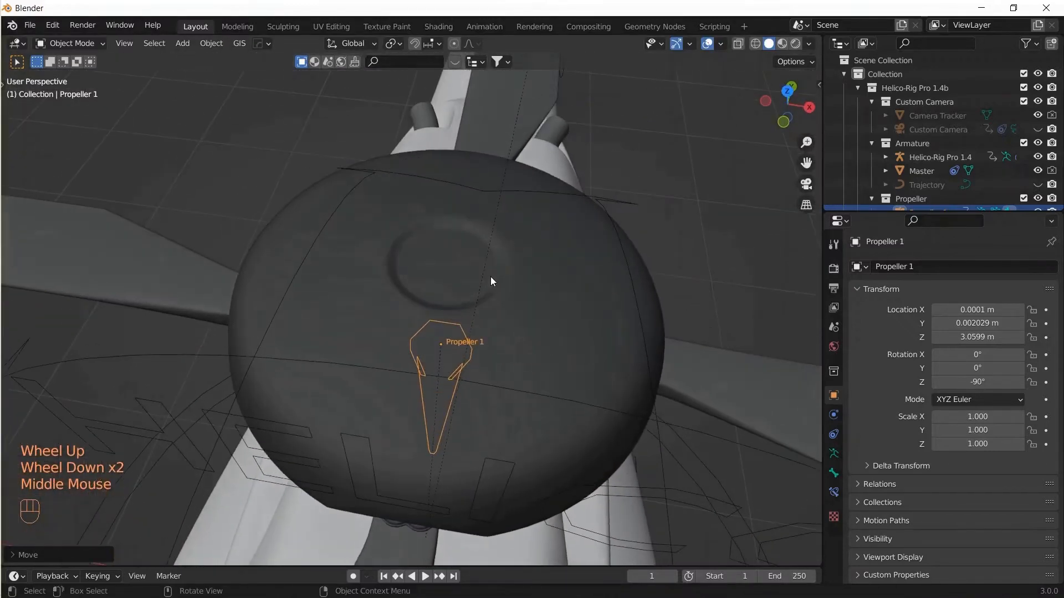
pyautogui.scroll(-2, 483, 290)
pyautogui.scroll(-2, 499, 333)
pyautogui.moveTo(514, 374); pyautogui.dragTo(427, 294, button='middle')
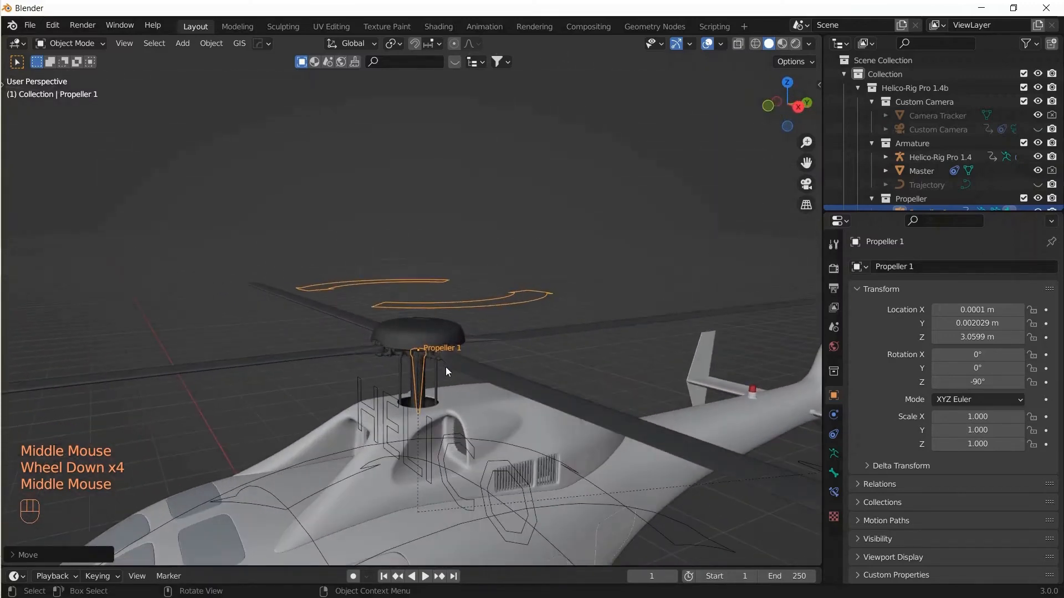
pyautogui.keyDown('shift'); pyautogui.moveTo(446, 367); pyautogui.dragTo(538, 269, button='middle'); pyautogui.keyUp('shift')
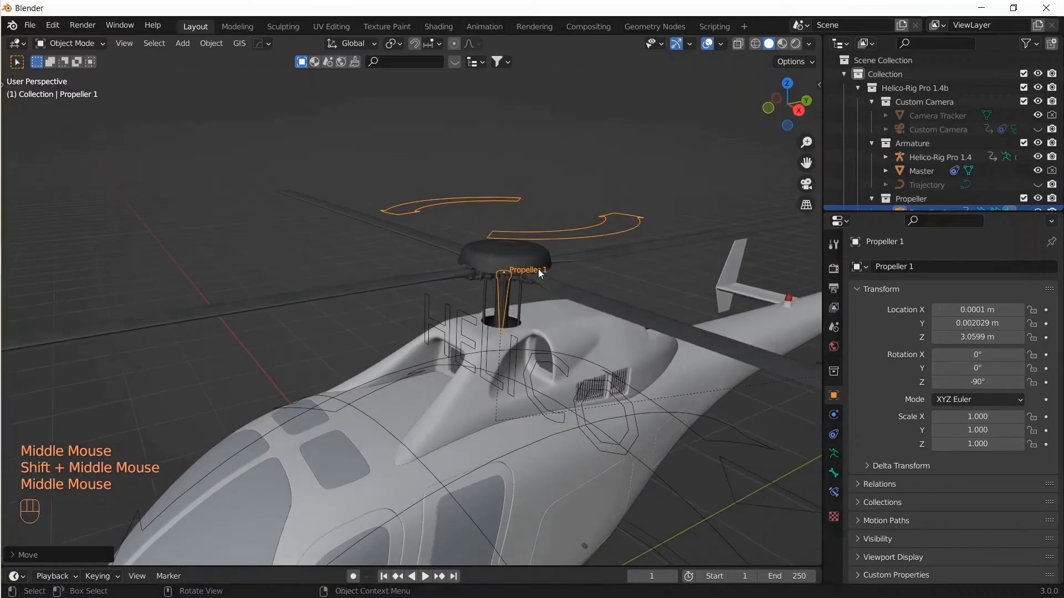
pyautogui.click(490, 259)
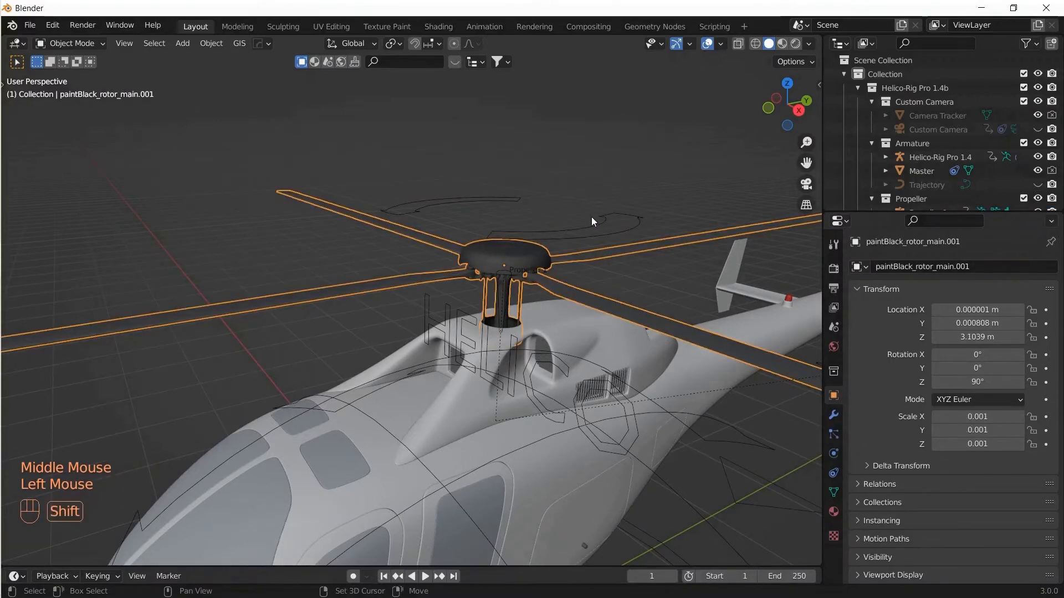
pyautogui.keyDown('shift'); pyautogui.click(591, 237); pyautogui.keyUp('shift')
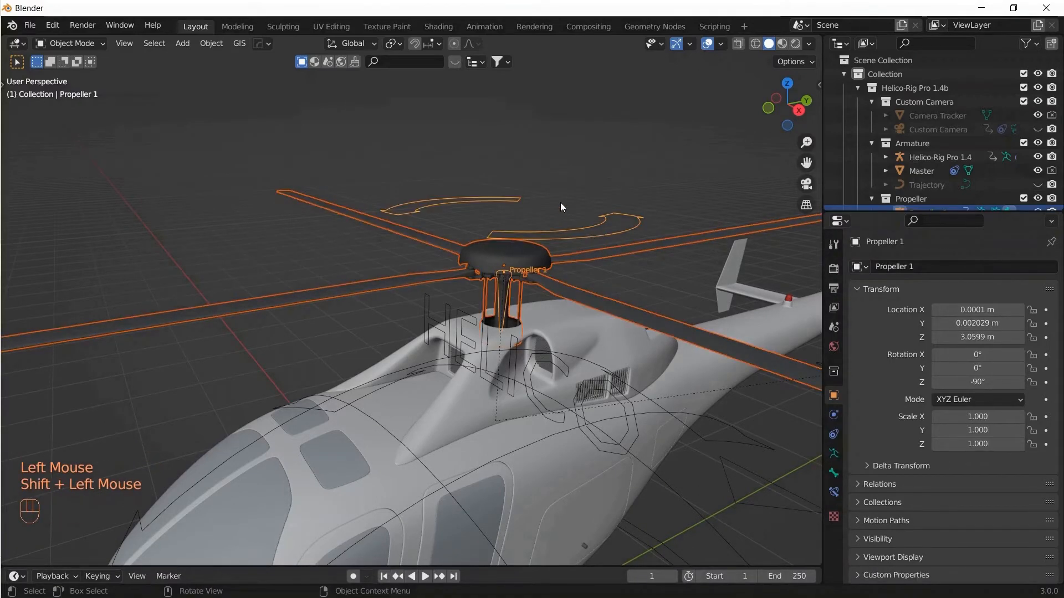
pyautogui.hotkey('ctrl', 'p')
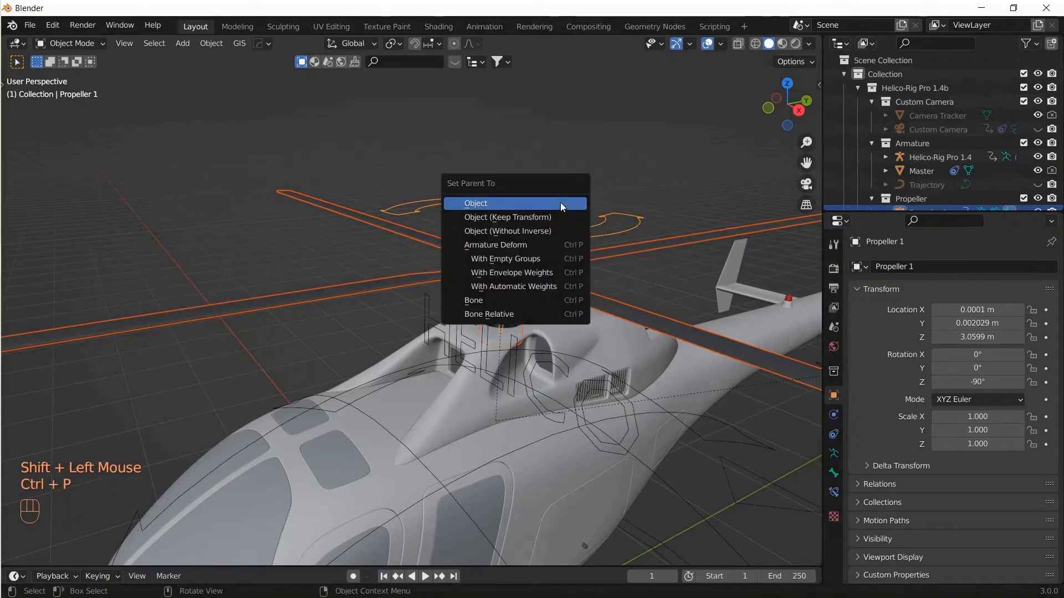
pyautogui.click(520, 300)
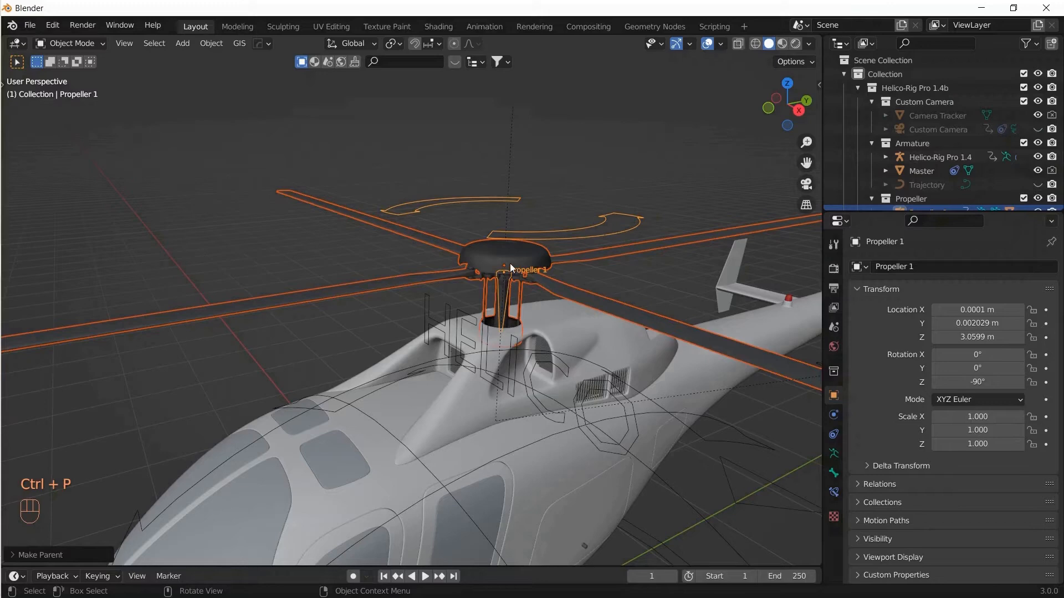
# Try rotating Propeller 1 alone about the global Z axis to test the main rotor's parenting, and cancel the rotation.
pyautogui.scroll(-4, 510, 267)
pyautogui.moveTo(509, 268); pyautogui.dragTo(540, 225, button='middle')
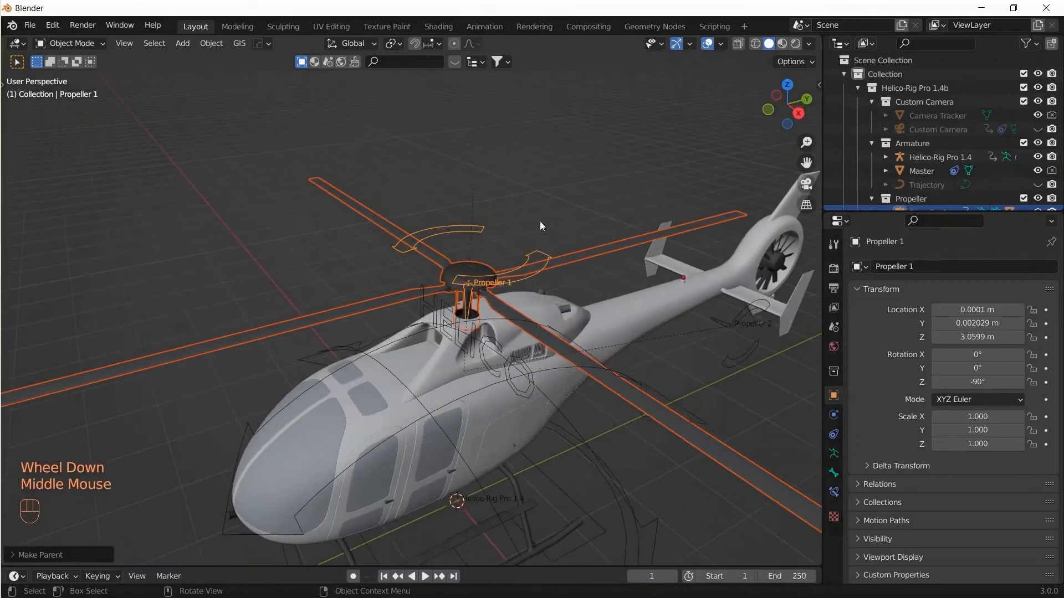
pyautogui.click(557, 221)
pyautogui.doubleClick(541, 270)
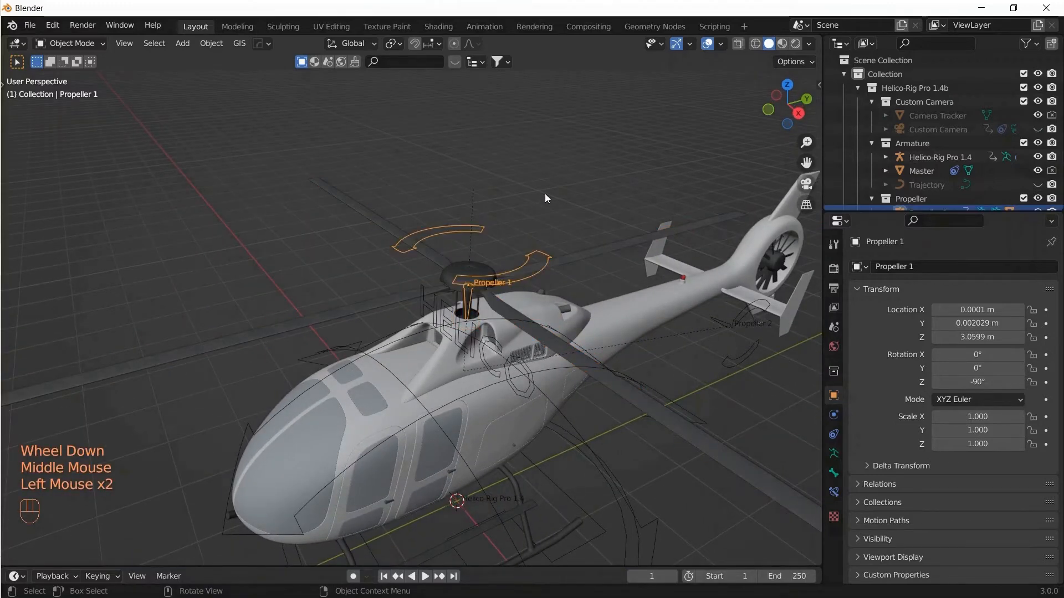
pyautogui.press('r')
pyautogui.press('z')
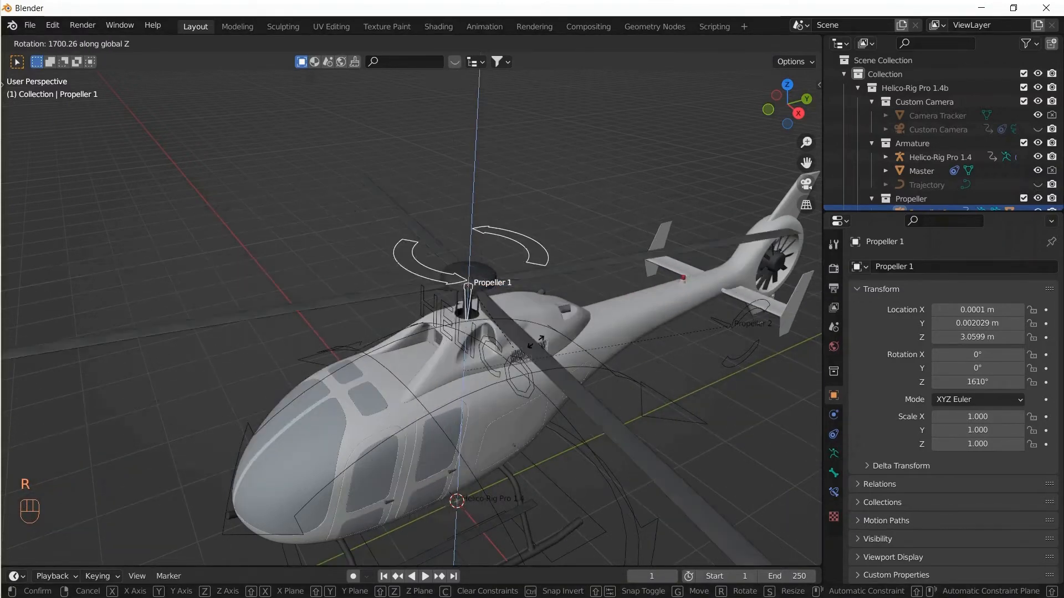
pyautogui.rightClick(603, 197)
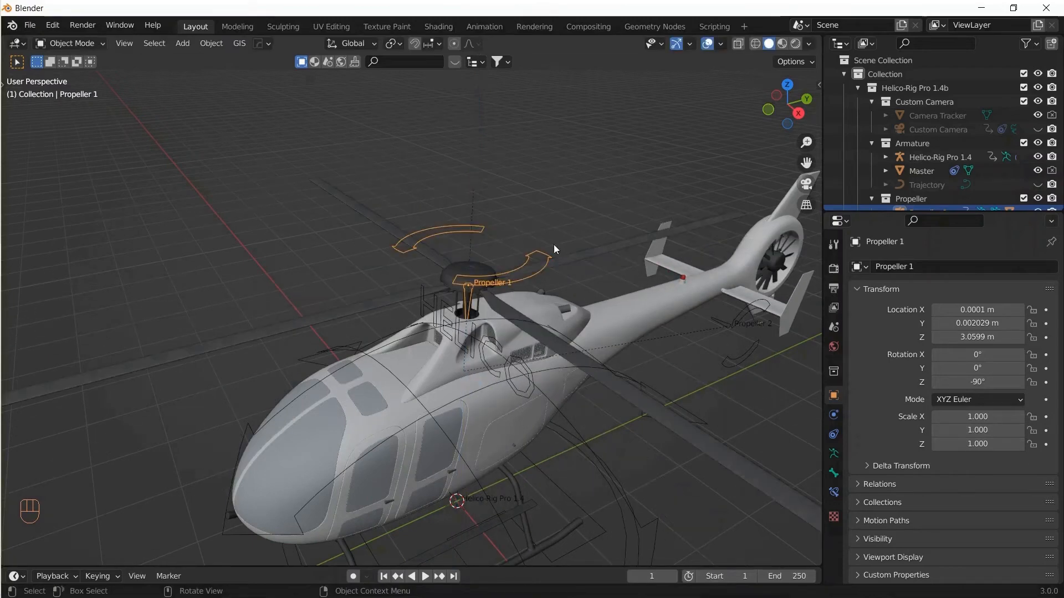
# Snap the 3D cursor to the origin of the tail rotor blades paintBlack_rotor_r.001.
pyautogui.scroll(-2, 582, 326)
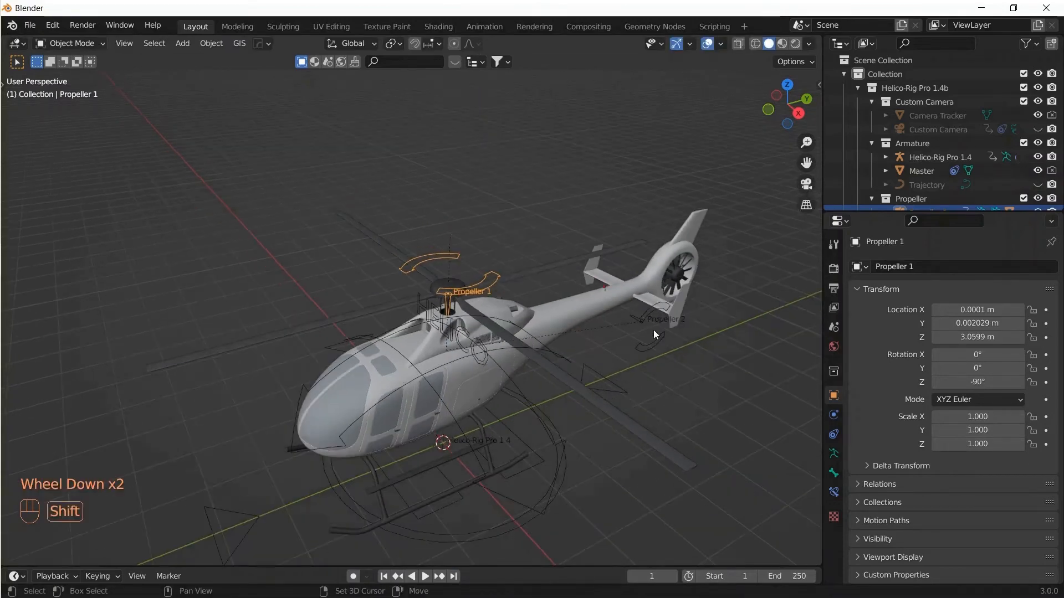
pyautogui.keyDown('shift'); pyautogui.moveTo(653, 330); pyautogui.dragTo(547, 354, button='middle'); pyautogui.keyUp('shift')
pyautogui.press('KP_3')
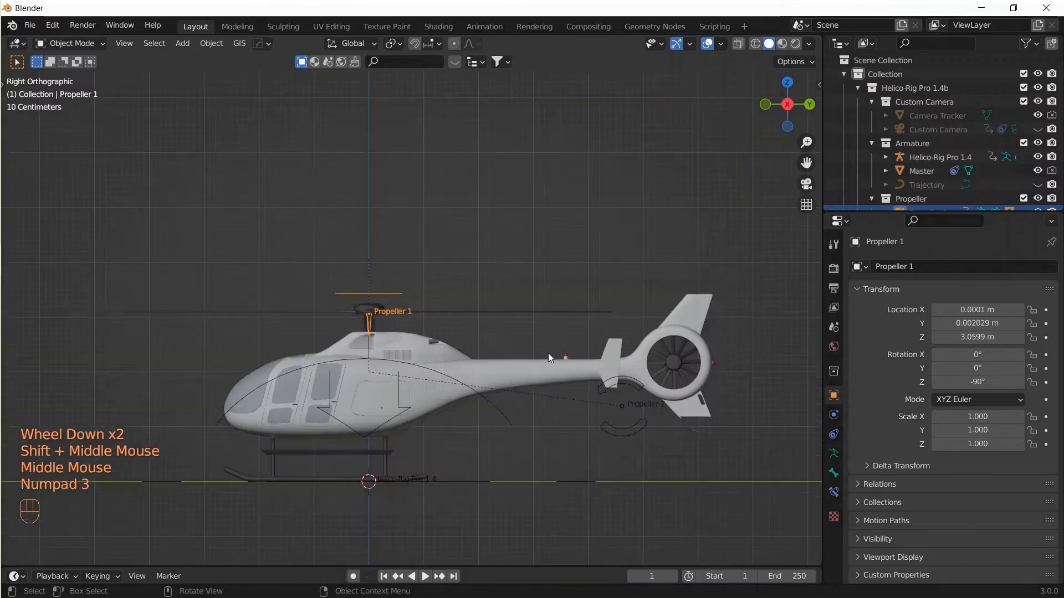
pyautogui.keyDown('shift'); pyautogui.moveTo(643, 387); pyautogui.dragTo(401, 324, button='middle'); pyautogui.keyUp('shift')
pyautogui.scroll(5, 454, 385)
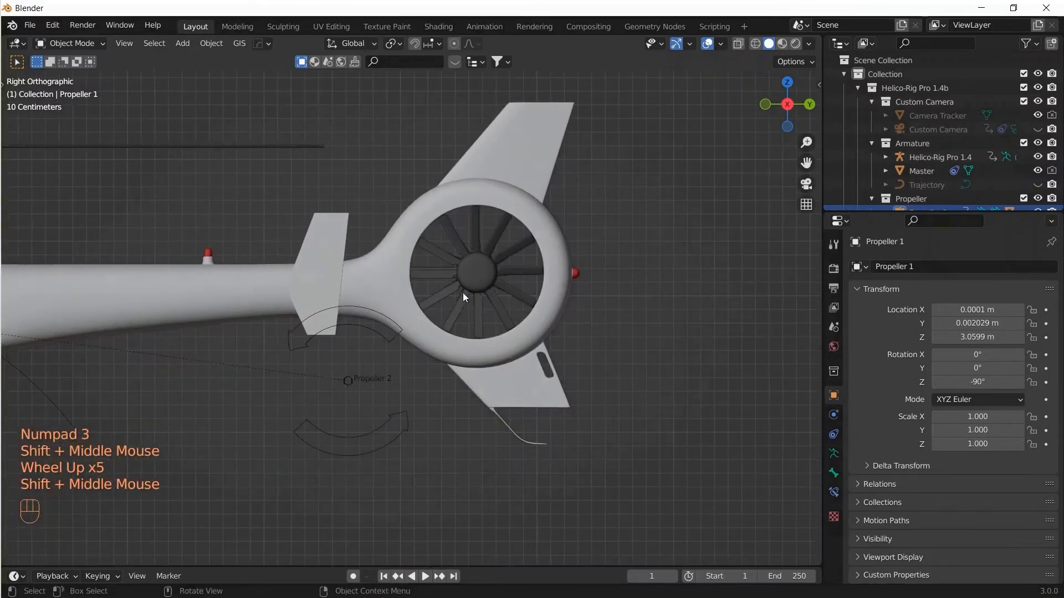
pyautogui.click(479, 267)
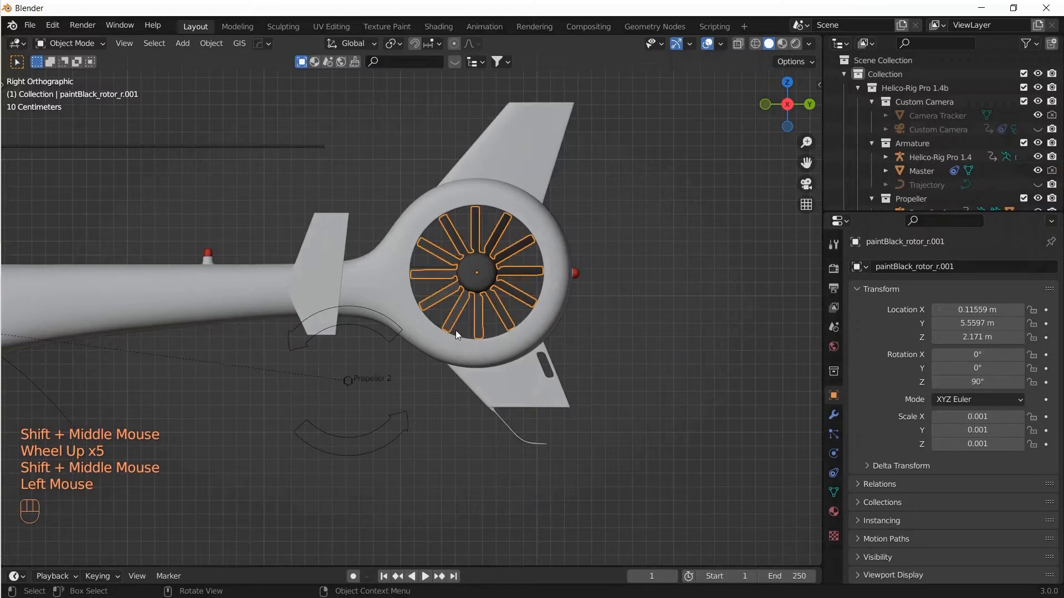
pyautogui.hotkey('shift', 's')
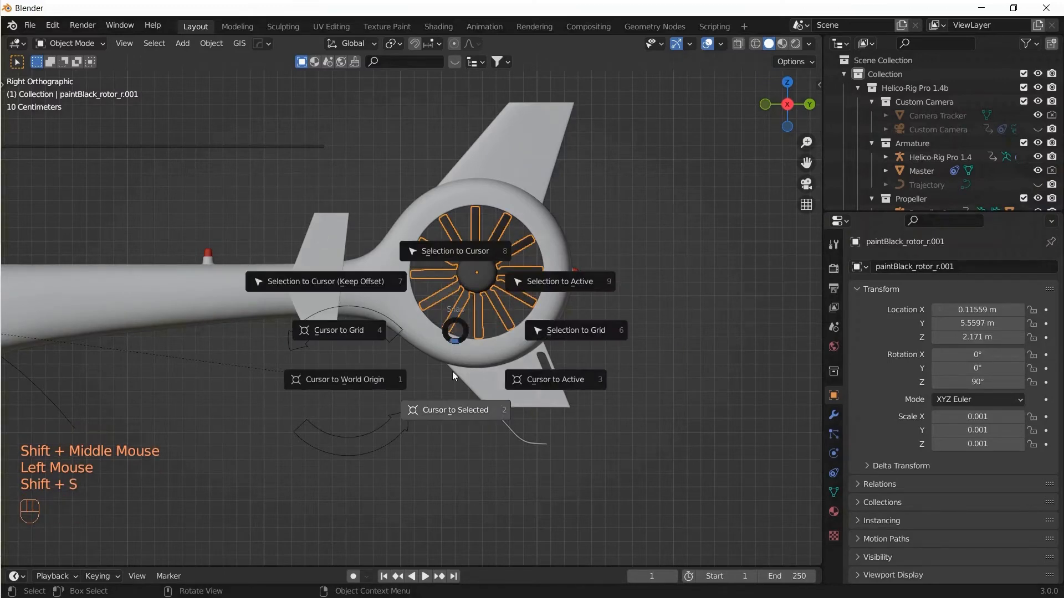
pyautogui.click(457, 410)
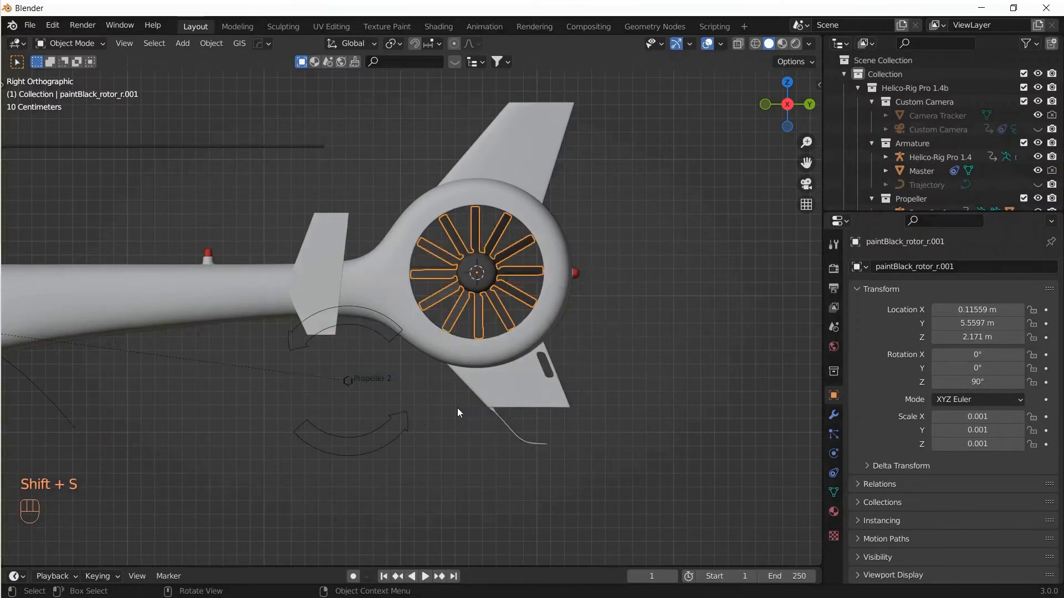
# Set Propeller 2's origin to the 3D cursor and move its geometry to that origin.
pyautogui.click(386, 421)
pyautogui.click(210, 43)
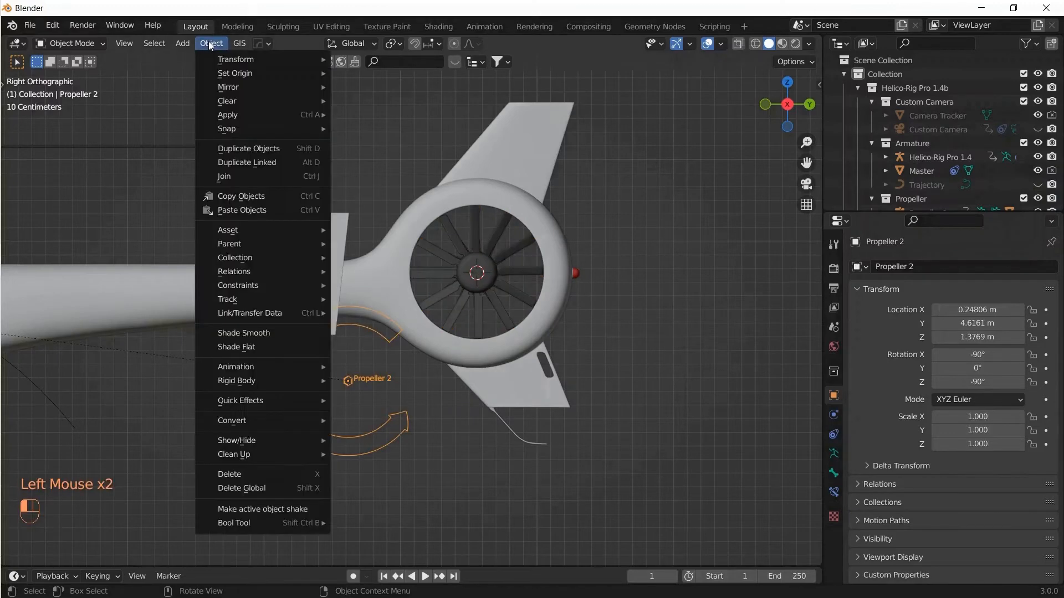
pyautogui.moveTo(241, 74)
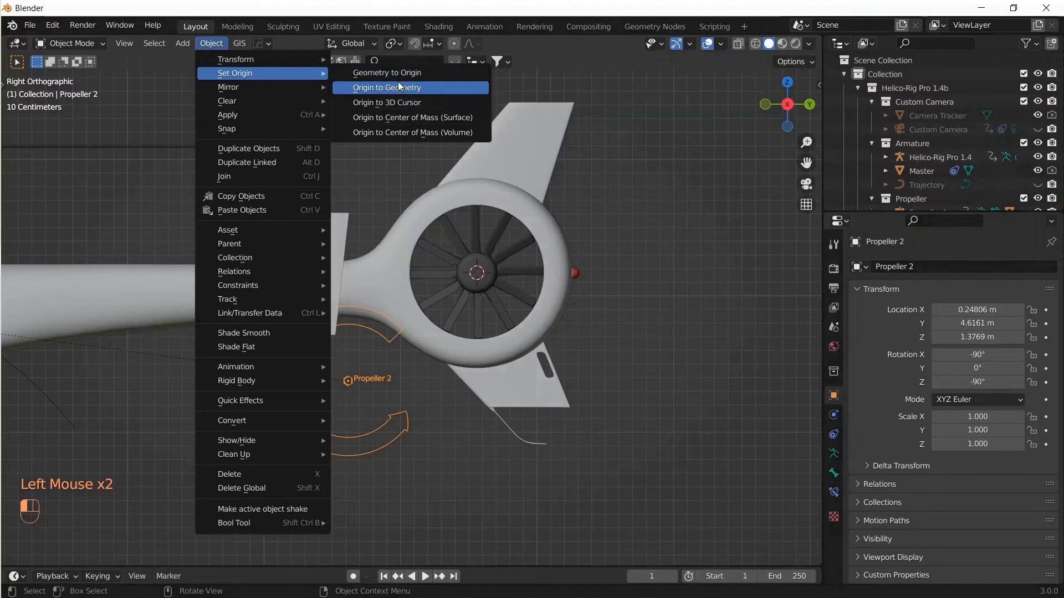
pyautogui.click(399, 104)
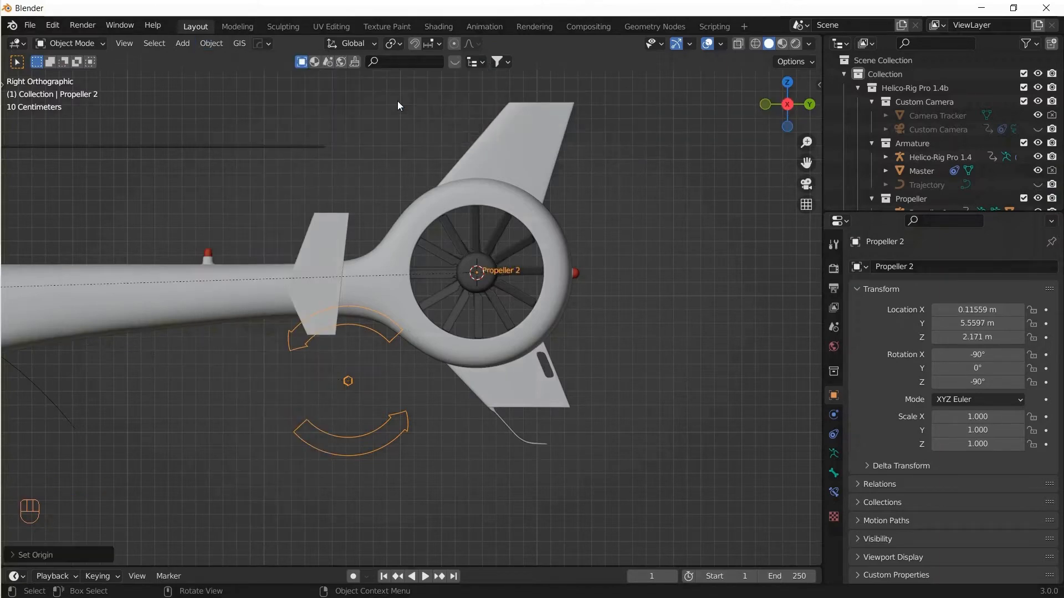
pyautogui.click(214, 44)
pyautogui.moveTo(227, 74)
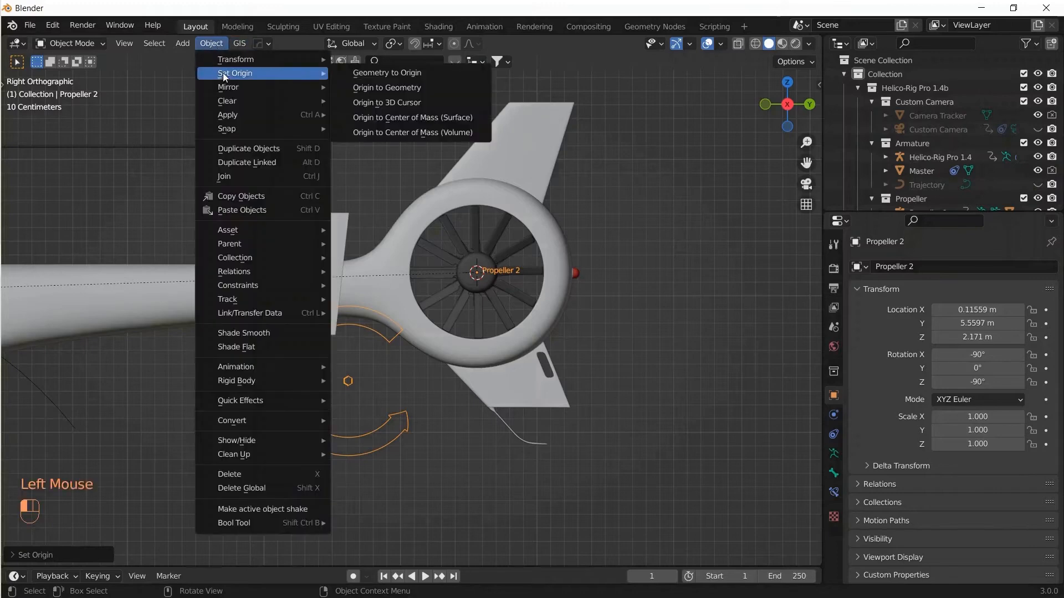
pyautogui.click(384, 73)
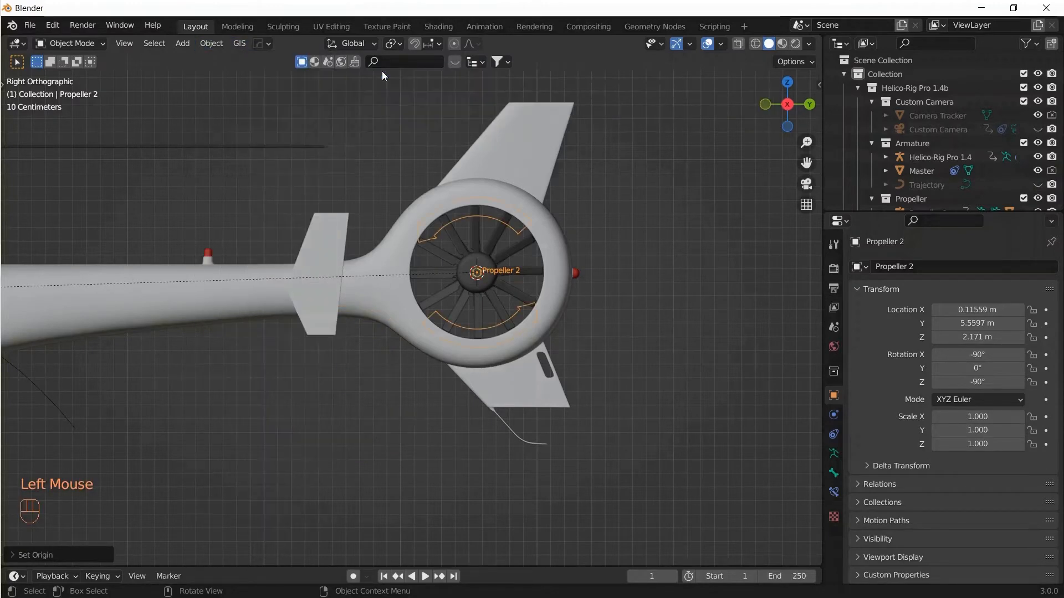
# Parent the tail rotor blades paintBlack_rotor_r.001 to Propeller 2 with the Bone option.
pyautogui.scroll(2, 486, 291)
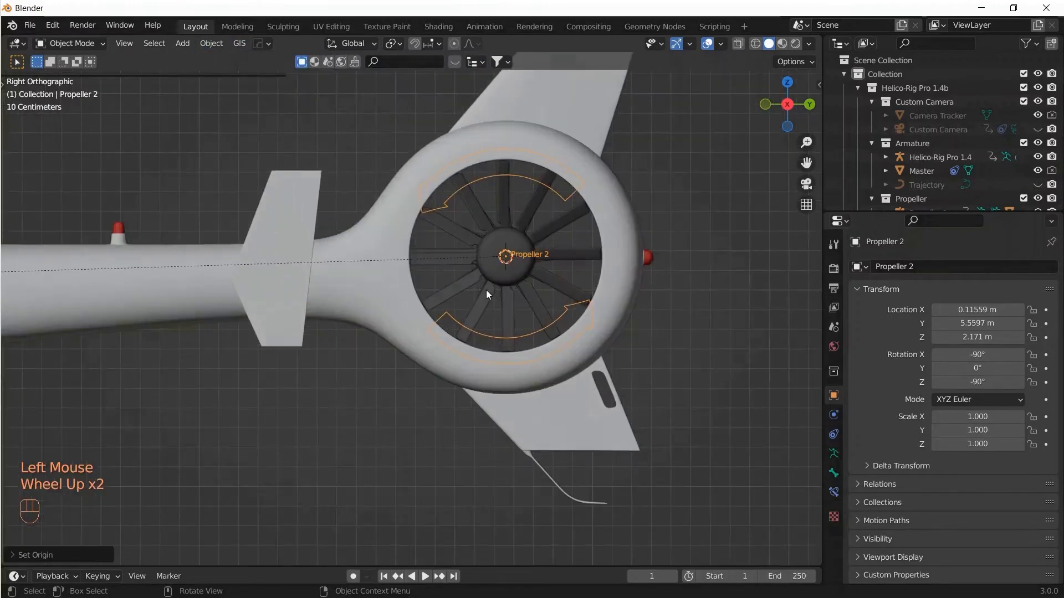
pyautogui.click(560, 282)
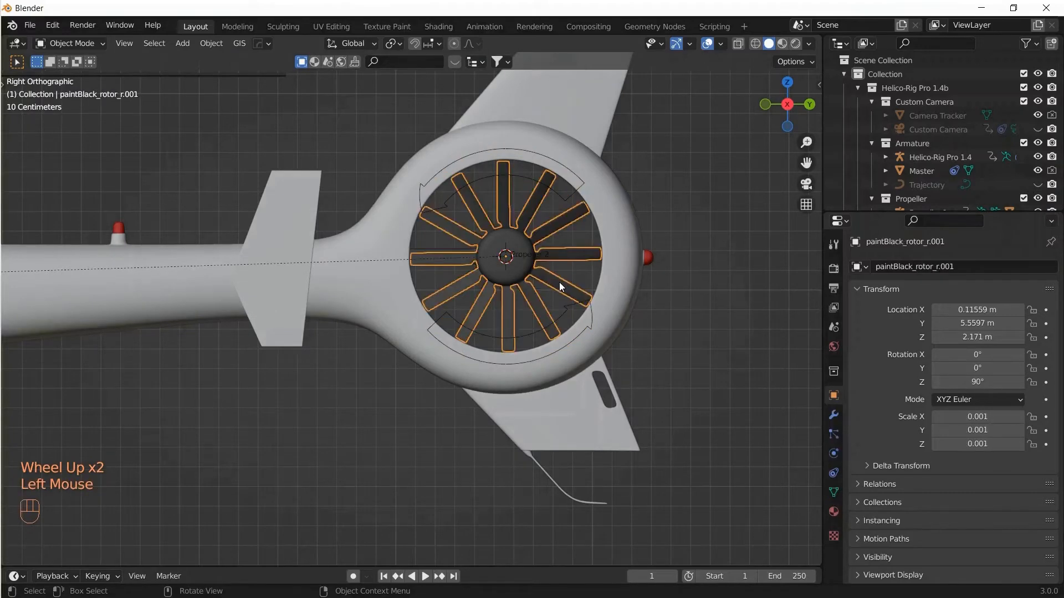
pyautogui.keyDown('shift'); pyautogui.click(574, 337); pyautogui.keyUp('shift')
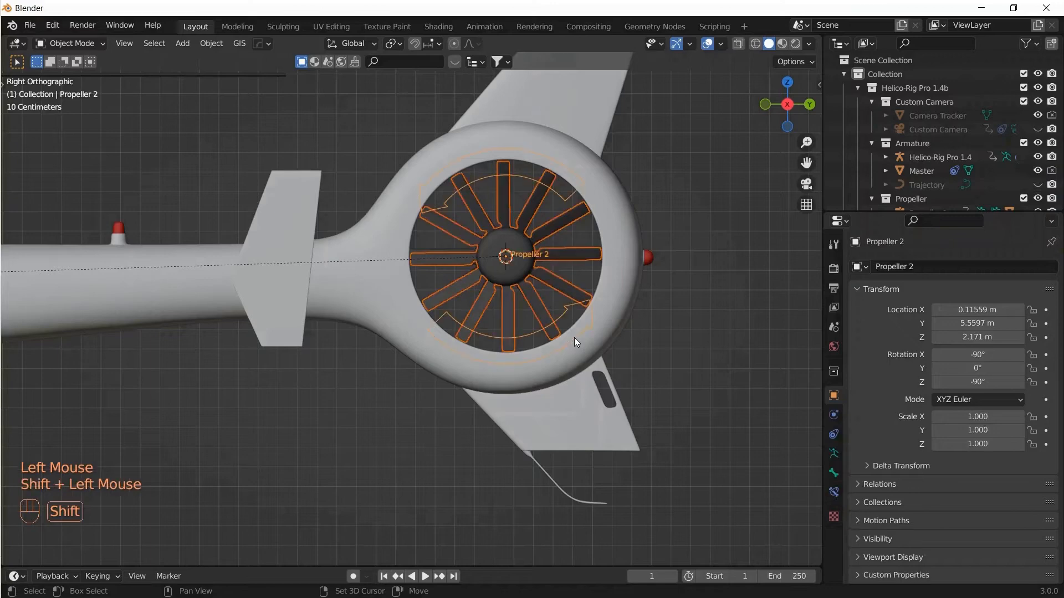
pyautogui.hotkey('ctrl', 'p')
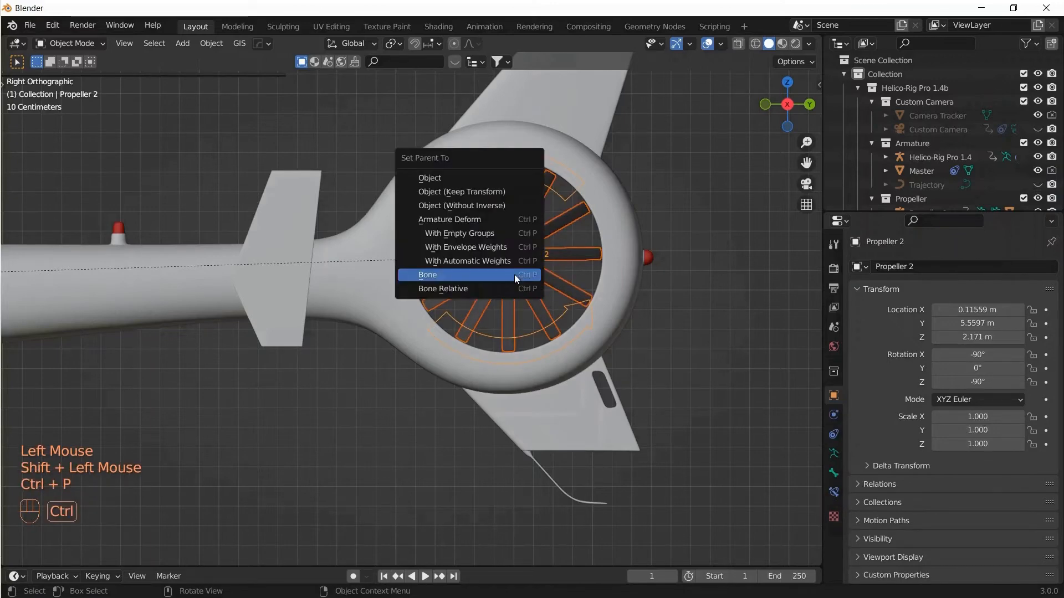
pyautogui.click(473, 275)
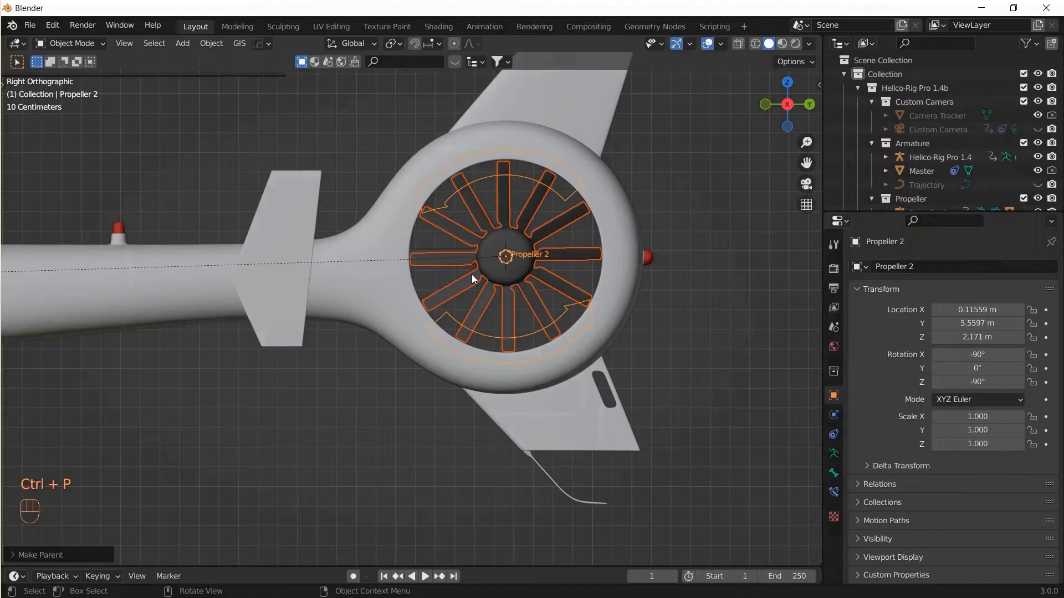
# Try rotating Propeller 2 alone in the right side view to test the tail rotor's parenting, and cancel the rotation.
pyautogui.click(700, 339)
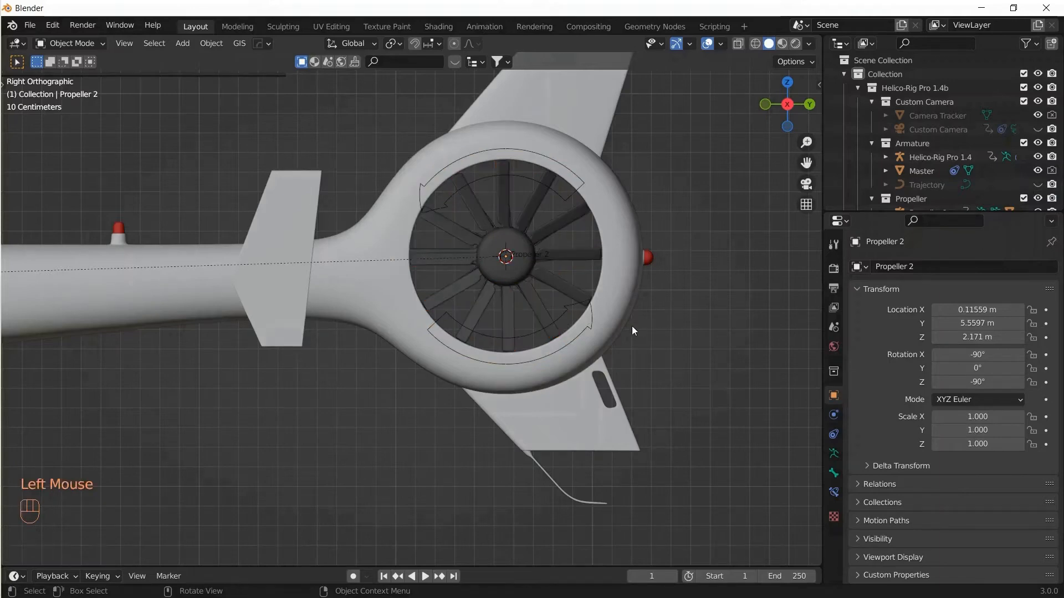
pyautogui.doubleClick(557, 317)
pyautogui.press('r')
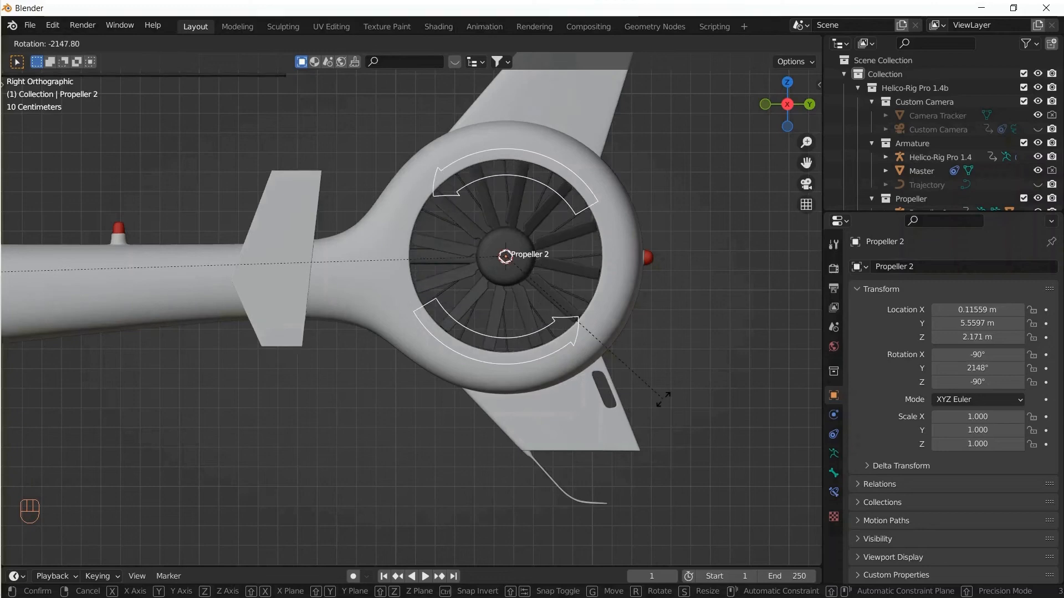
pyautogui.press('Escape')
# Parent the helicopter body with its landing gear, paintBlack_landingGear.001, to Helico-Rig Pro 1.4 with the Bone option.
pyautogui.scroll(-5, 388, 420)
pyautogui.scroll(-1, 226, 411)
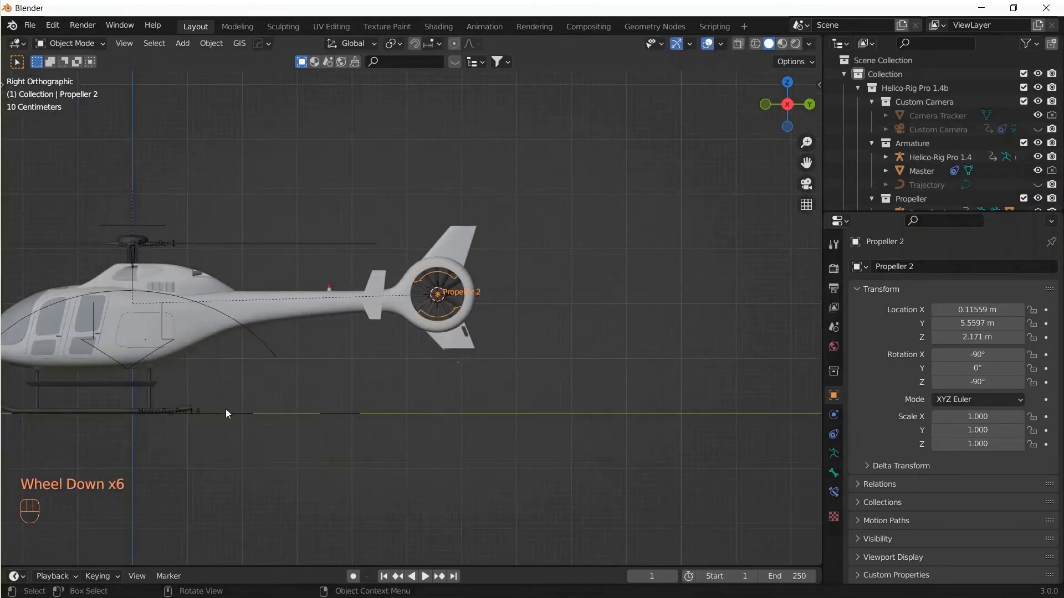
pyautogui.keyDown('shift'); pyautogui.moveTo(183, 383); pyautogui.dragTo(406, 400, button='middle'); pyautogui.keyUp('shift')
pyautogui.scroll(-2, 328, 360)
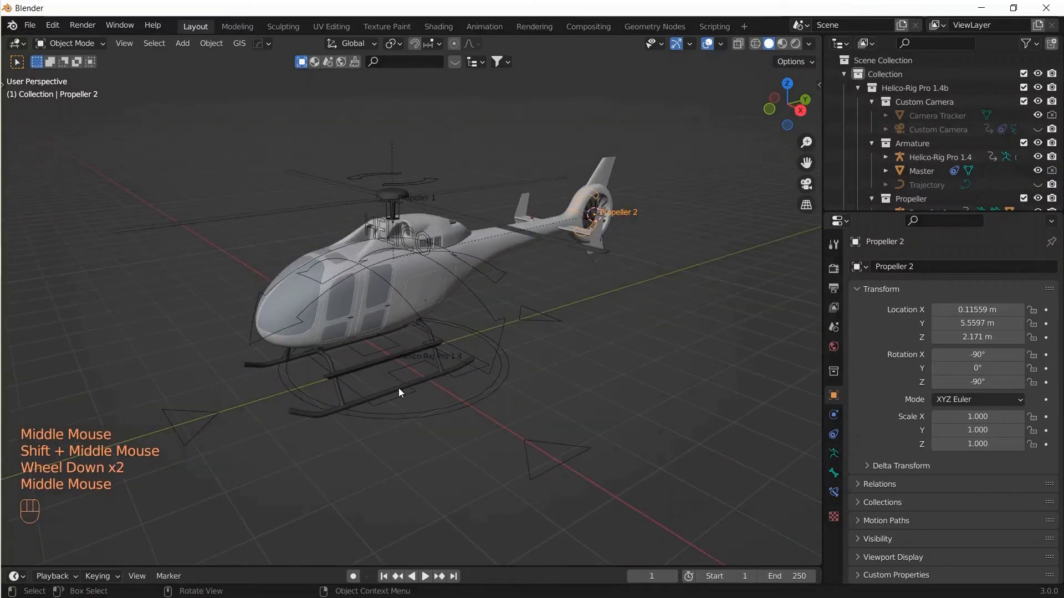
pyautogui.click(397, 388)
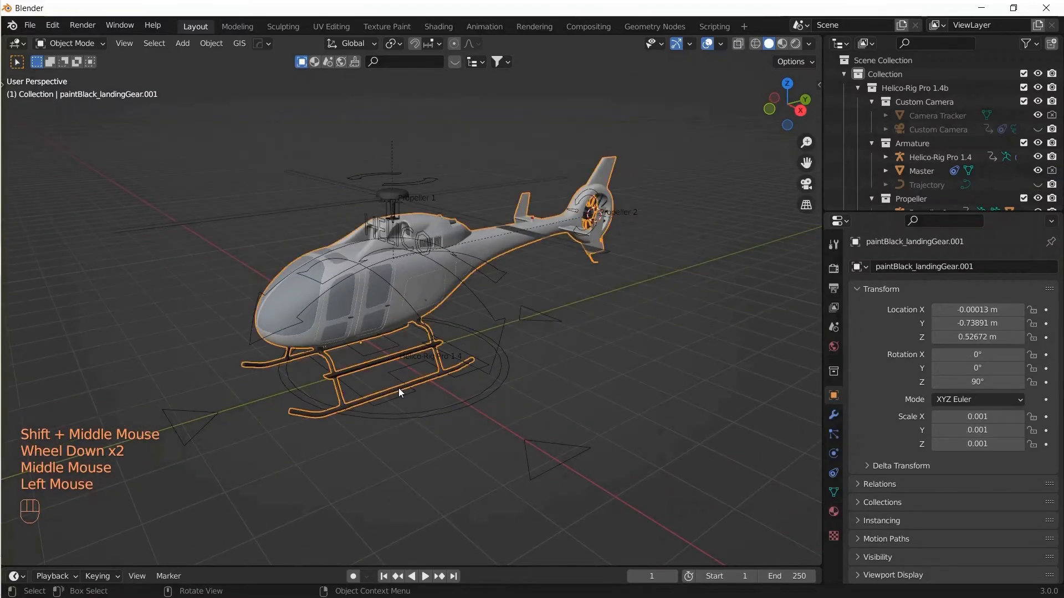
pyautogui.keyDown('shift'); pyautogui.click(367, 267); pyautogui.keyUp('shift')
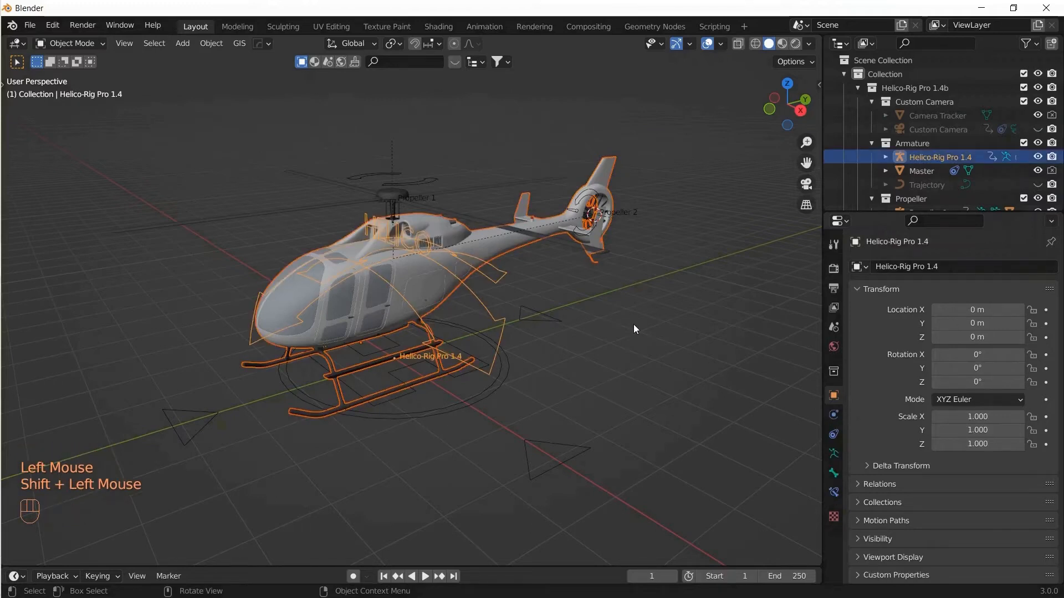
pyautogui.hotkey('ctrl', 'p')
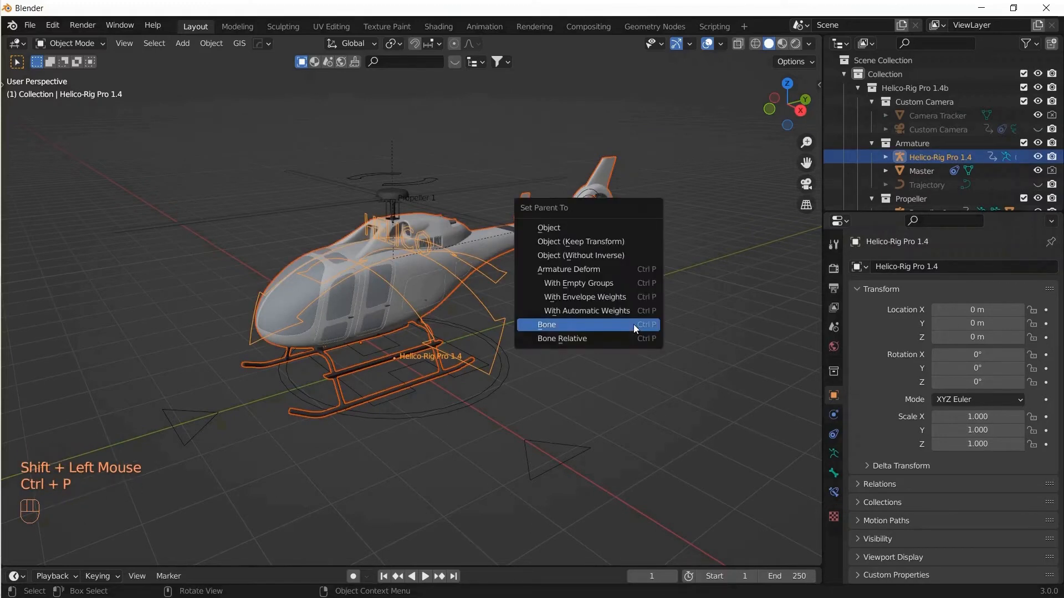
pyautogui.click(596, 326)
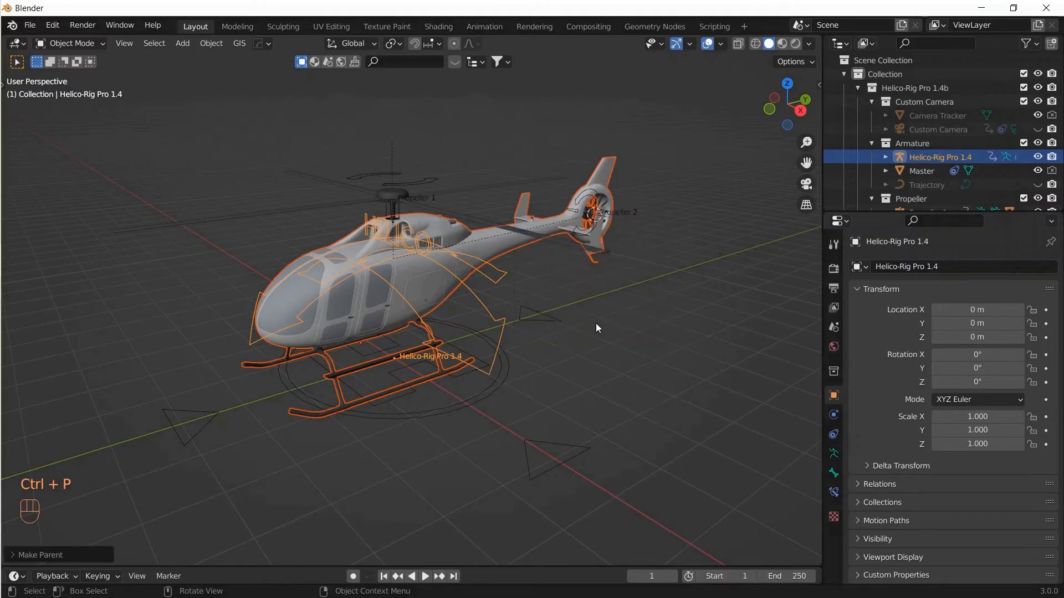
# Try moving Helico-Rig Pro 1.4 alone to test the helicopter body's parenting, and cancel the move.
pyautogui.click(604, 369)
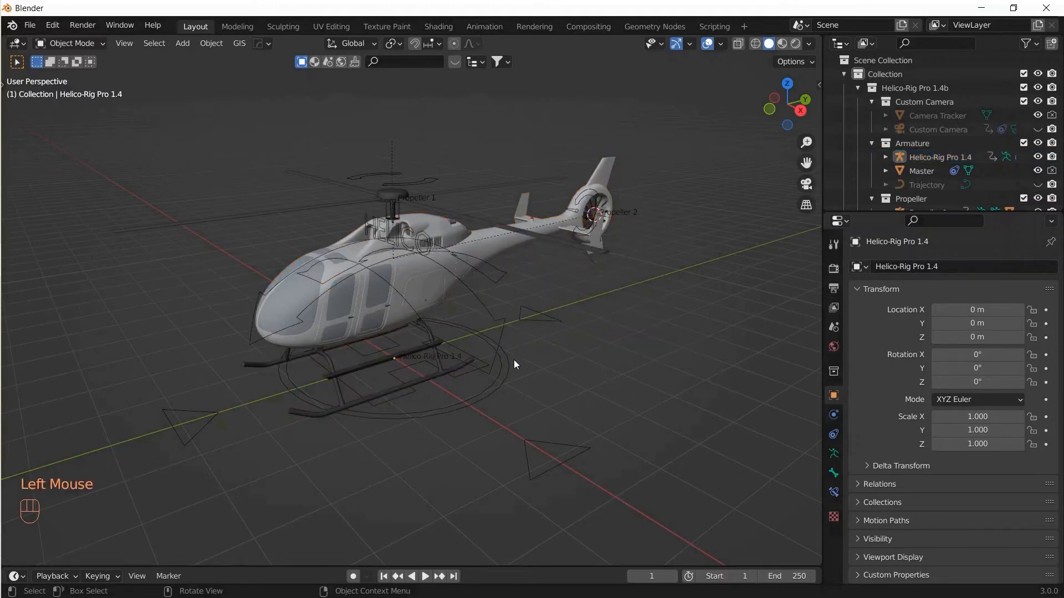
pyautogui.doubleClick(503, 328)
pyautogui.press('g')
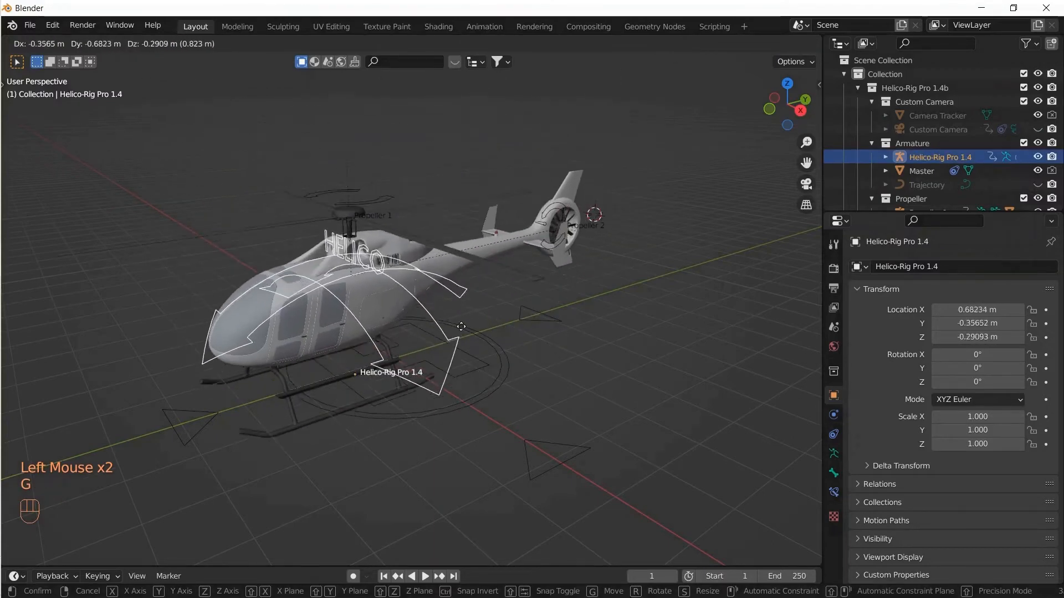
pyautogui.rightClick(531, 291)
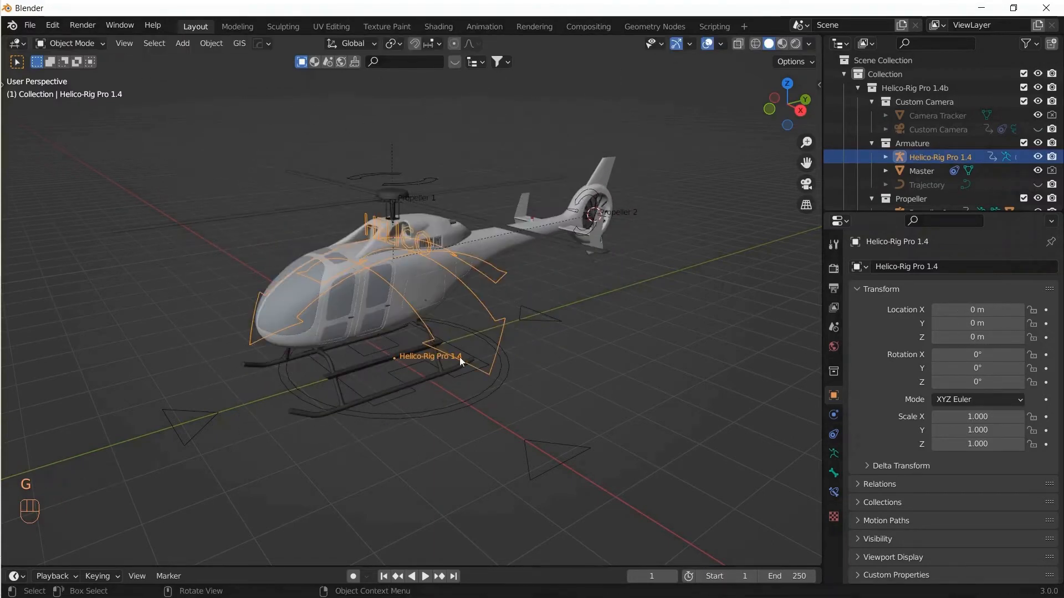
# Select Helico-Rig Pro 1.4 and expand its custom properties for flight, speed, propellers and turbulence beside the viewport.
pyautogui.scroll(-2, 465, 440)
pyautogui.moveTo(450, 410); pyautogui.dragTo(428, 394, button='middle')
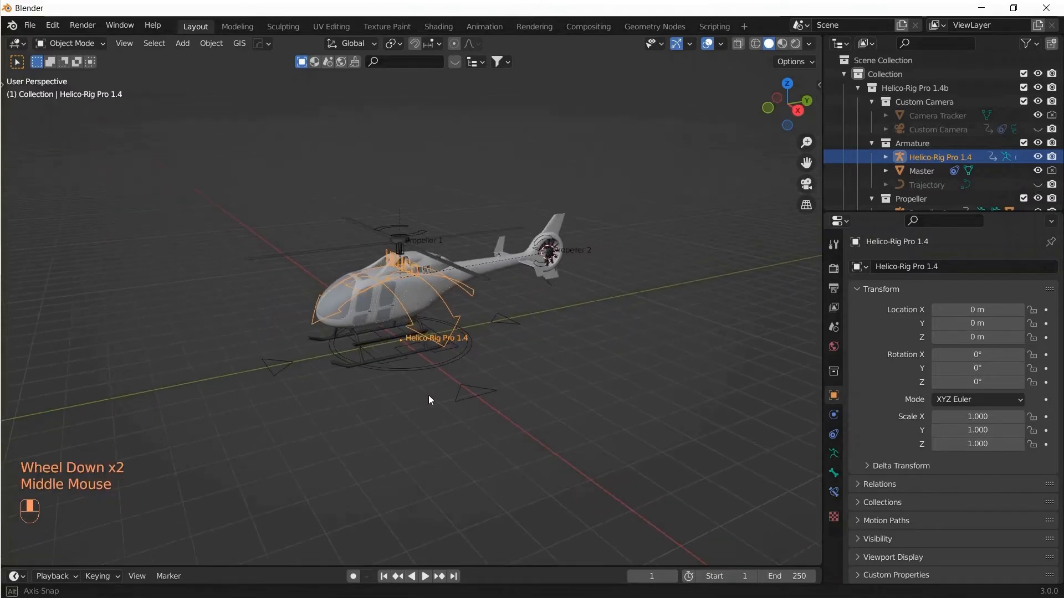
pyautogui.click(548, 361)
pyautogui.scroll(1, 441, 366)
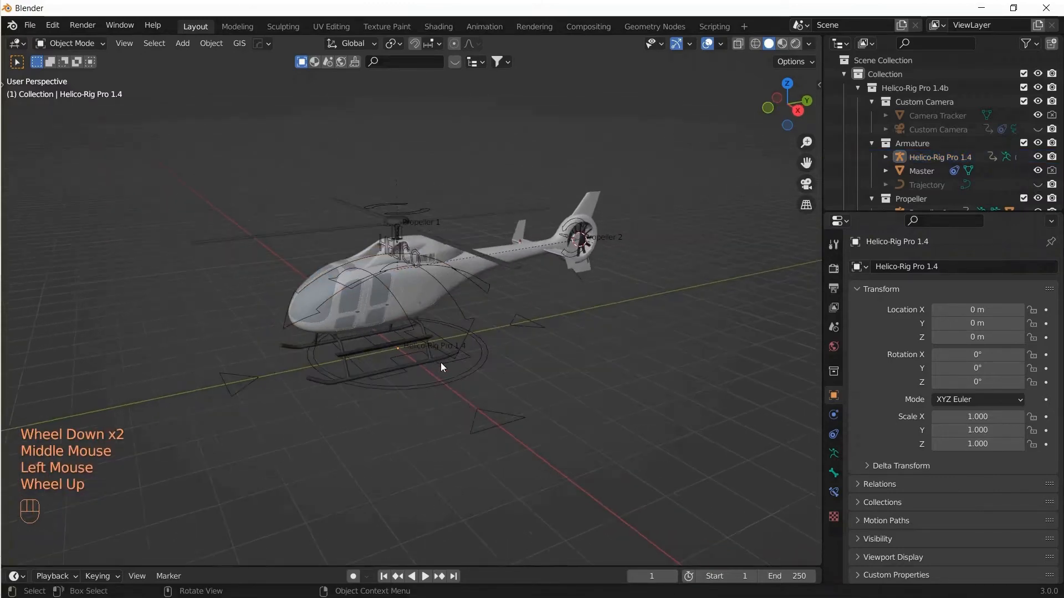
pyautogui.keyDown('shift'); pyautogui.moveTo(441, 366); pyautogui.dragTo(444, 369, button='middle'); pyautogui.keyUp('shift')
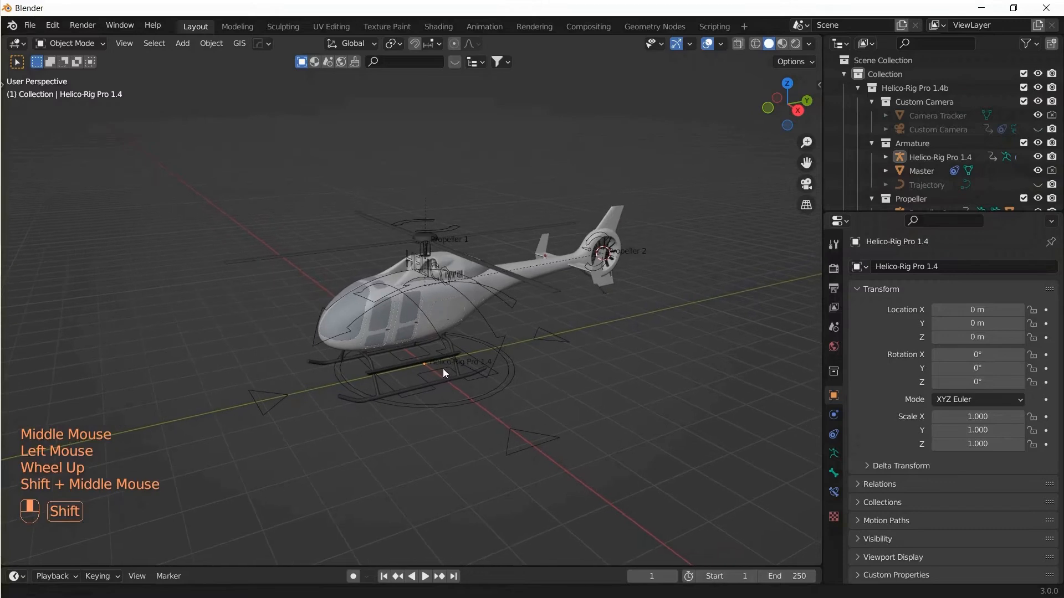
pyautogui.click(438, 333)
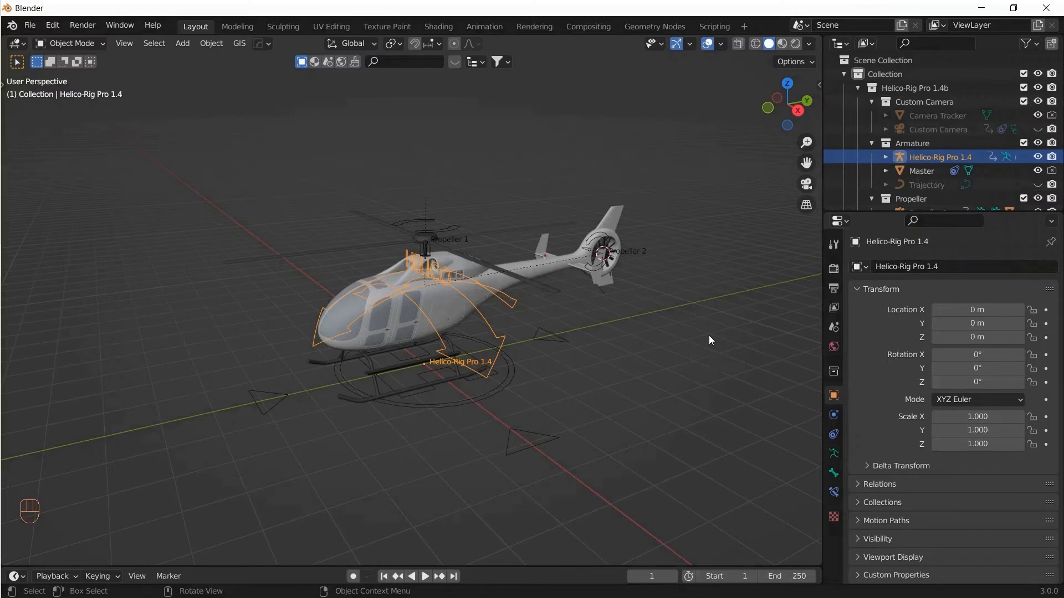
pyautogui.press('n')
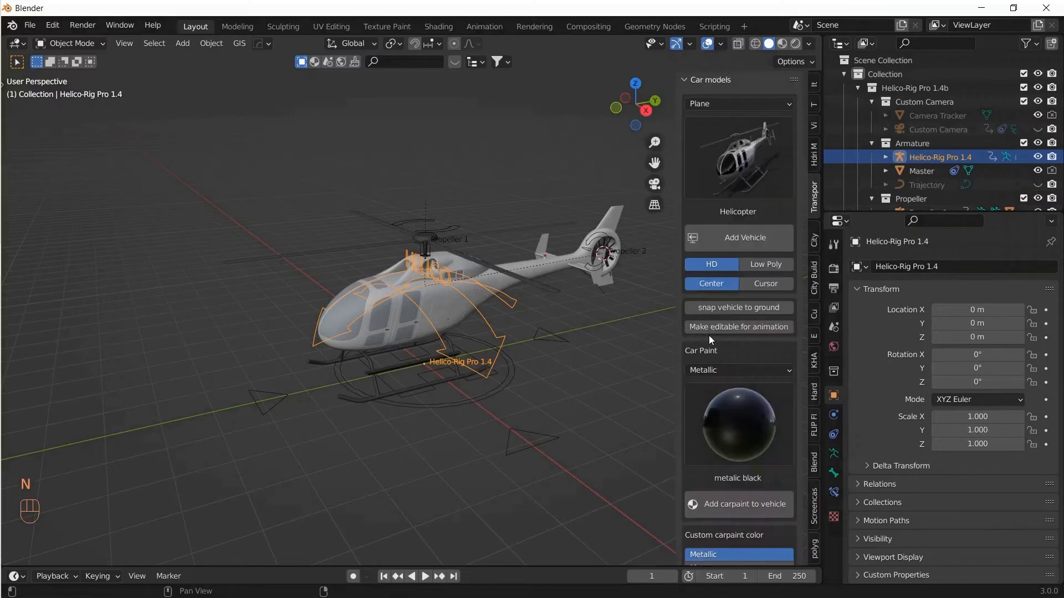
pyautogui.click(812, 88)
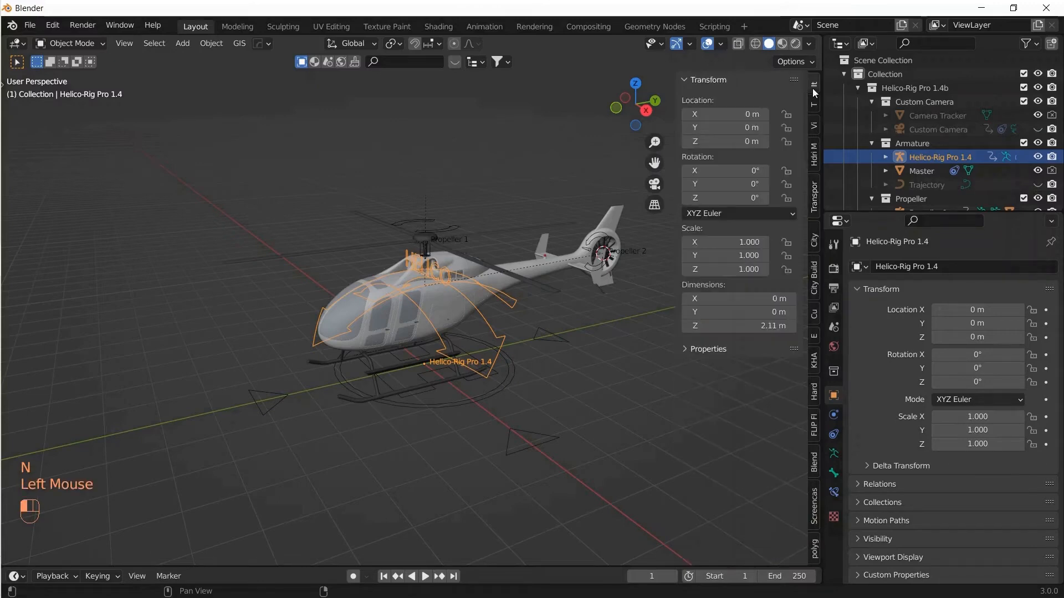
pyautogui.click(682, 349)
pyautogui.scroll(-2, 723, 399)
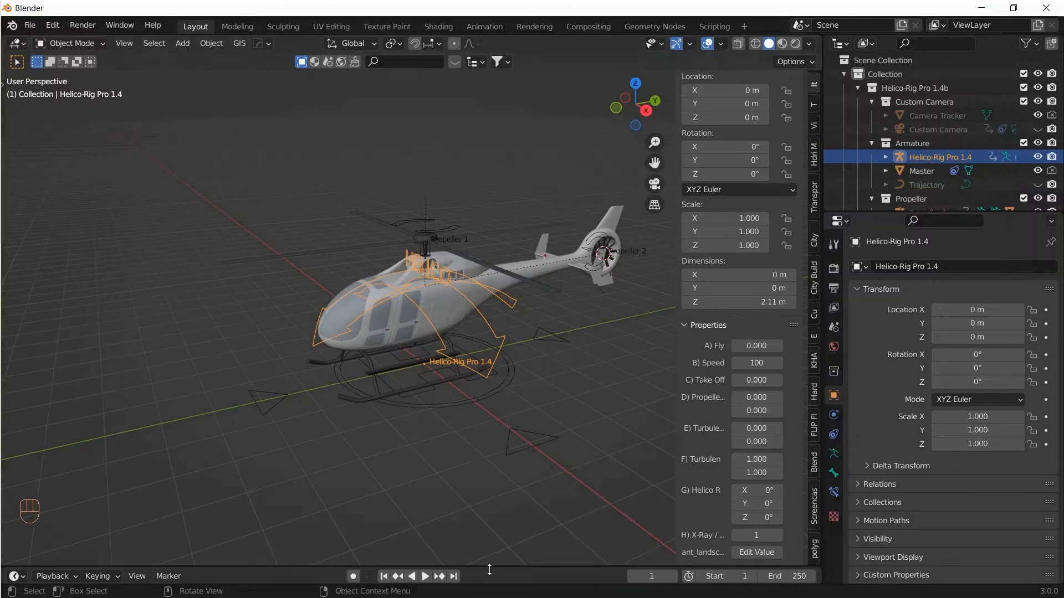
# Enlarge the timeline and set the scene's end frame to 1000000.
pyautogui.moveTo(484, 567); pyautogui.dragTo(481, 505)
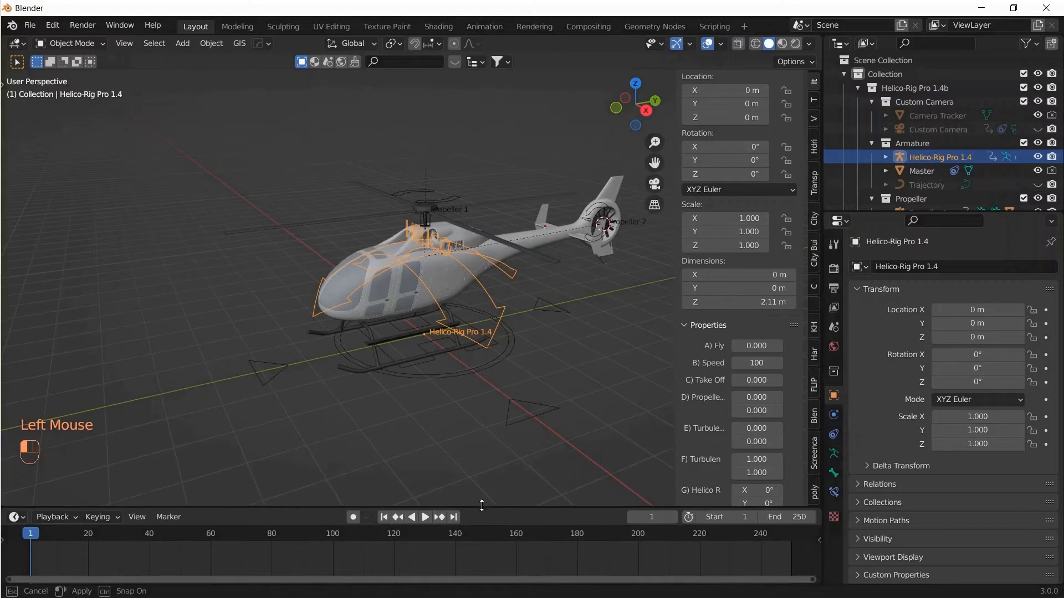
pyautogui.scroll(-6, 749, 310)
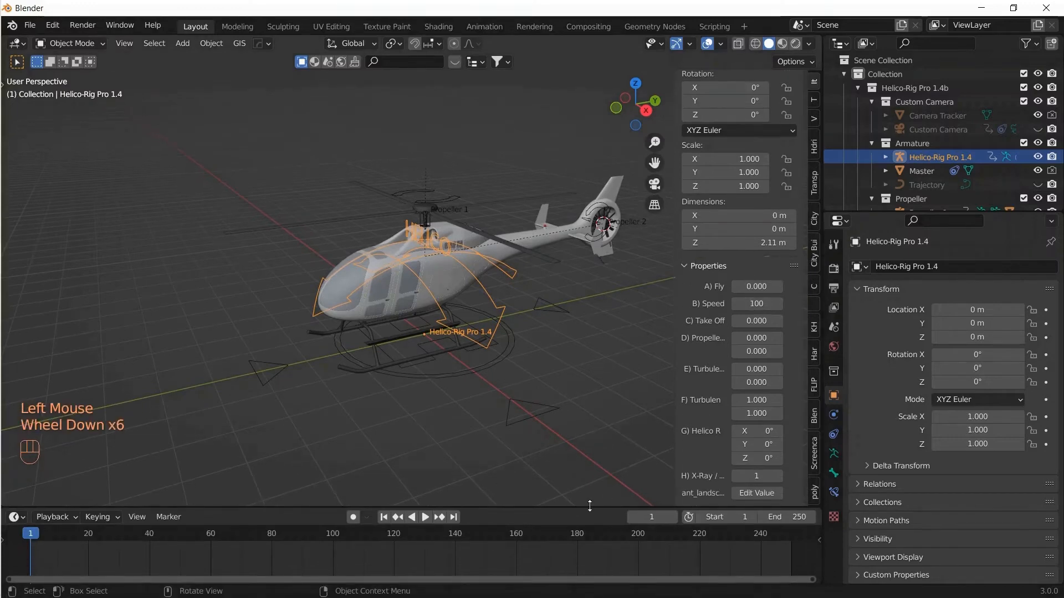
pyautogui.click(798, 516)
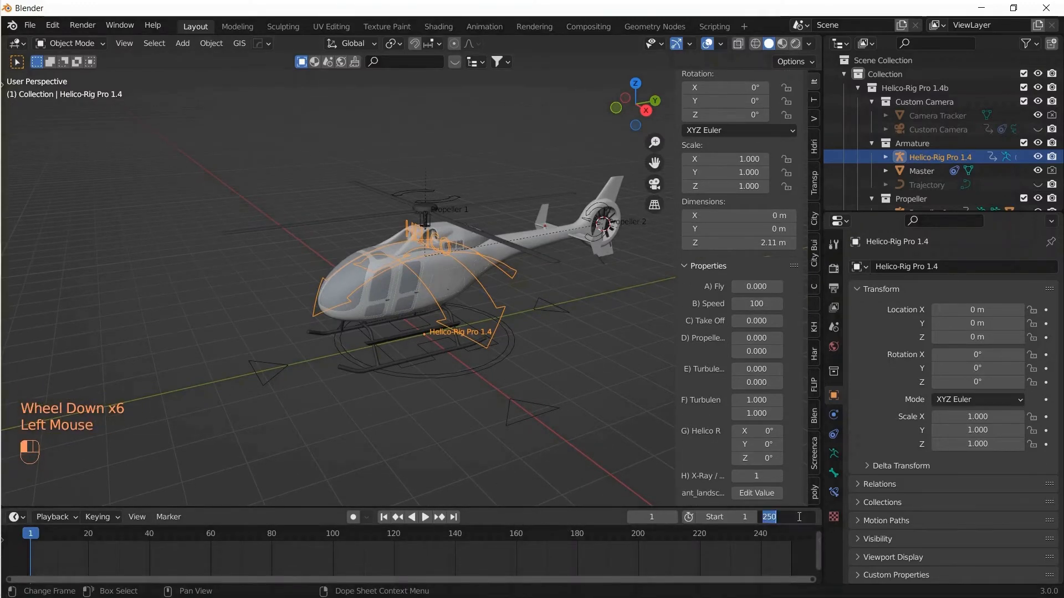
pyautogui.write('1000000')
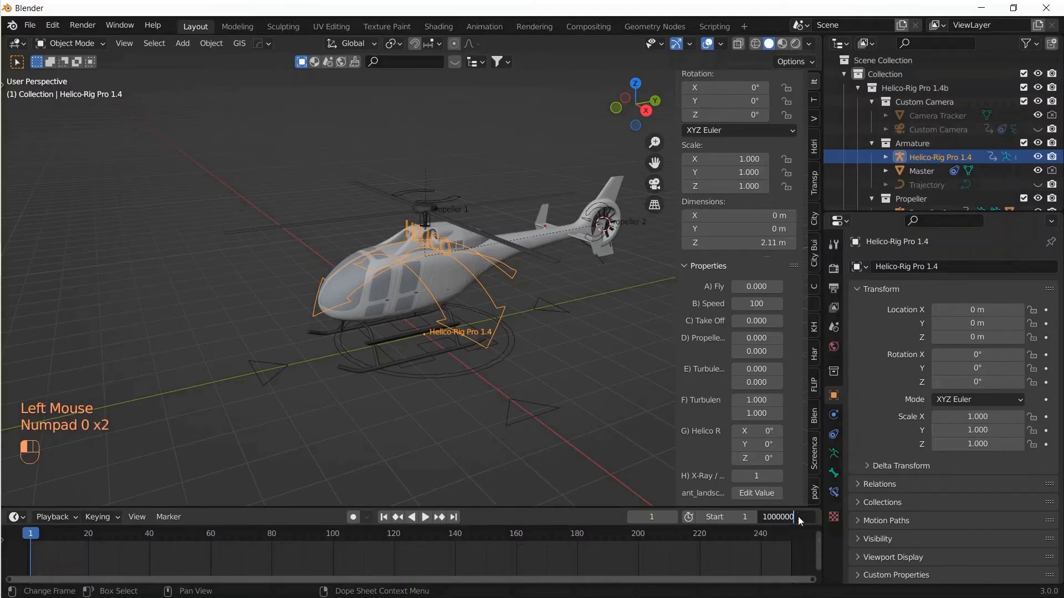
pyautogui.press('Return')
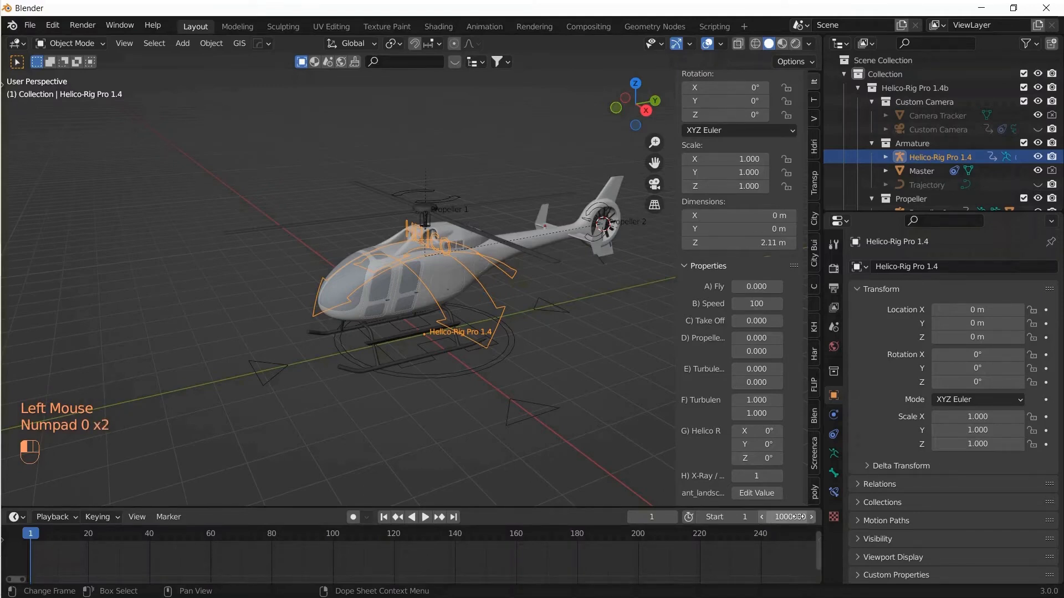
# Start the animation playback and widen the area with the rig's custom properties so their full labels can be read.
pyautogui.press('space')
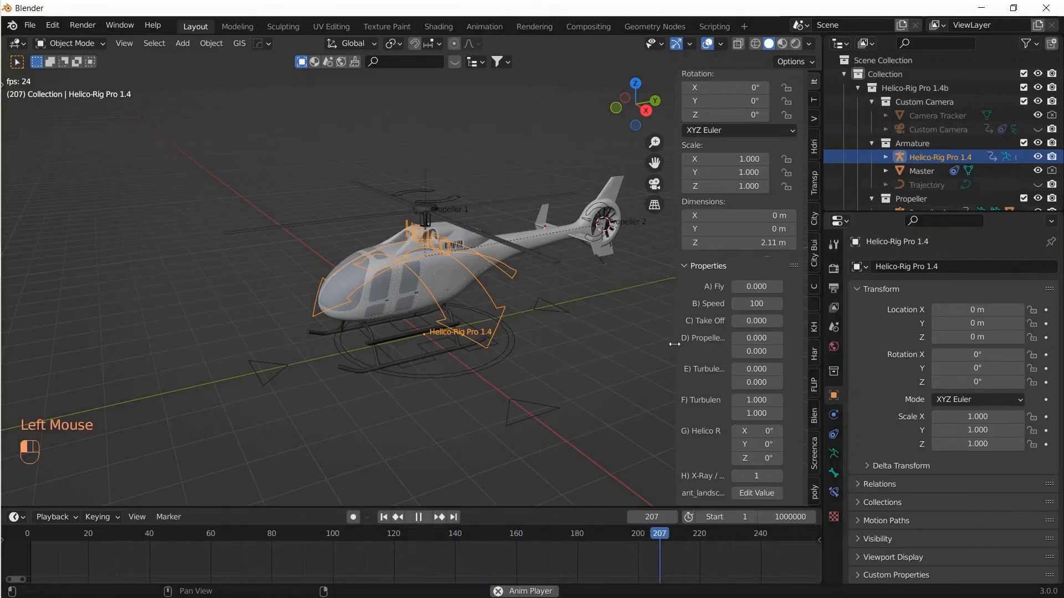
pyautogui.moveTo(674, 344); pyautogui.dragTo(584, 354)
pyautogui.keyDown('shift'); pyautogui.moveTo(468, 338); pyautogui.dragTo(359, 334, button='middle'); pyautogui.keyUp('shift')
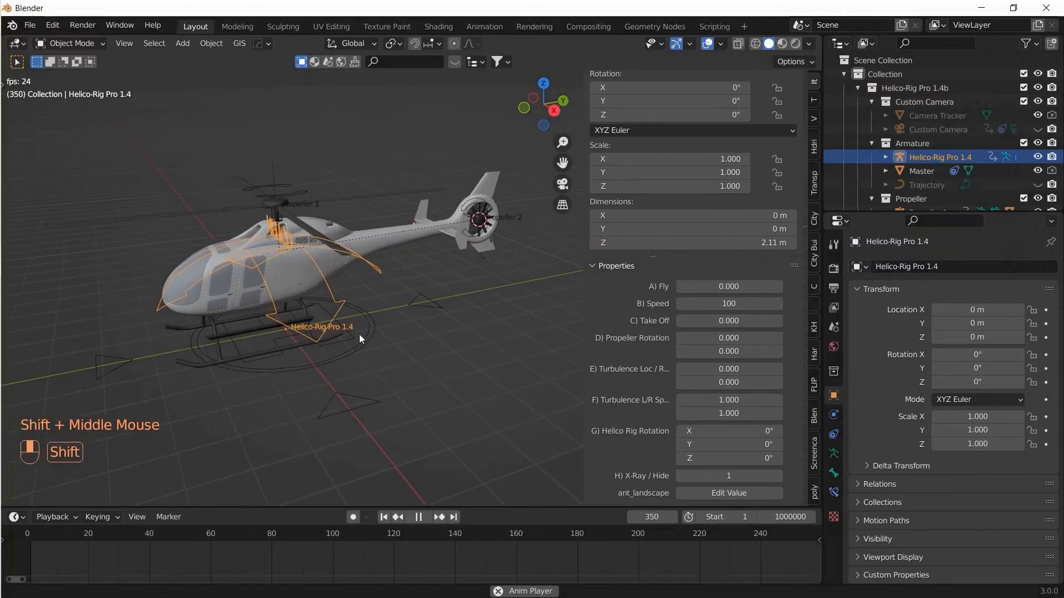
# Raise the rig's first Propeller Rotation value to 0.160 while the animation plays.
pyautogui.click(711, 337)
pyautogui.moveTo(711, 337); pyautogui.dragTo(731, 338)
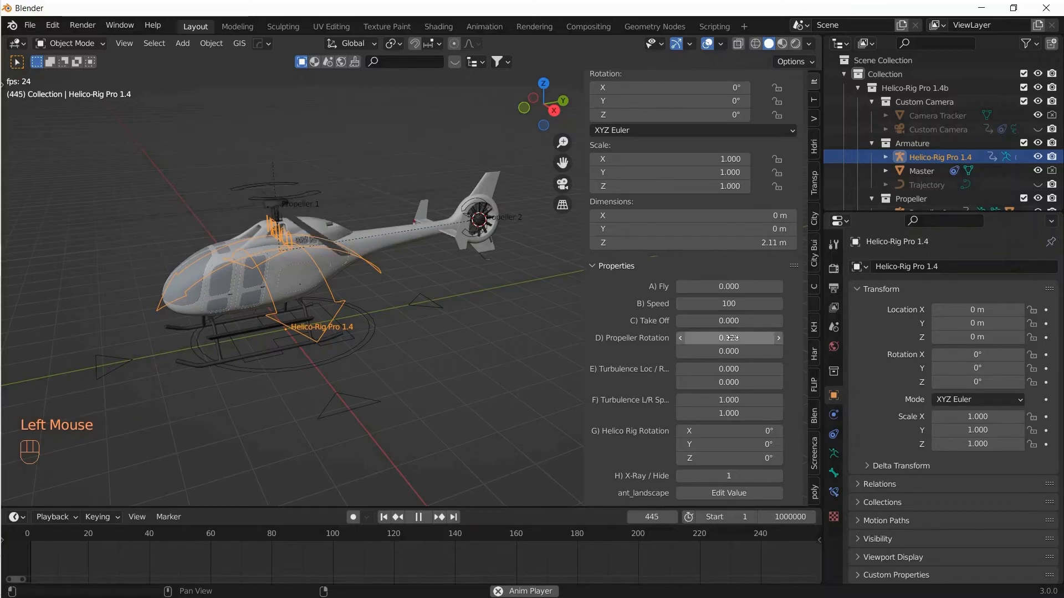
pyautogui.click(779, 337)
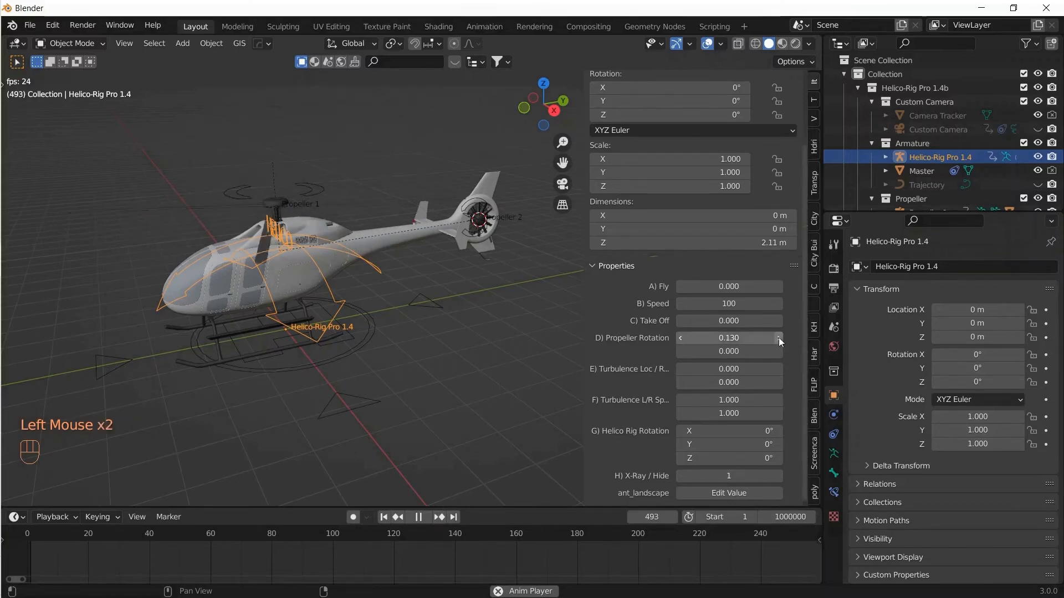
pyautogui.click(778, 338)
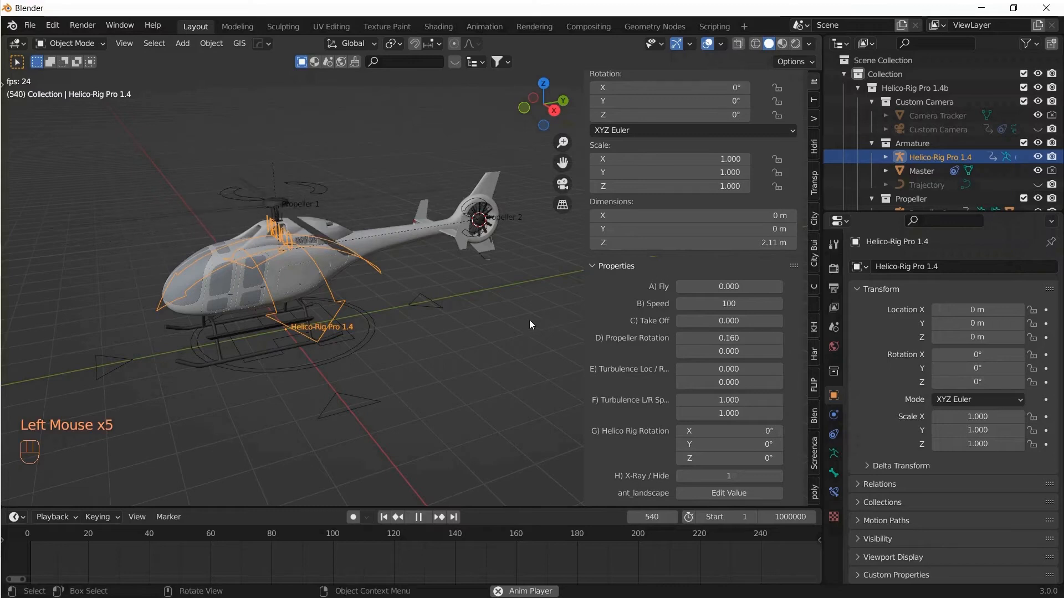
# Increase the first Propeller Rotation value gradually to 0.590 to speed up the main rotor during playback.
pyautogui.moveTo(516, 325); pyautogui.dragTo(500, 369, button='middle')
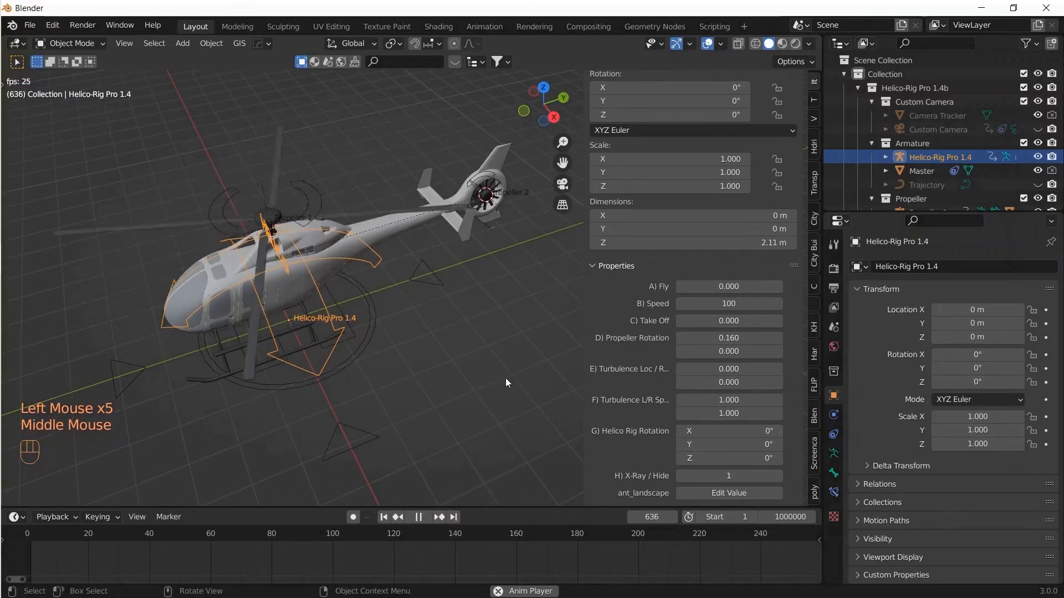
pyautogui.click(779, 338)
pyautogui.click(777, 335)
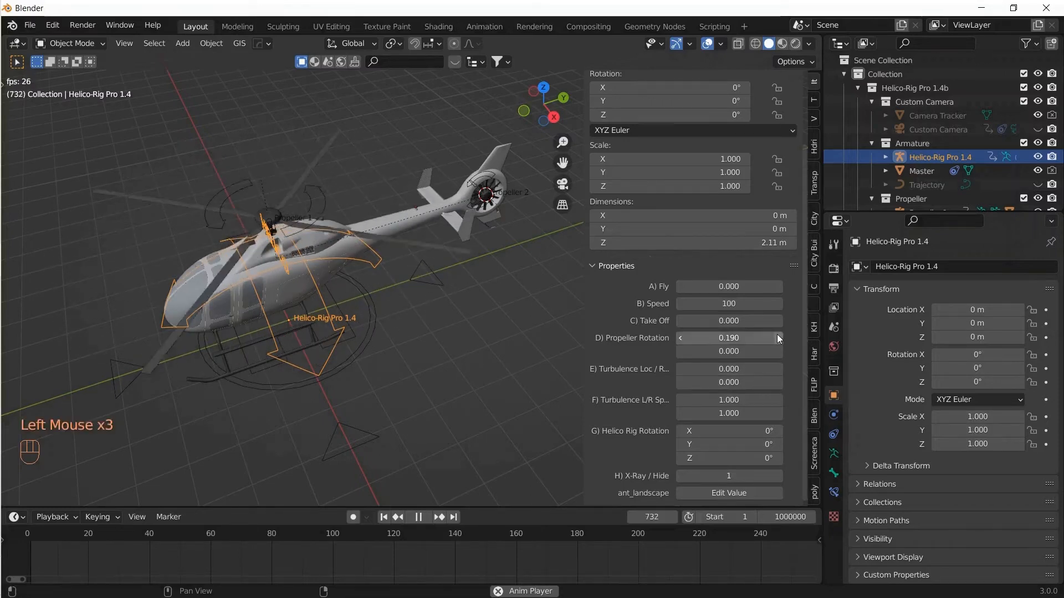
pyautogui.click(777, 336)
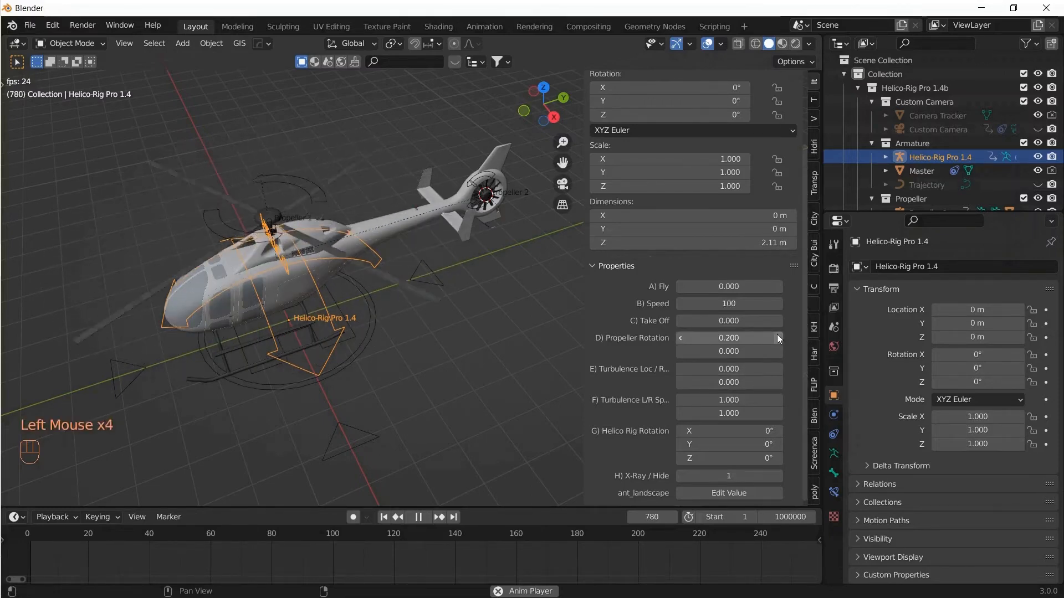
pyautogui.click(777, 334)
pyautogui.click(777, 334)
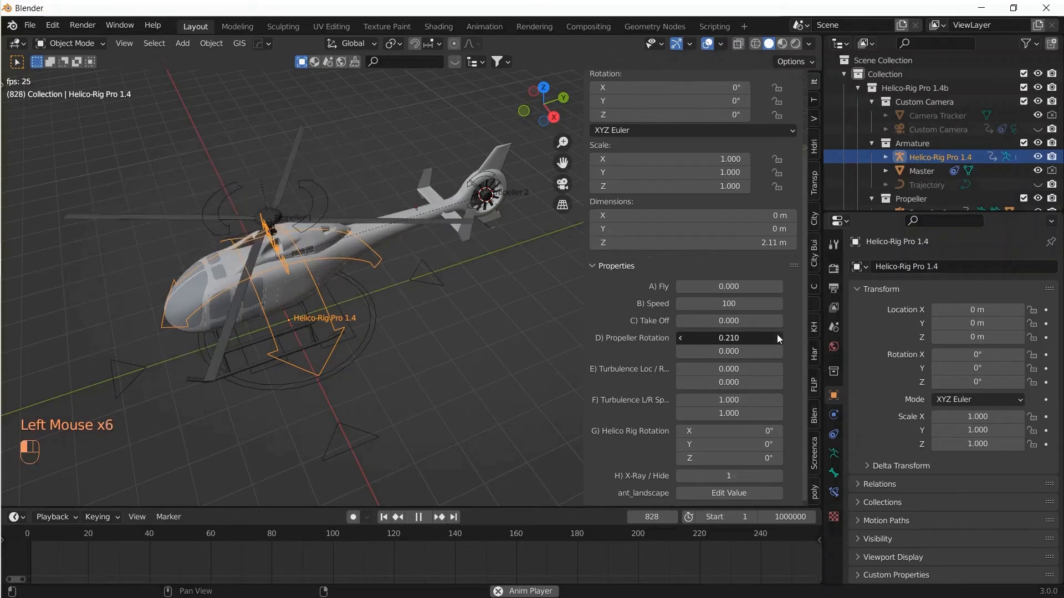
pyautogui.click(777, 334)
pyautogui.click(776, 334)
pyautogui.click(777, 334)
pyautogui.click(777, 334)
pyautogui.click(777, 334)
pyautogui.click(777, 334)
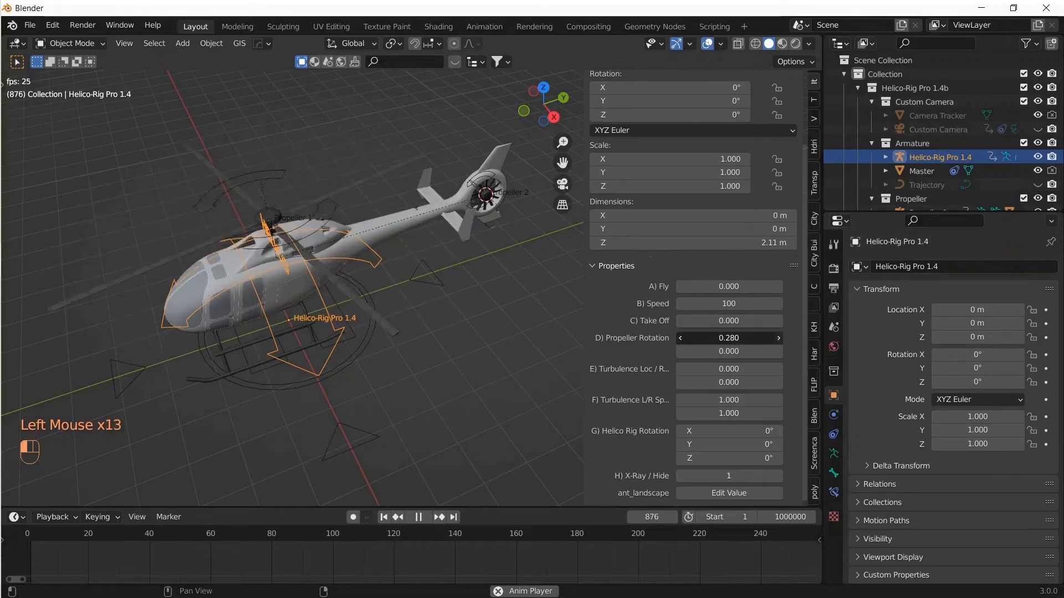
pyautogui.click(777, 337)
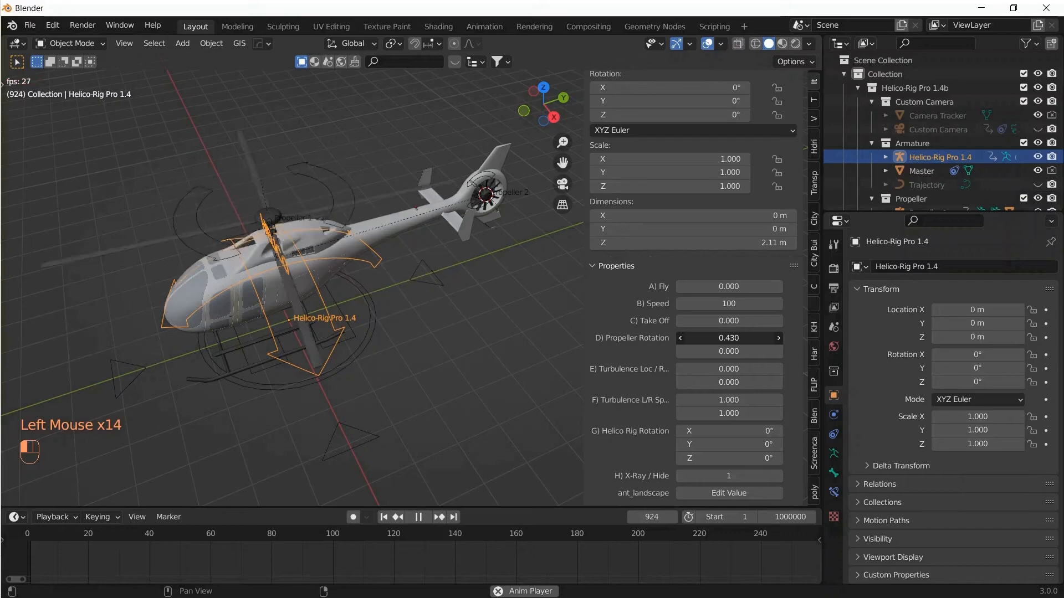
pyautogui.moveTo(713, 337); pyautogui.dragTo(714, 339)
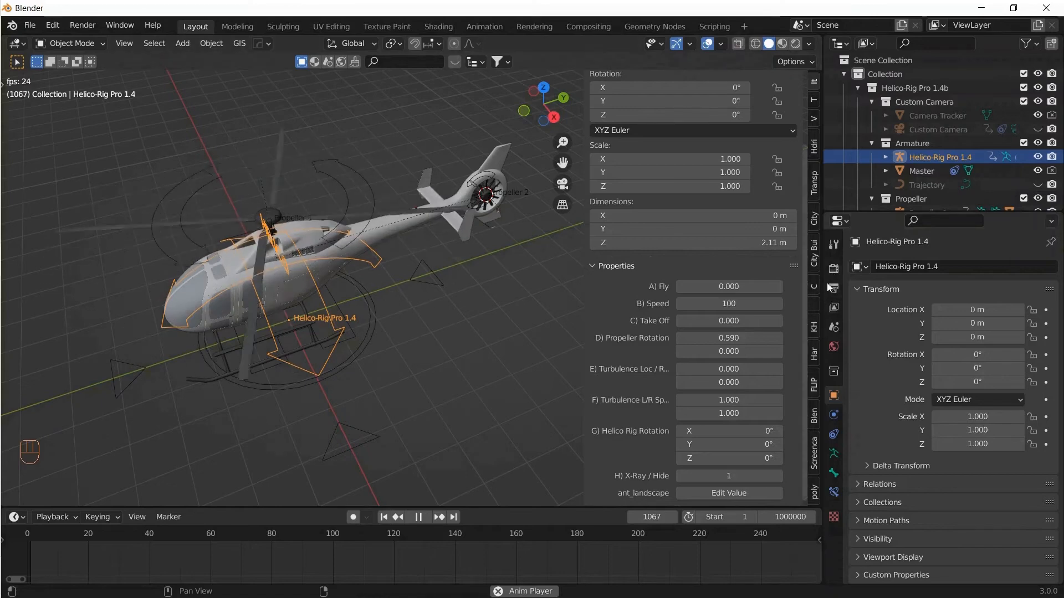
# Set both of the rig's Propeller Rotation values to 0.800 while the animation plays.
pyautogui.click(728, 338)
pyautogui.press('Return')
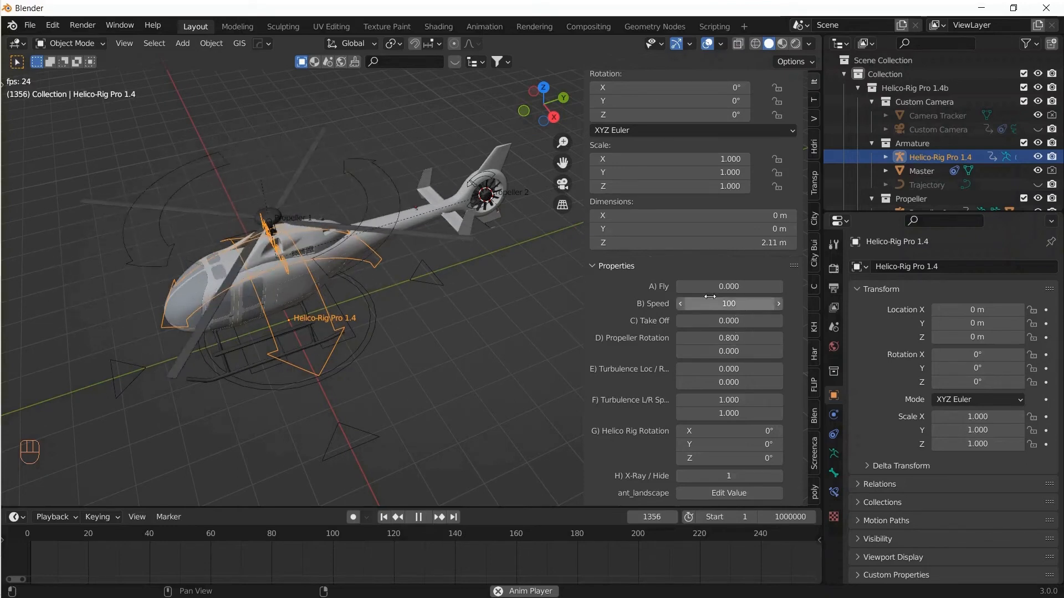
pyautogui.moveTo(513, 306); pyautogui.dragTo(496, 249, button='middle')
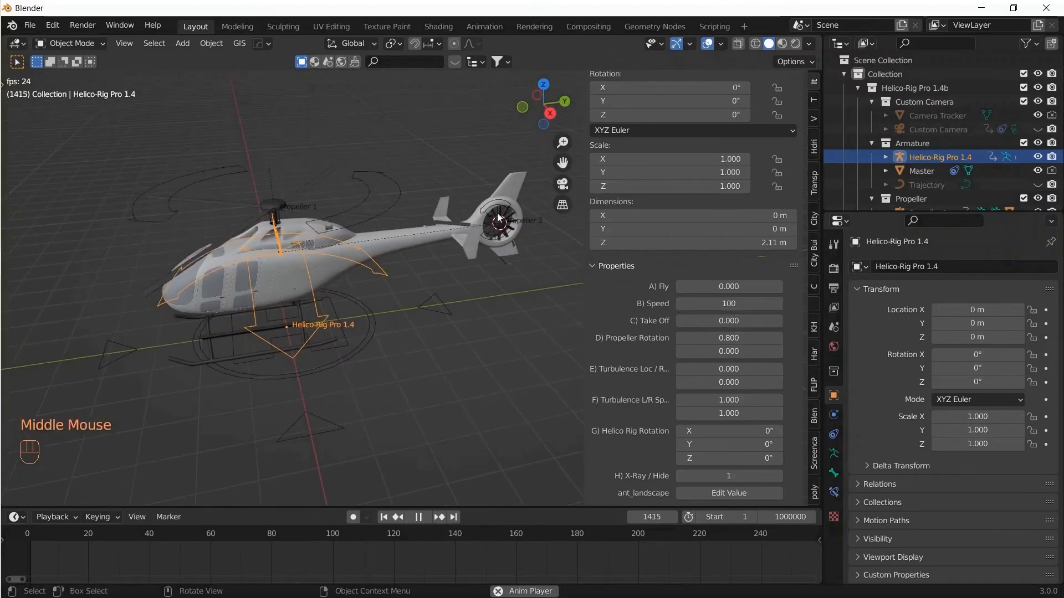
pyautogui.click(716, 351)
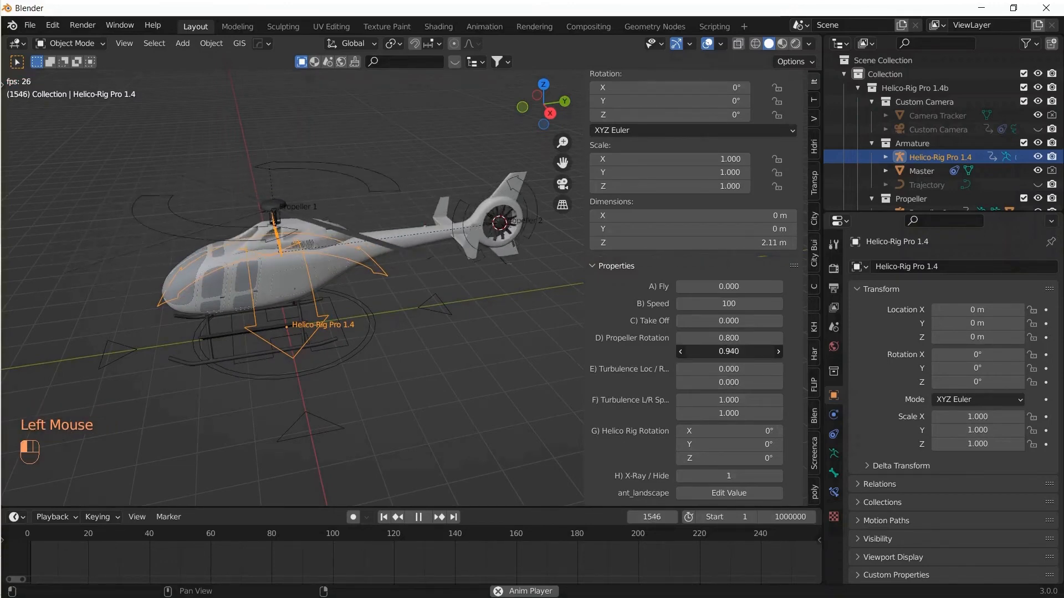
pyautogui.moveTo(716, 351); pyautogui.dragTo(712, 351)
pyautogui.doubleClick(731, 351)
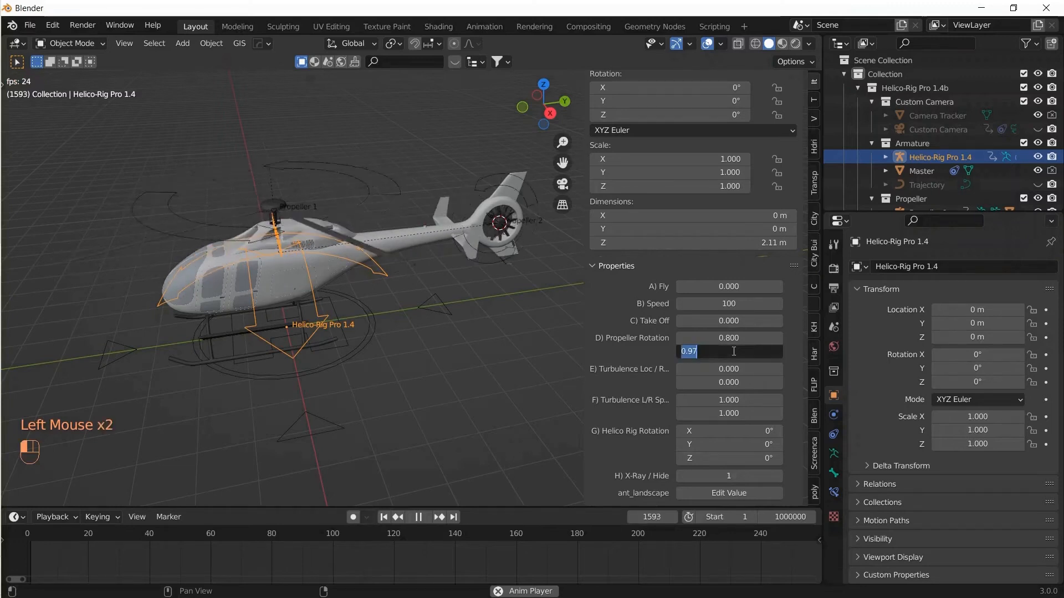
pyautogui.press('Return')
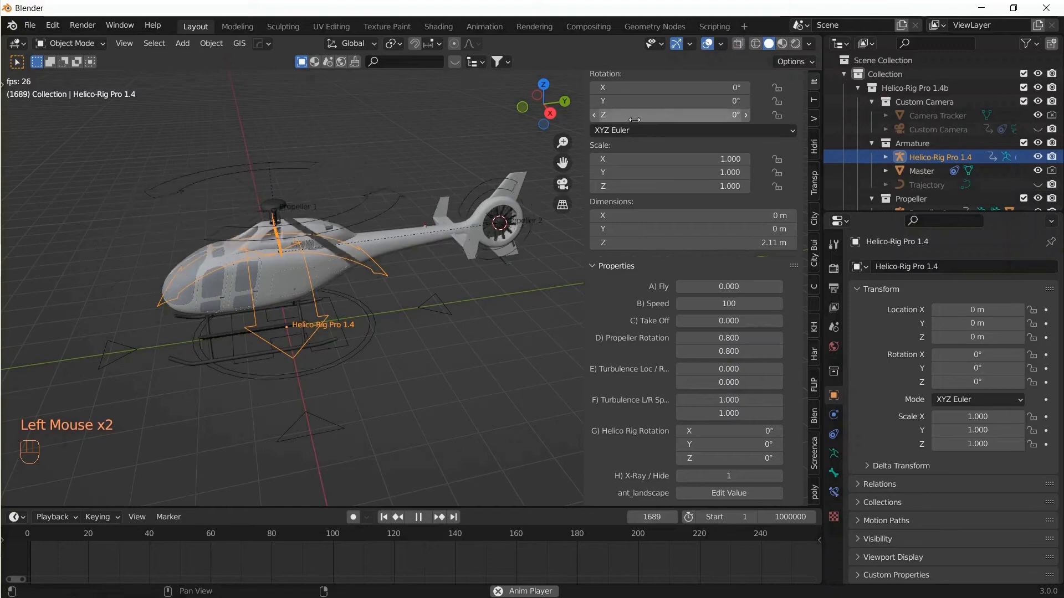
# Temporarily hide the viewport overlays to inspect both spinning rotors, and turn the overlays back on.
pyautogui.click(708, 44)
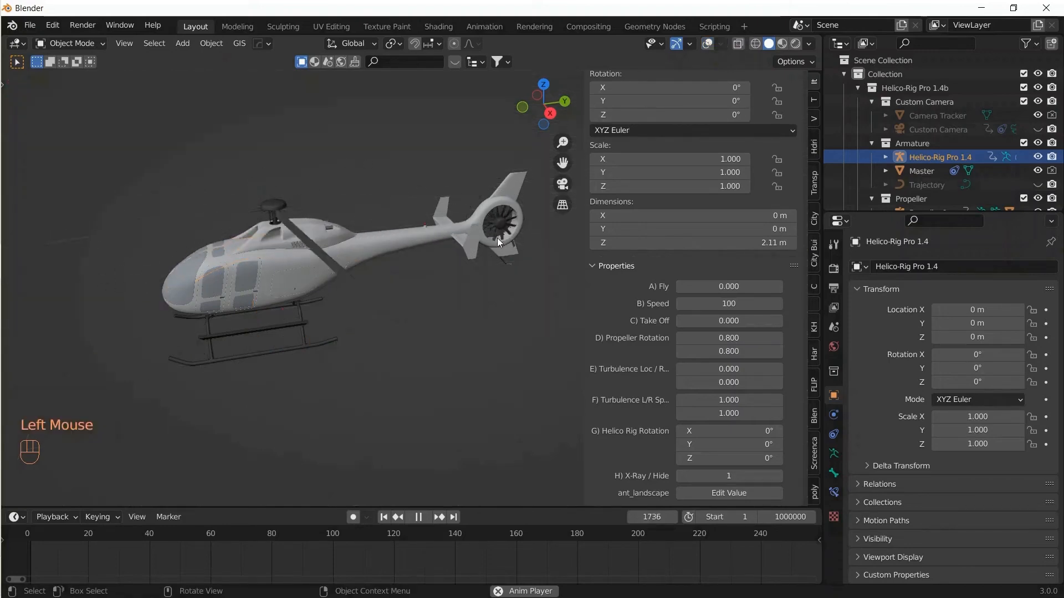
pyautogui.moveTo(418, 326); pyautogui.dragTo(413, 362, button='middle')
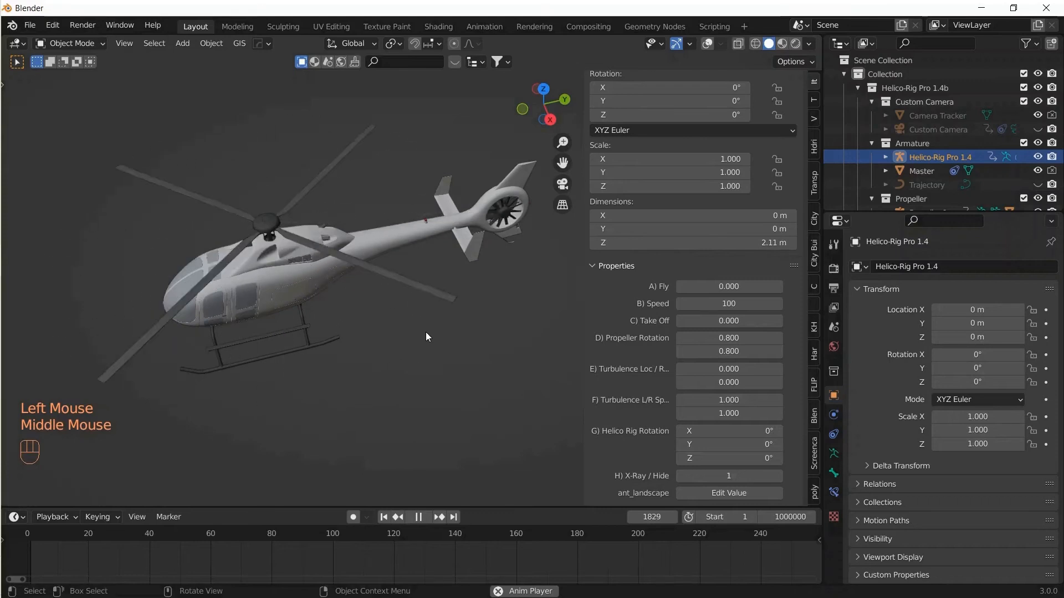
pyautogui.click(710, 44)
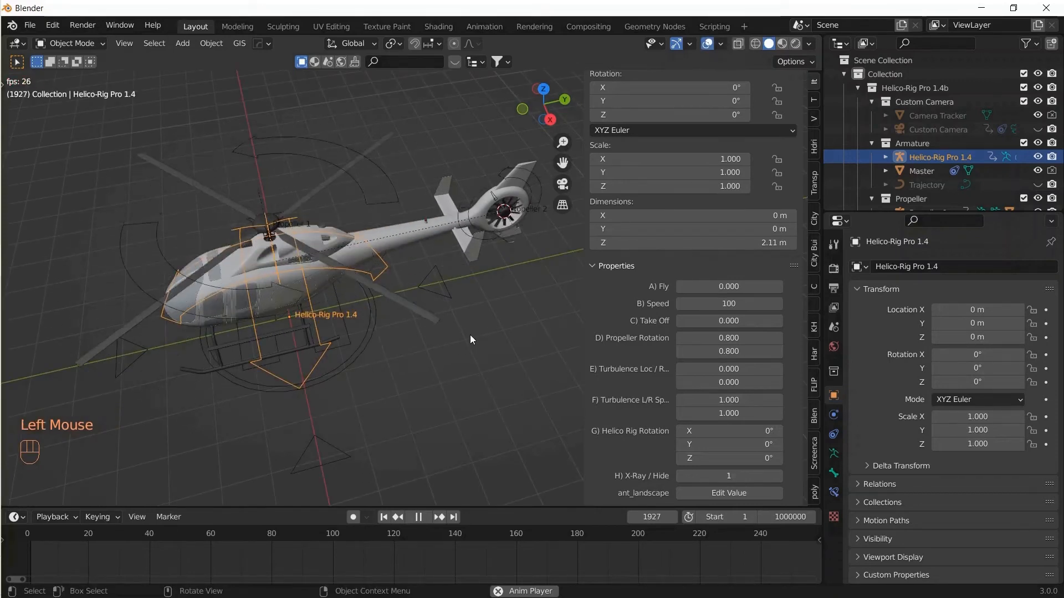
# Raise the first Turbulence Loc / Rot value through 0.060 to 0.320 to test how strongly the helicopter sways.
pyautogui.click(715, 369)
pyautogui.moveTo(714, 369); pyautogui.dragTo(731, 369)
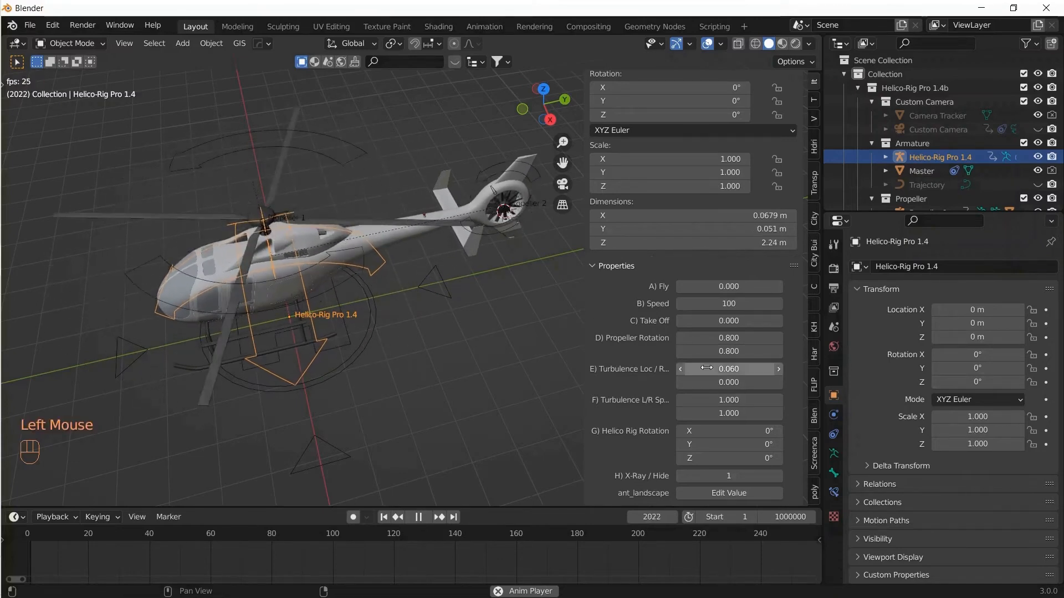
pyautogui.moveTo(391, 417); pyautogui.dragTo(401, 357, button='middle')
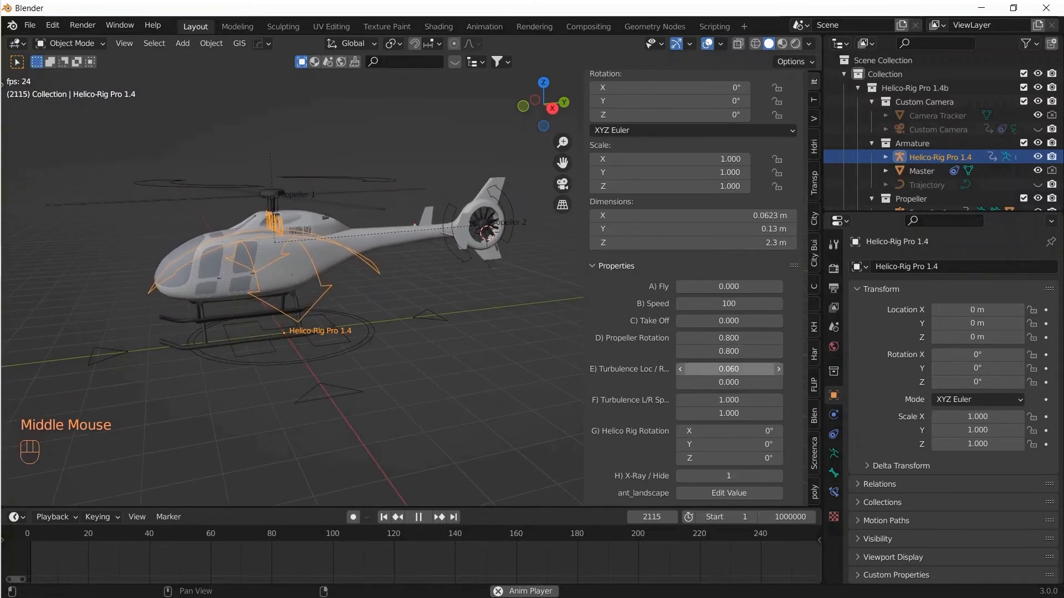
pyautogui.moveTo(770, 368); pyautogui.dragTo(847, 368)
pyautogui.moveTo(322, 291)
pyautogui.mouseDown(button='middle')
pyautogui.moveTo(311, 289)
pyautogui.moveTo(332, 298)
pyautogui.mouseUp(button='middle')
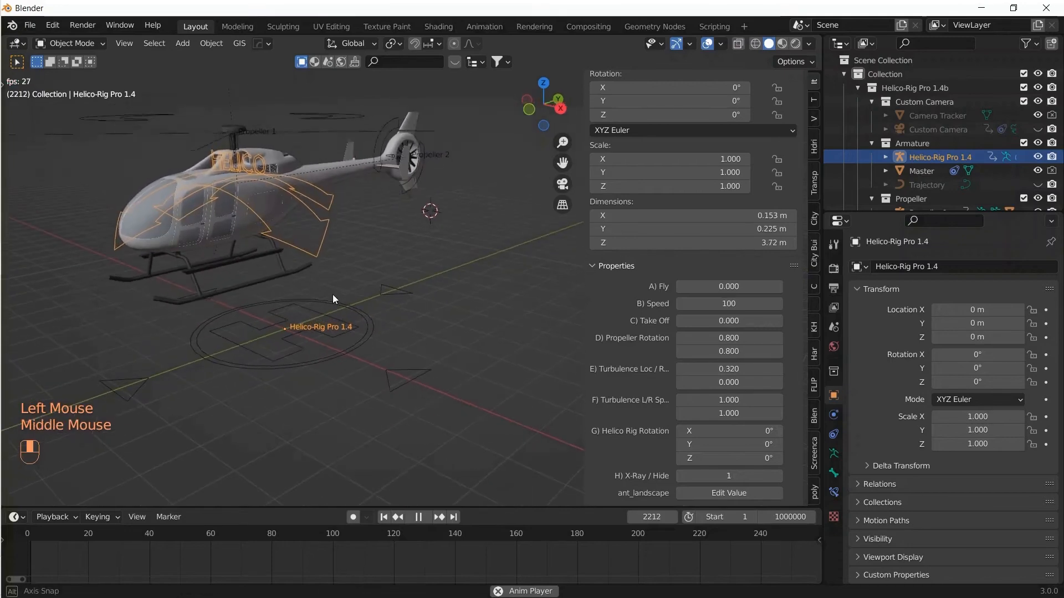
pyautogui.scroll(-2, 333, 300)
pyautogui.scroll(2, 323, 306)
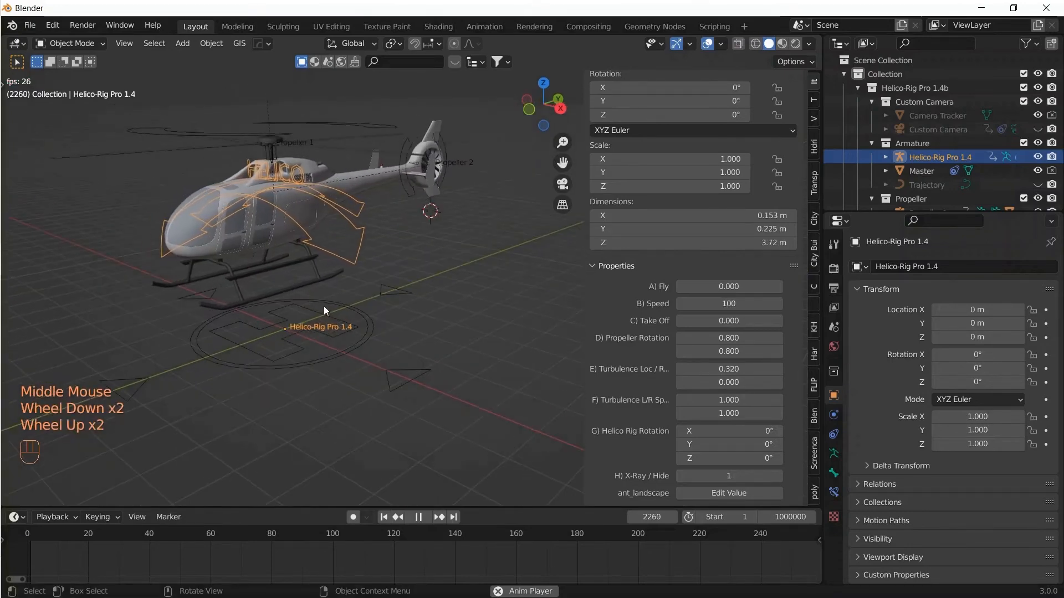
# Set the first Turbulence Loc / Rot value to 0.200.
pyautogui.click(729, 369)
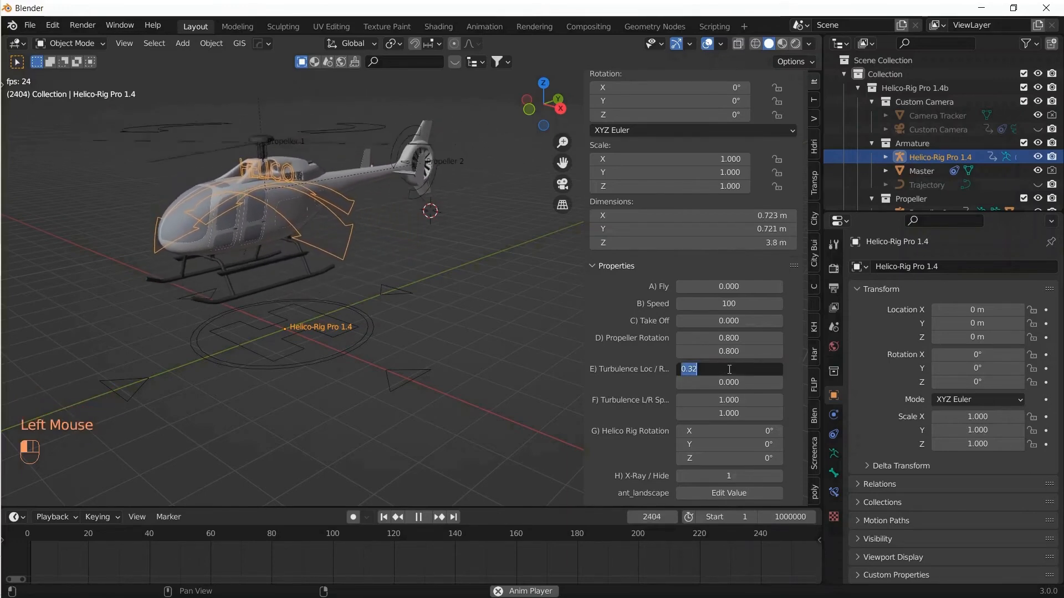
pyautogui.press('BackSpace')
pyautogui.write('0.25')
pyautogui.press('Return')
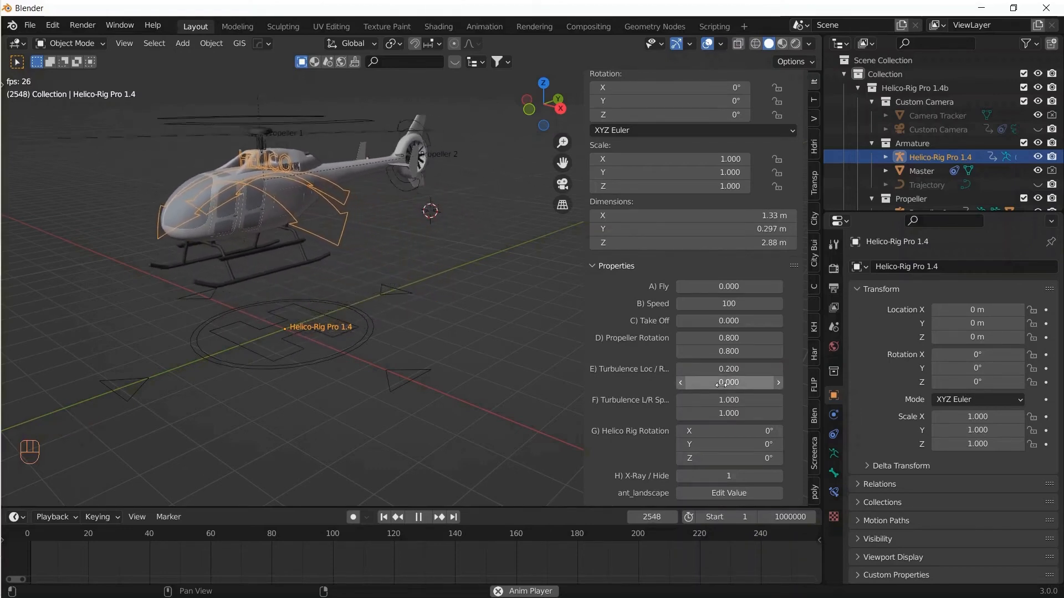
# Try 0.170 as the second Turbulence Loc / Rot value and reduce it to 0.010.
pyautogui.click(720, 383)
pyautogui.moveTo(720, 384); pyautogui.dragTo(742, 383)
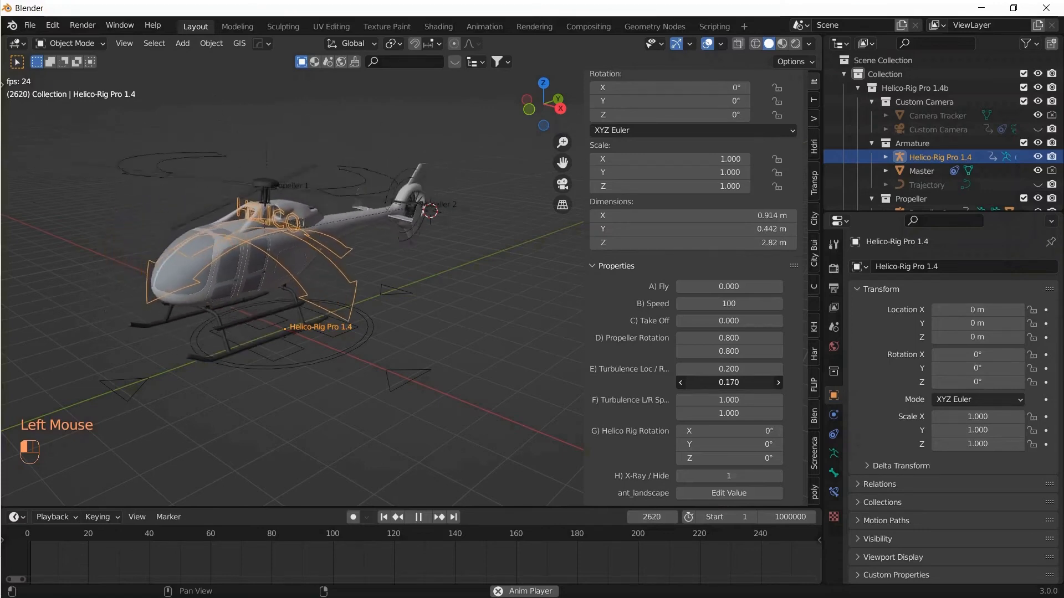
pyautogui.click(729, 383)
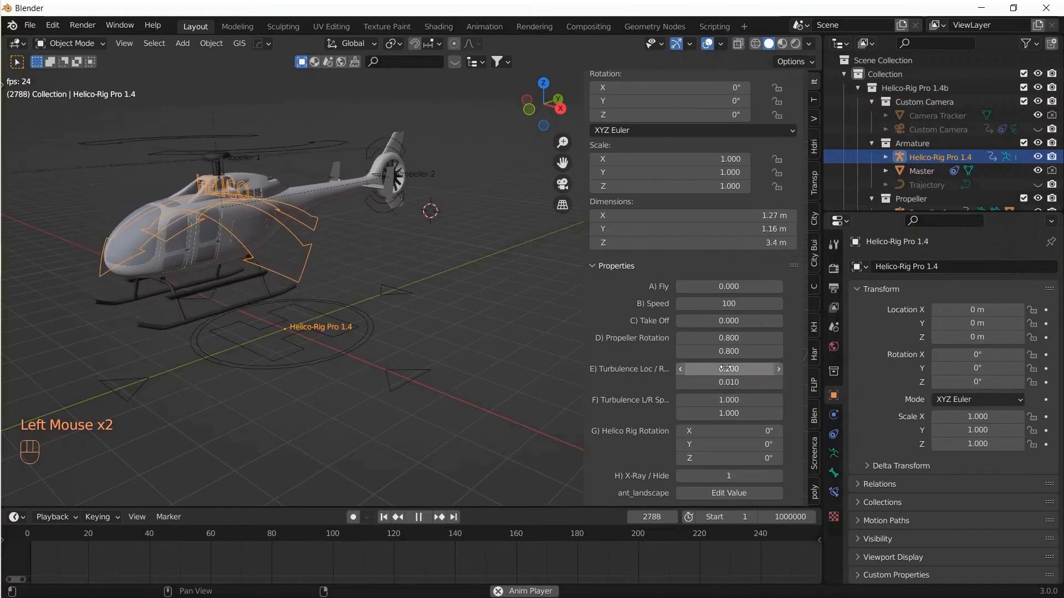
# Try 0.1 as the first Turbulence Loc / Rot value and set it back to 0.2.
pyautogui.click(726, 368)
pyautogui.write('.1')
pyautogui.press('Return')
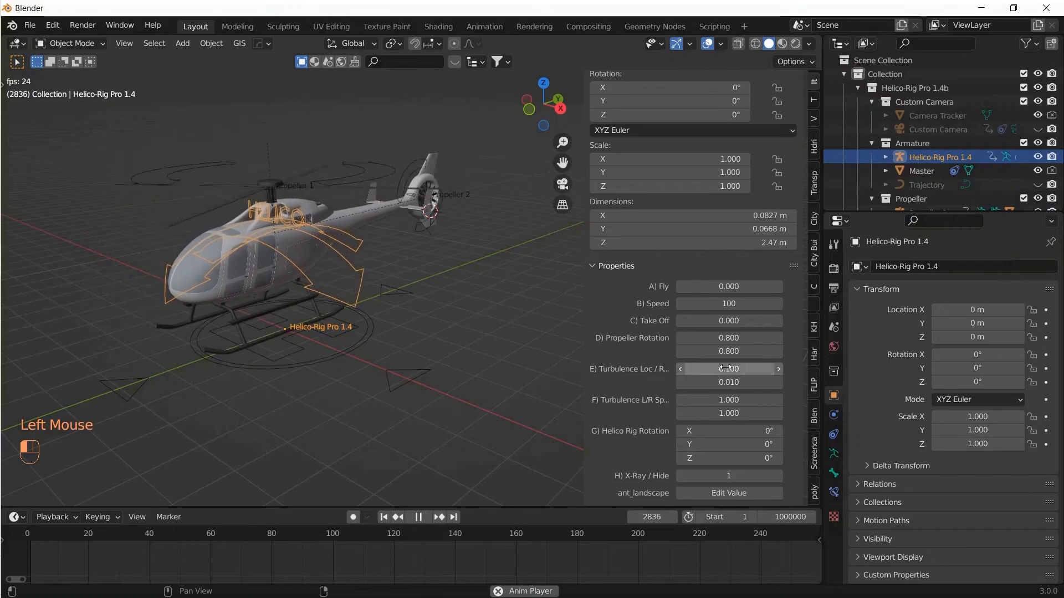
pyautogui.doubleClick(726, 369)
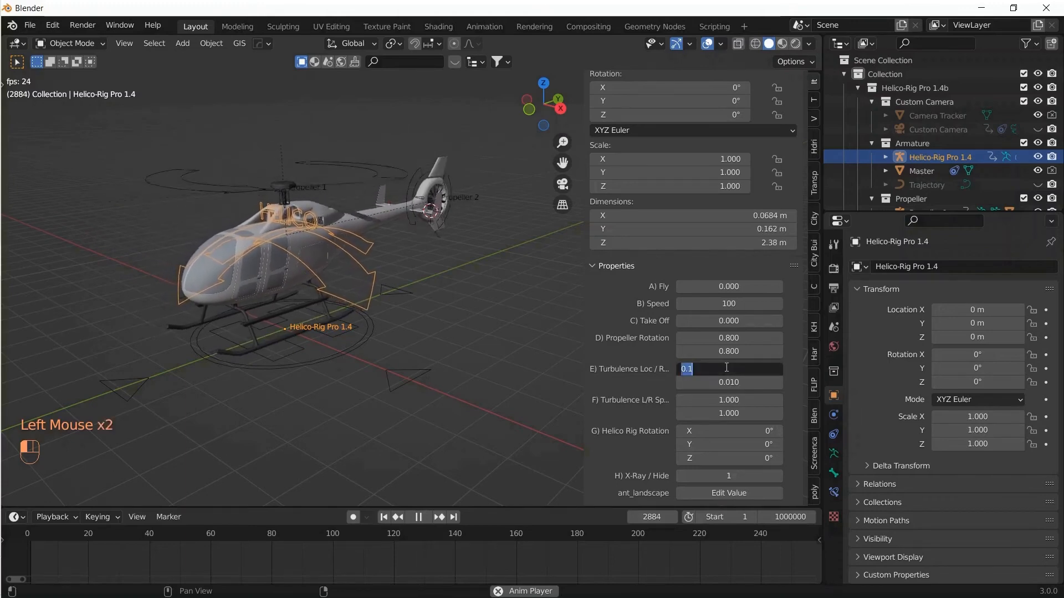
pyautogui.write('.2')
pyautogui.press('Return')
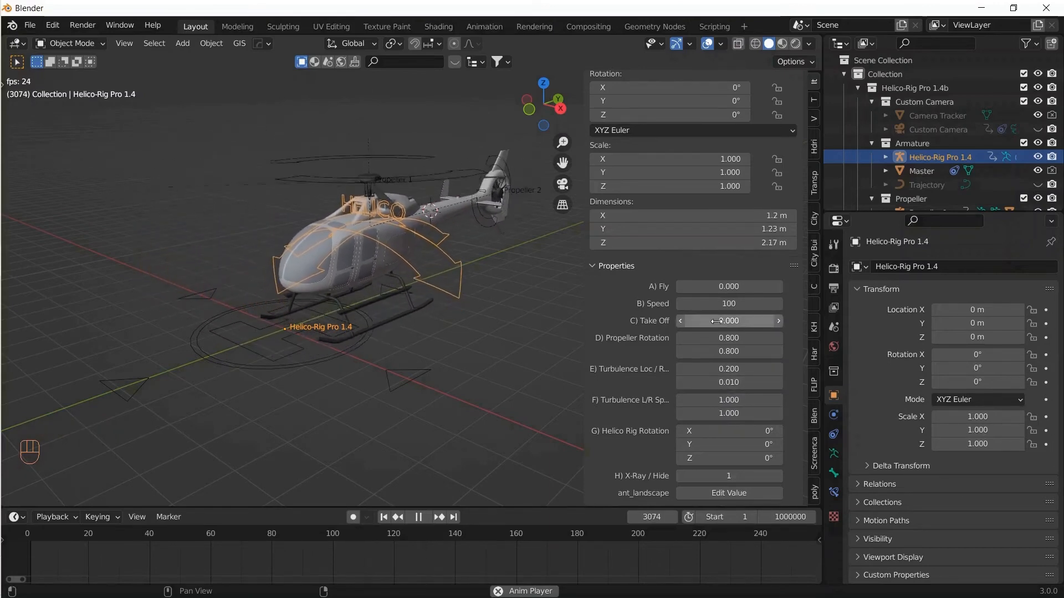
# Raise the rig's Take Off value through 0.110 to 0.120 to lift the helicopter off its landing marker.
pyautogui.moveTo(716, 321); pyautogui.dragTo(742, 322)
pyautogui.keyDown('shift'); pyautogui.scroll(1, 284, 228); pyautogui.keyUp('shift')
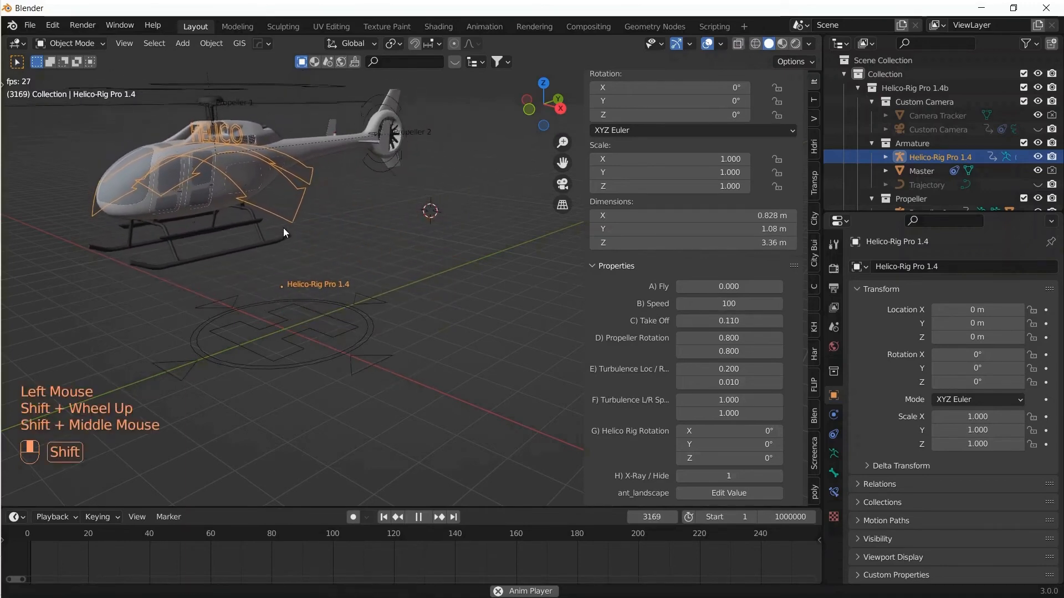
pyautogui.keyDown('shift'); pyautogui.moveTo(284, 228); pyautogui.dragTo(337, 277, button='middle'); pyautogui.keyUp('shift')
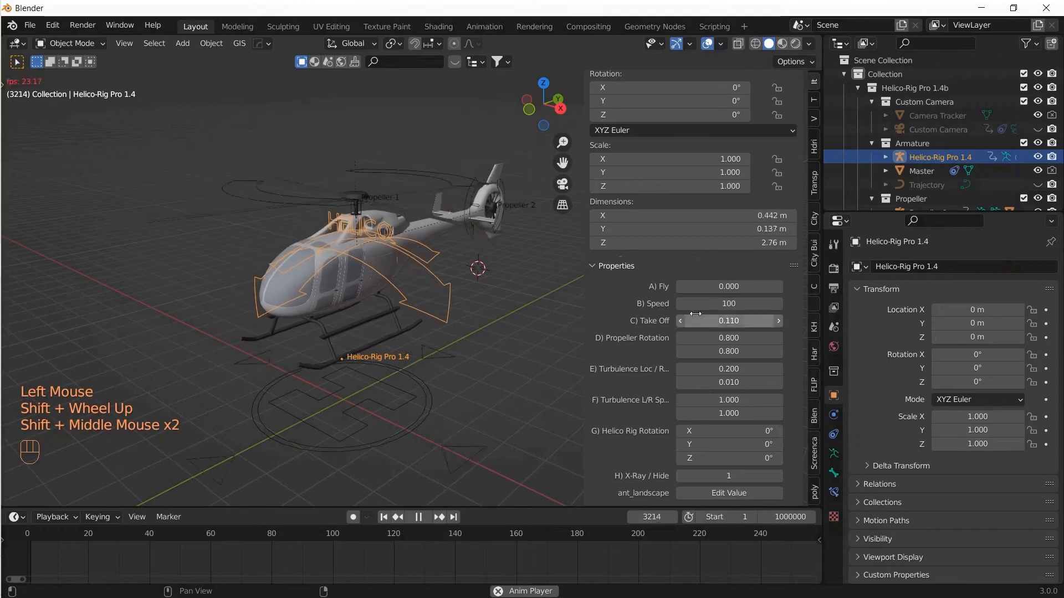
pyautogui.moveTo(721, 321)
pyautogui.mouseDown()
pyautogui.moveTo(780, 321)
pyautogui.moveTo(722, 321)
pyautogui.mouseUp()
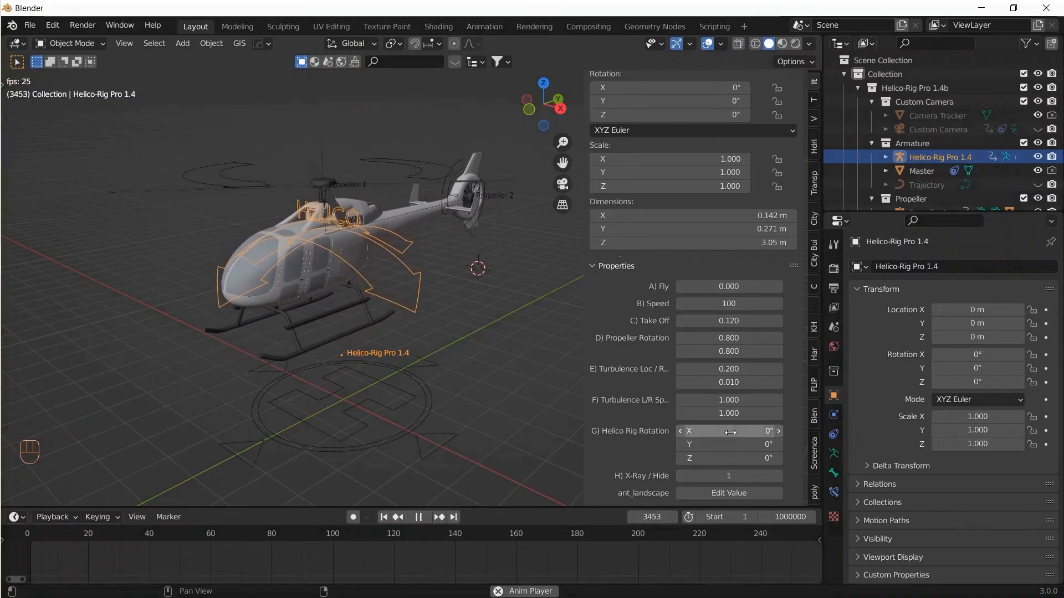
# Test the Helico Rig Rotation about X at around -8° and reset it to 0°.
pyautogui.moveTo(730, 432); pyautogui.dragTo(730, 433)
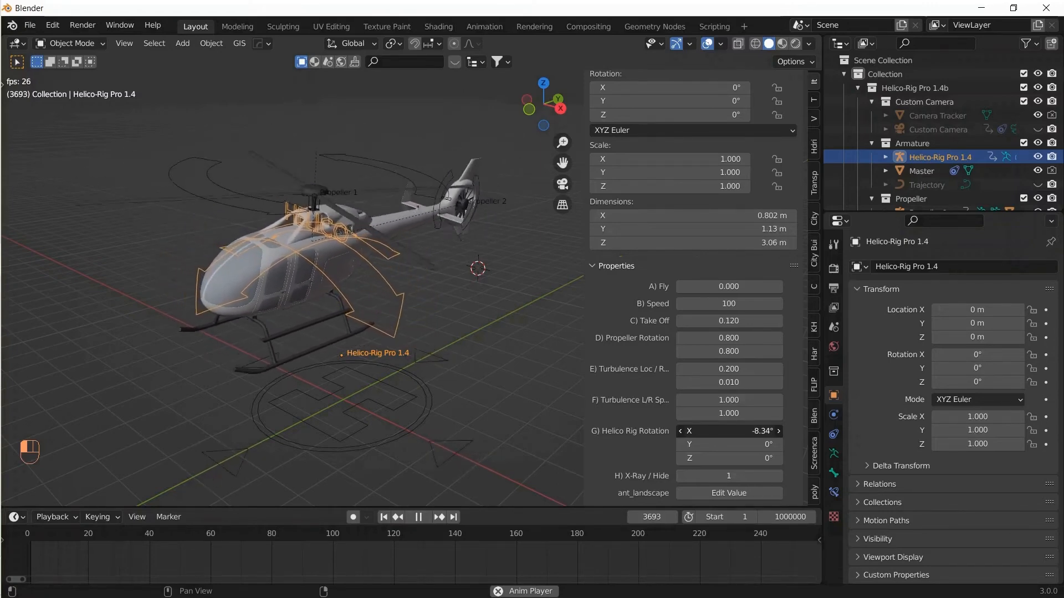
pyautogui.click(754, 431)
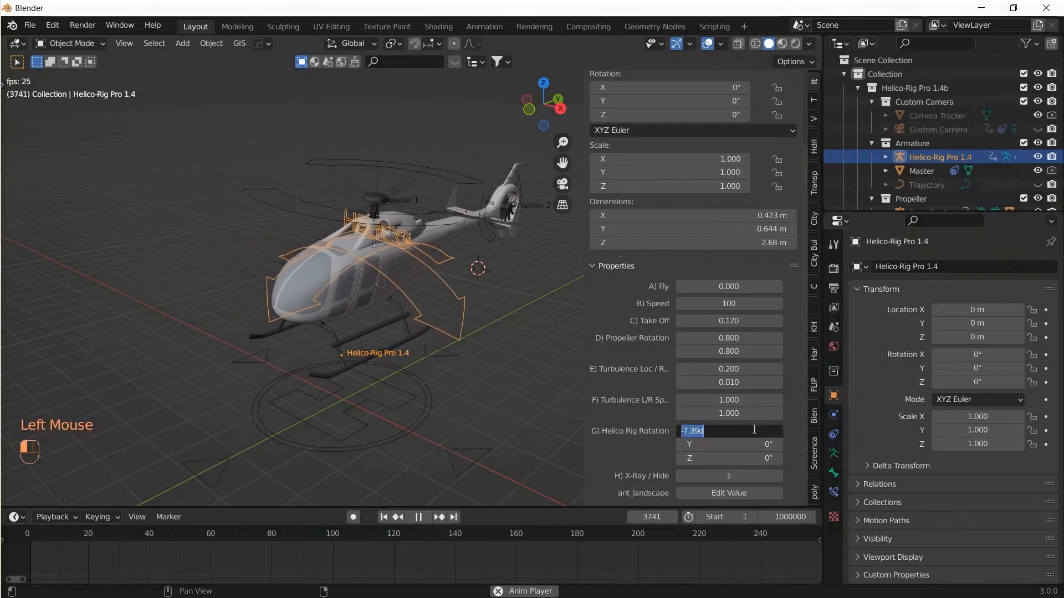
pyautogui.press('Return')
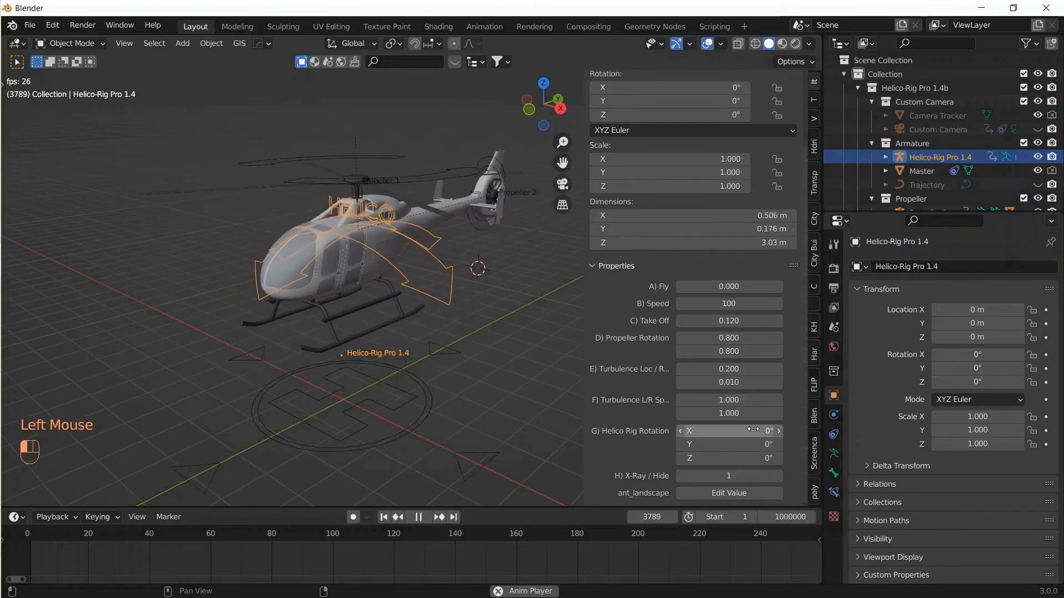
# Test the Helico Rig Rotation about Y at around -12° and reset it to 0°.
pyautogui.moveTo(692, 444); pyautogui.dragTo(699, 443)
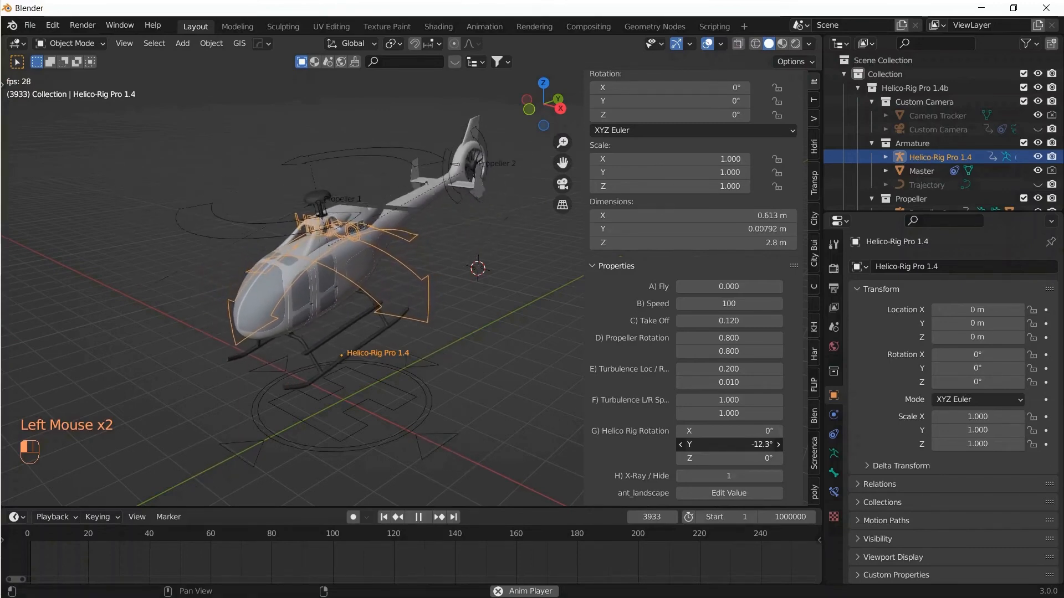
pyautogui.moveTo(692, 444); pyautogui.dragTo(697, 443)
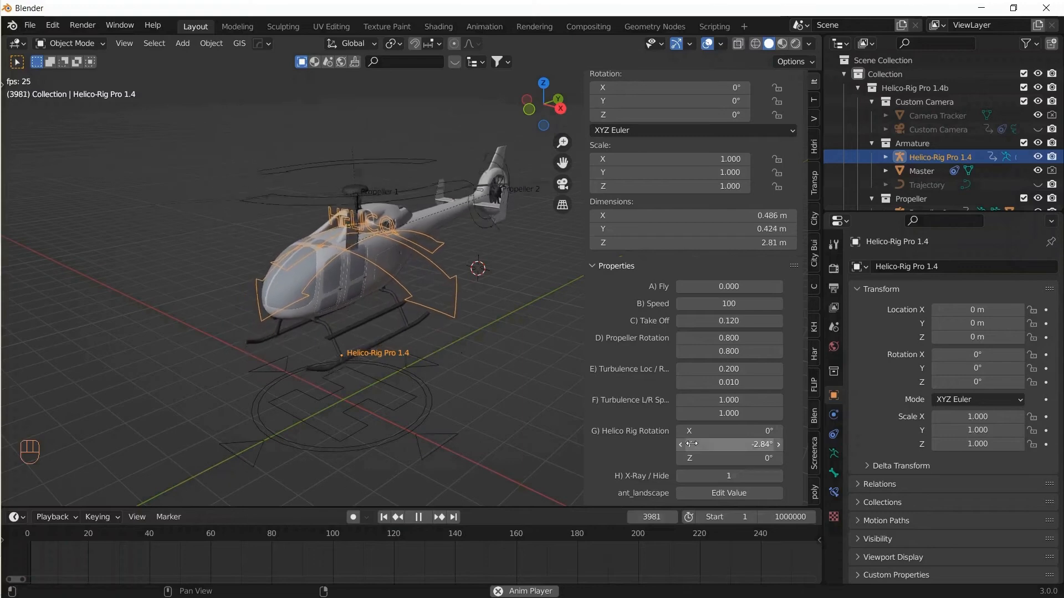
pyautogui.click(759, 445)
pyautogui.write('0')
pyautogui.press('Return')
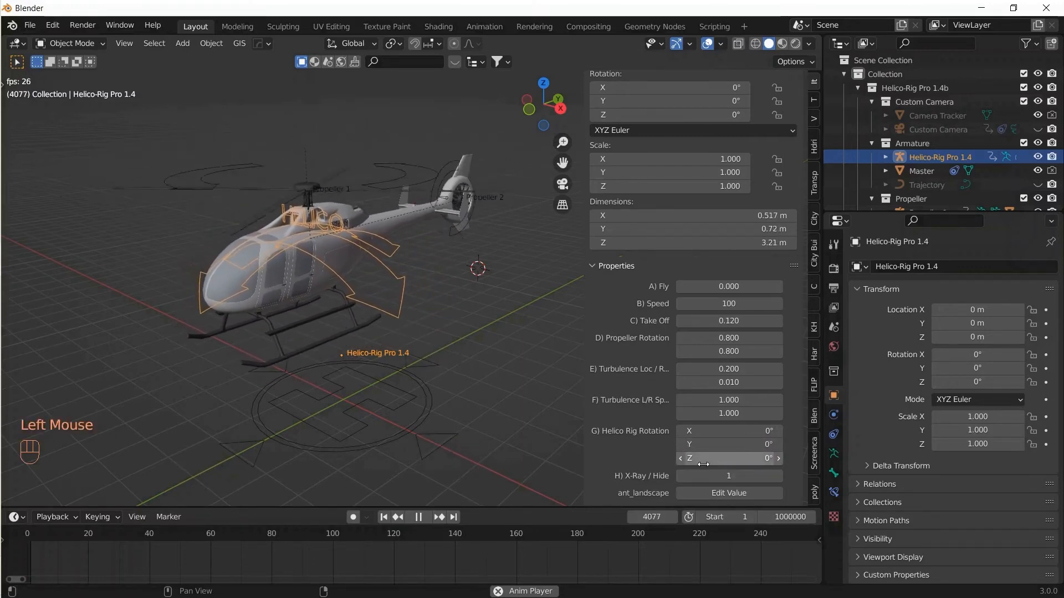
# Test the Helico Rig Rotation about Z at around -12° and reset it to 0°.
pyautogui.moveTo(705, 459); pyautogui.dragTo(704, 458)
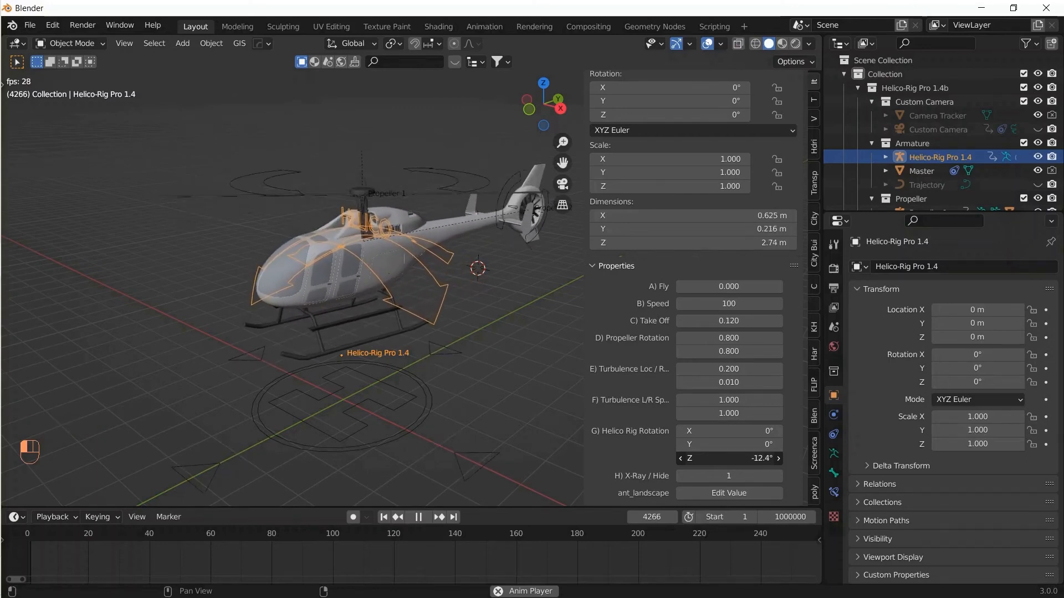
pyautogui.moveTo(704, 459); pyautogui.dragTo(704, 459)
pyautogui.click(704, 458)
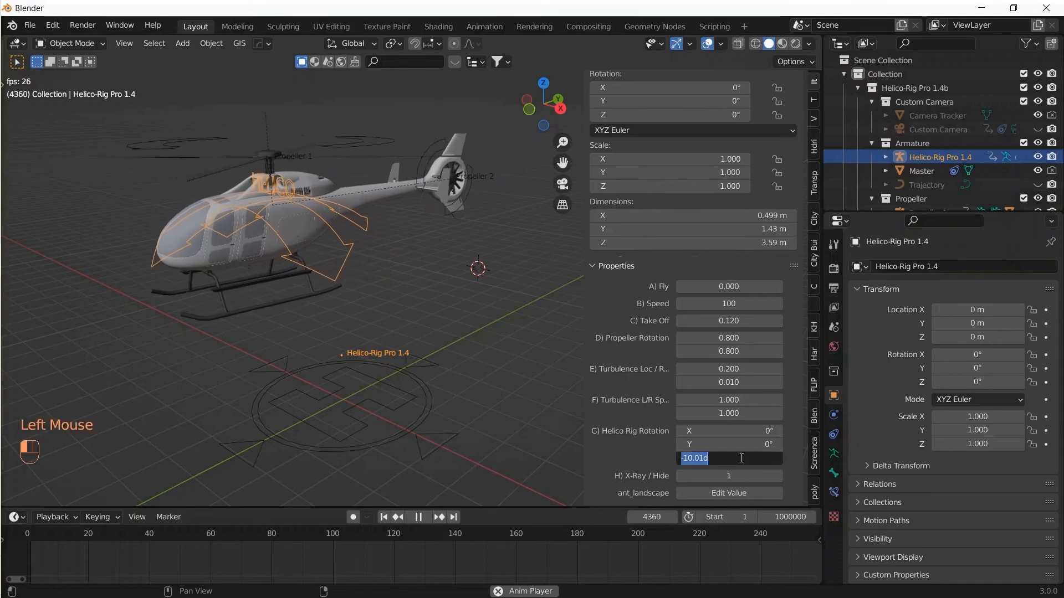
pyautogui.write('0')
pyautogui.press('Return')
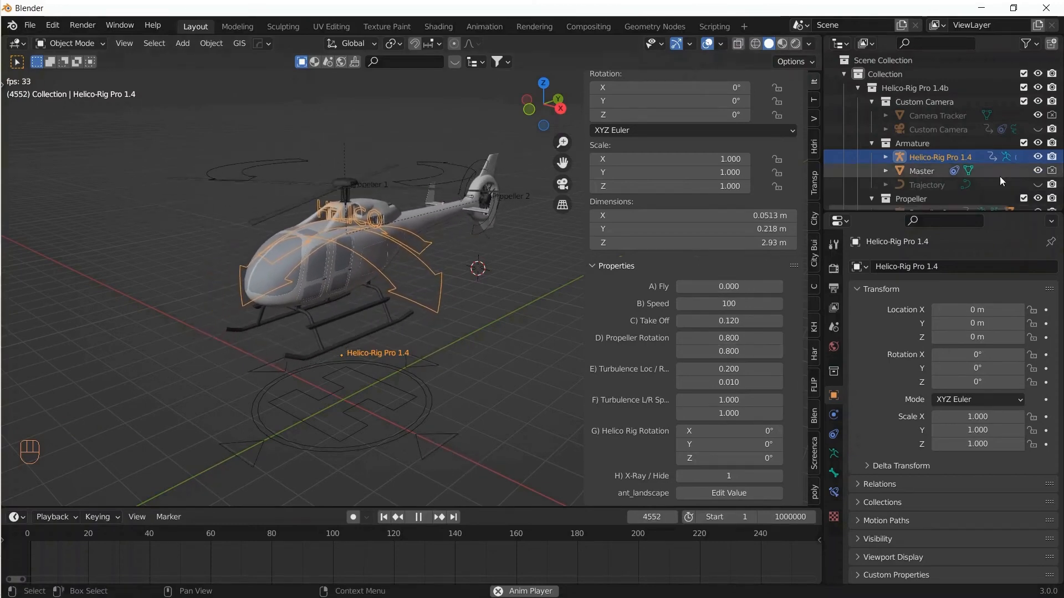
# Unhide the rig's Trajectory curve and select it in the viewport, with the sidebar closed for more space.
pyautogui.click(1038, 185)
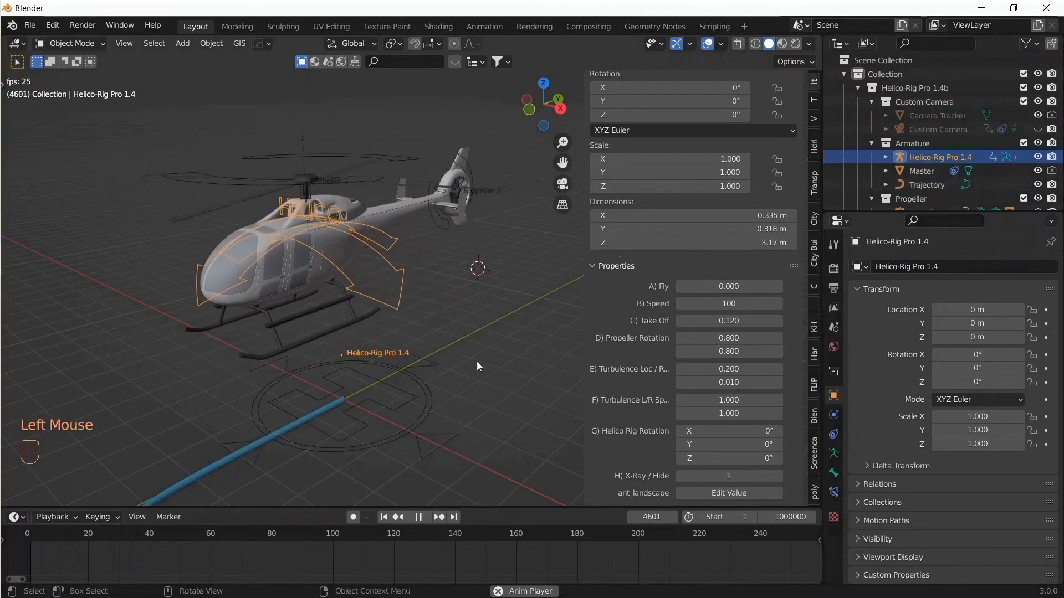
pyautogui.press('n')
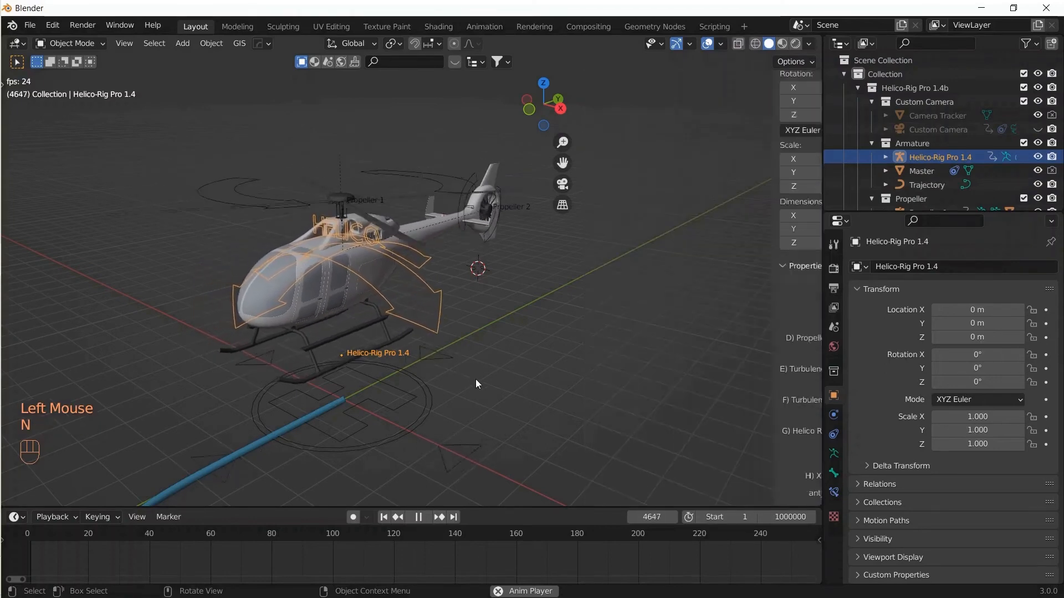
pyautogui.scroll(-4, 447, 380)
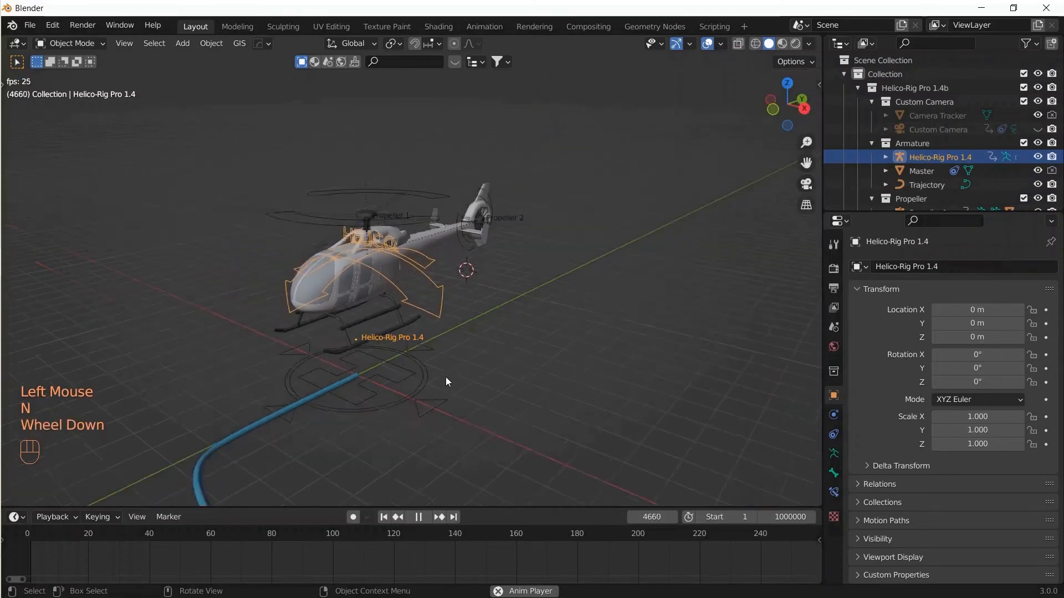
pyautogui.click(331, 385)
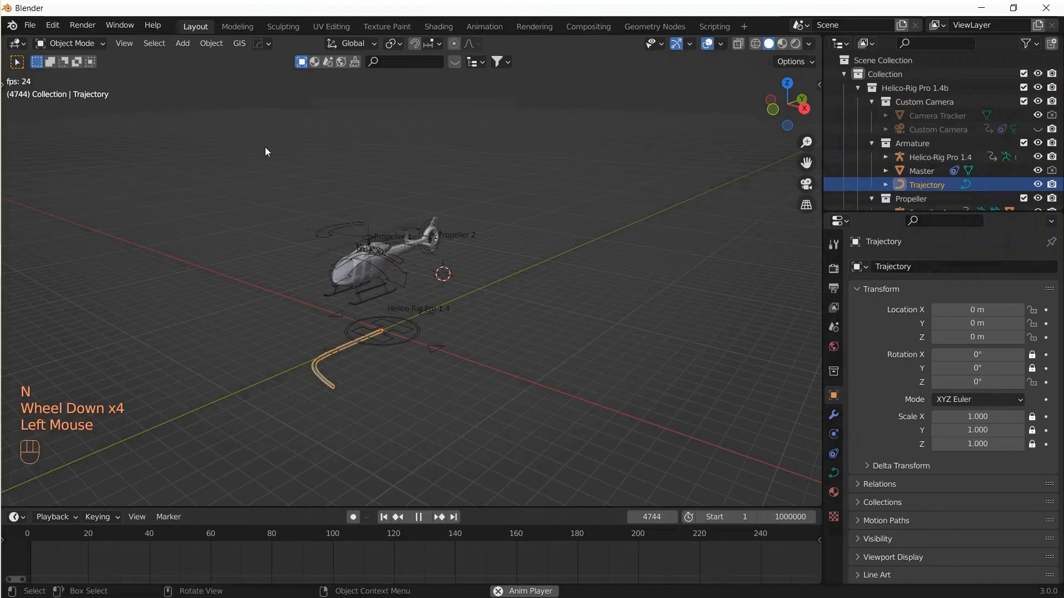
# View the Trajectory curve from the top and put it into Edit Mode.
pyautogui.press('KP_7')
pyautogui.scroll(3, 360, 364)
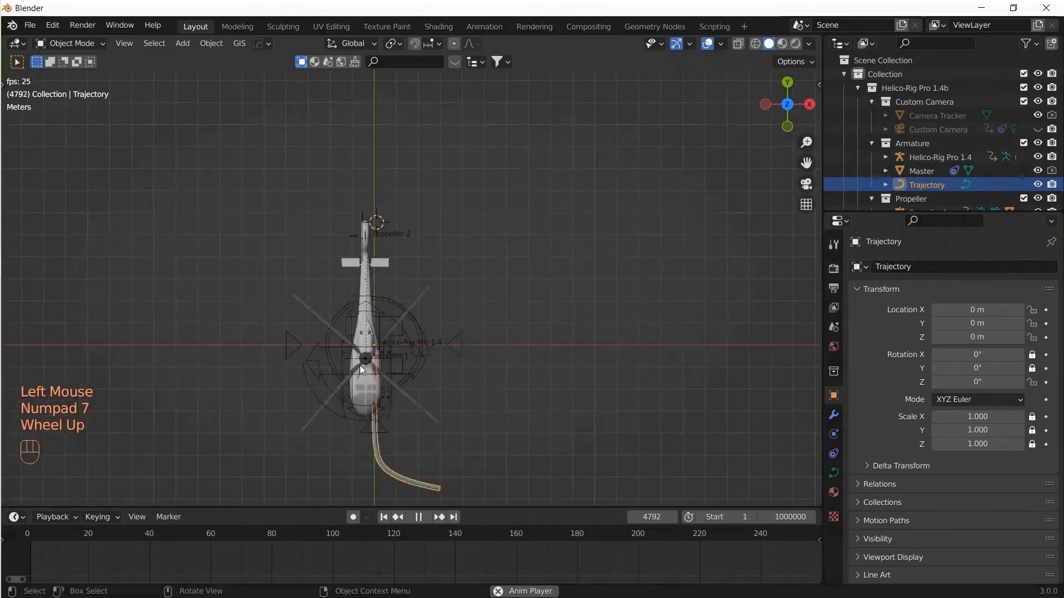
pyautogui.keyDown('shift'); pyautogui.moveTo(432, 350); pyautogui.dragTo(477, 217, button='middle'); pyautogui.keyUp('shift')
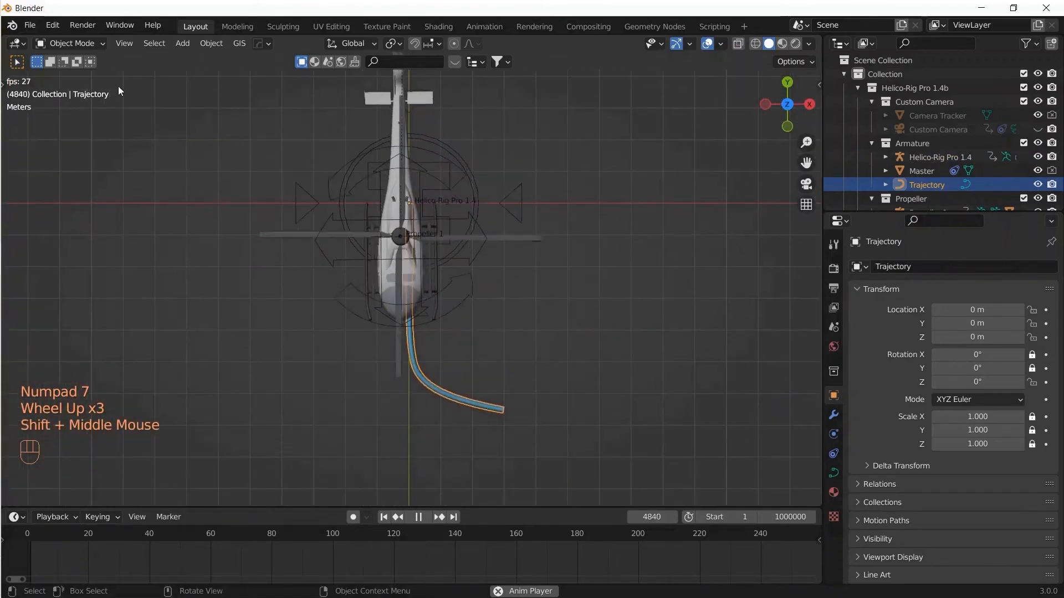
pyautogui.click(68, 43)
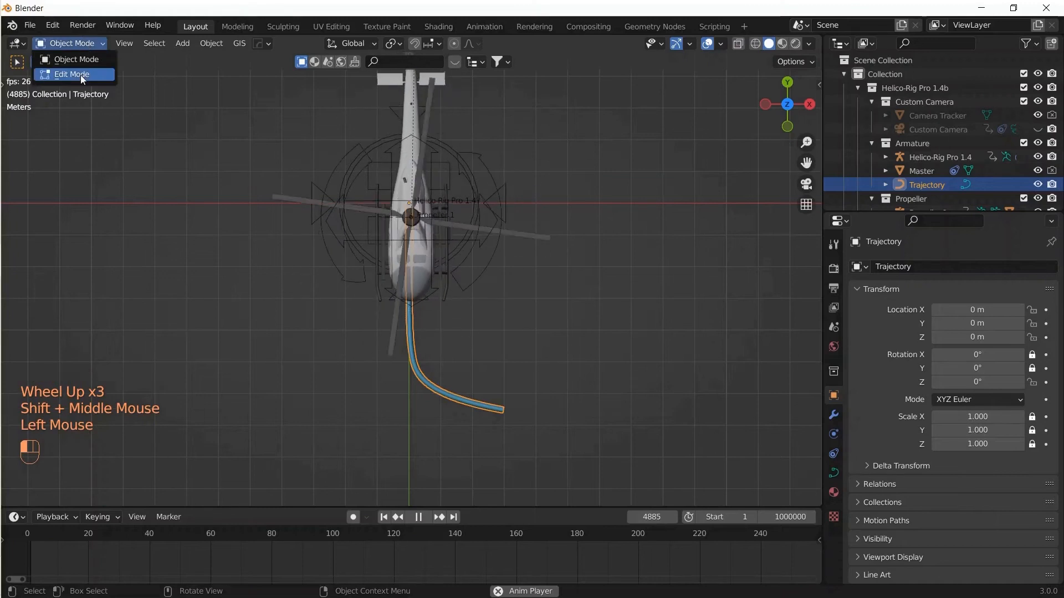
pyautogui.click(81, 75)
# Move the selected outer control points of the Trajectory curve farther ahead of the helicopter along -Y to lengthen the path.
pyautogui.scroll(-2, 439, 385)
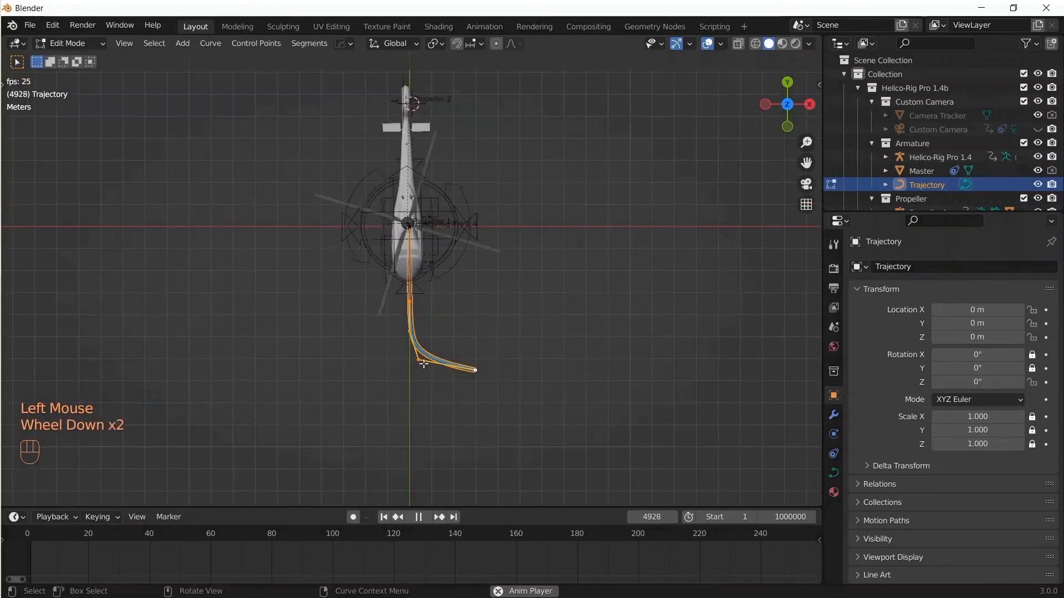
pyautogui.click(435, 349)
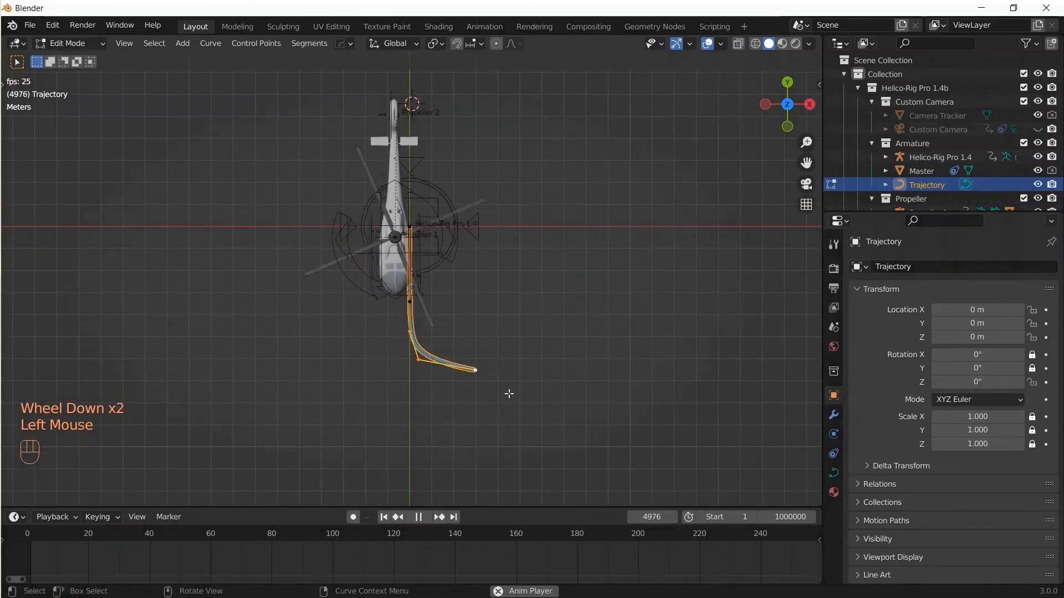
pyautogui.press('g')
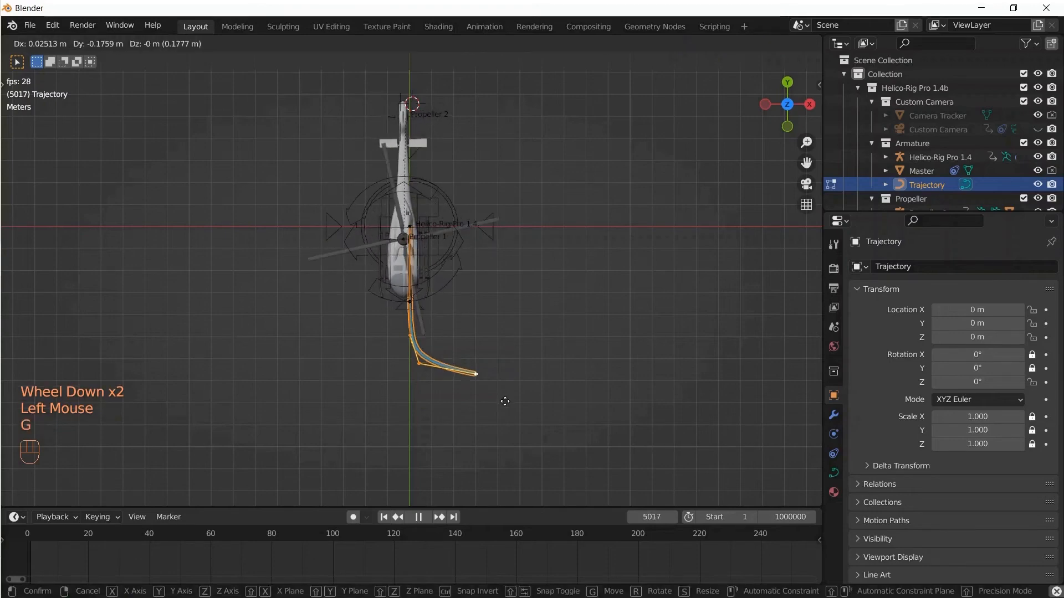
pyautogui.click(525, 436)
pyautogui.click(541, 435)
pyautogui.press('g')
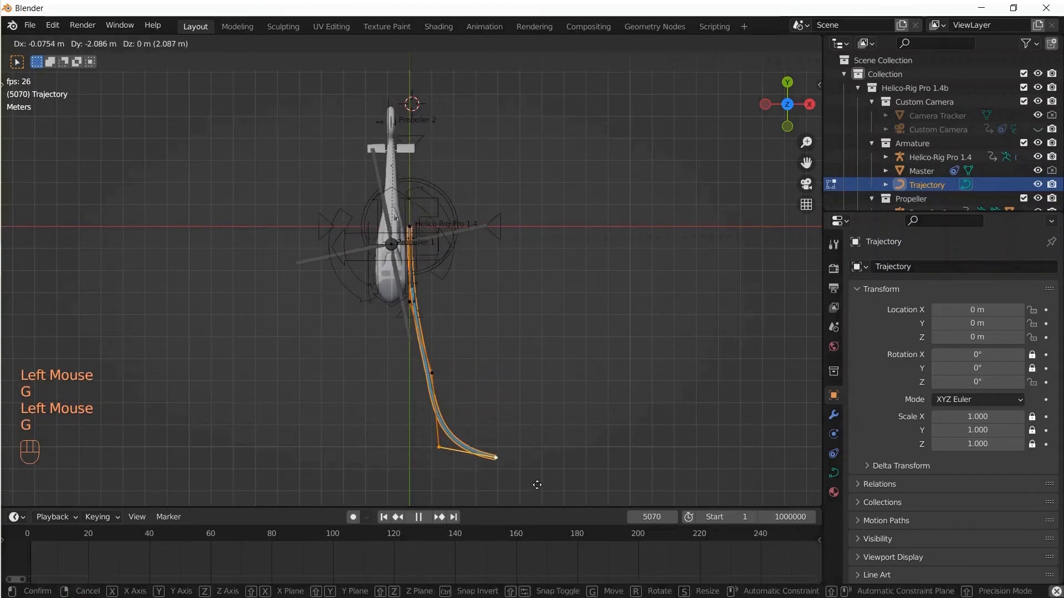
pyautogui.click(539, 497)
# Move the curve's end point about 16 m in -X and 4 m in -Y so the path turns the other way.
pyautogui.scroll(-2, 511, 471)
pyautogui.scroll(-1, 511, 471)
pyautogui.moveTo(437, 360); pyautogui.dragTo(487, 408)
pyautogui.press('g')
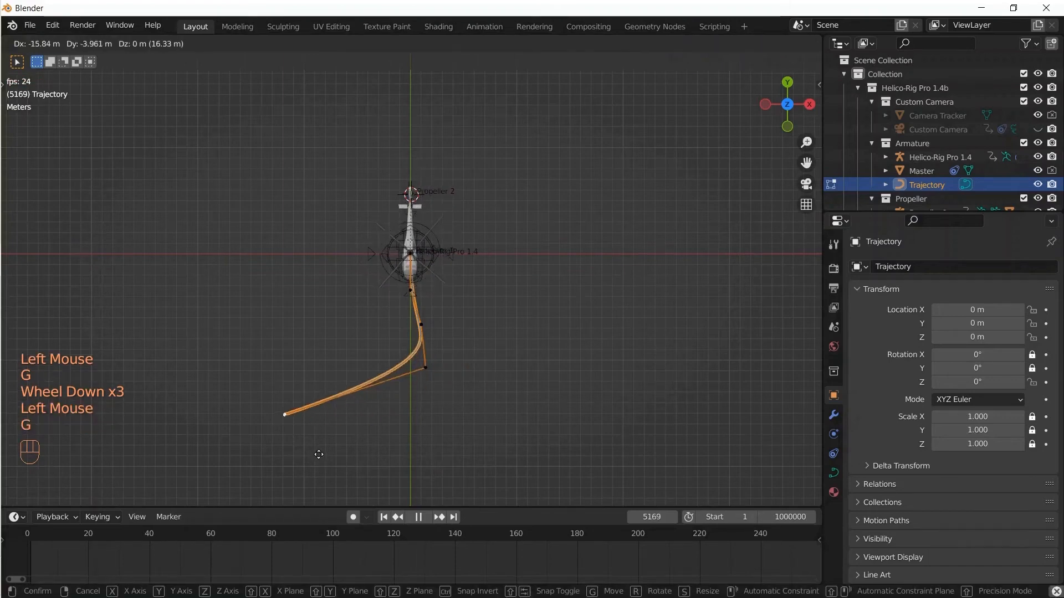
pyautogui.click(316, 451)
# Align the two middle control points with the Y axis and shift the bend's corner point toward -X and -Y to widen the turn.
pyautogui.moveTo(414, 317); pyautogui.dragTo(432, 364)
pyautogui.press('g')
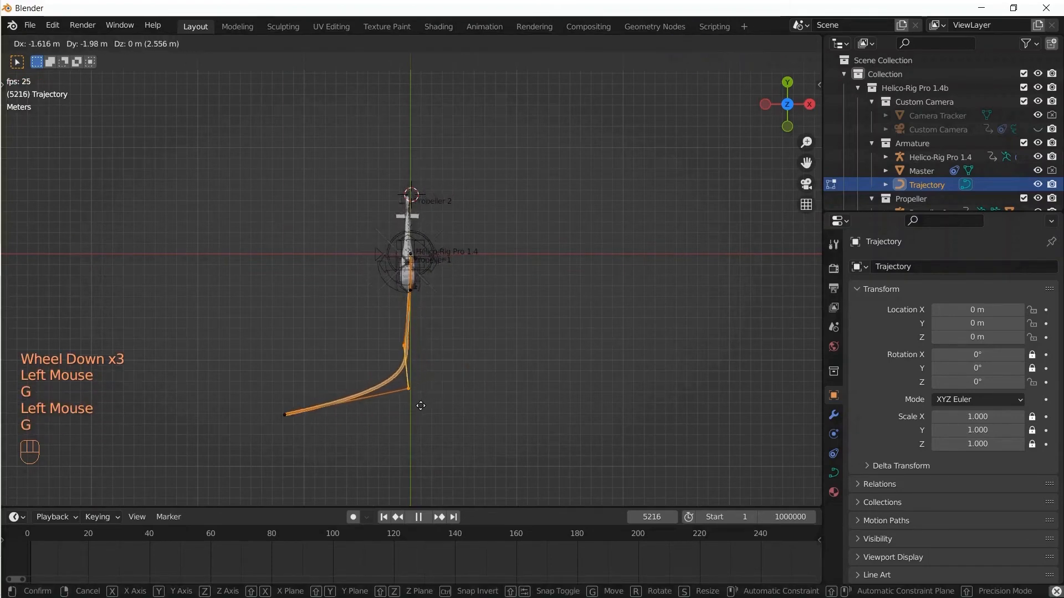
pyautogui.click(418, 399)
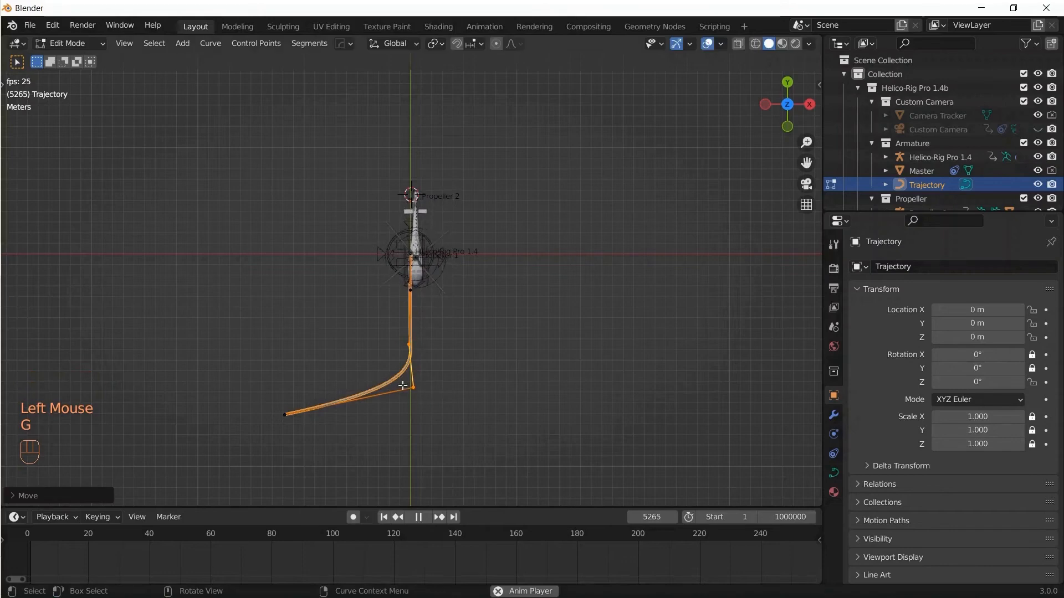
pyautogui.click(412, 388)
pyautogui.press('g')
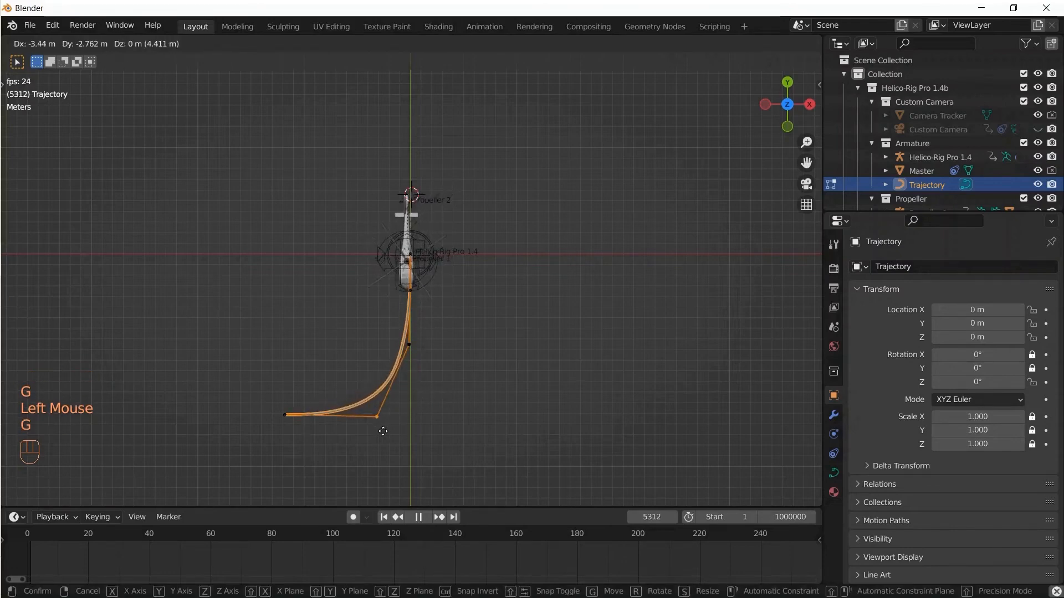
pyautogui.click(384, 430)
# Move the curve's end point farther in -X and extrude a new segment from it heading toward -X and +Y.
pyautogui.click(287, 433)
pyautogui.press('g')
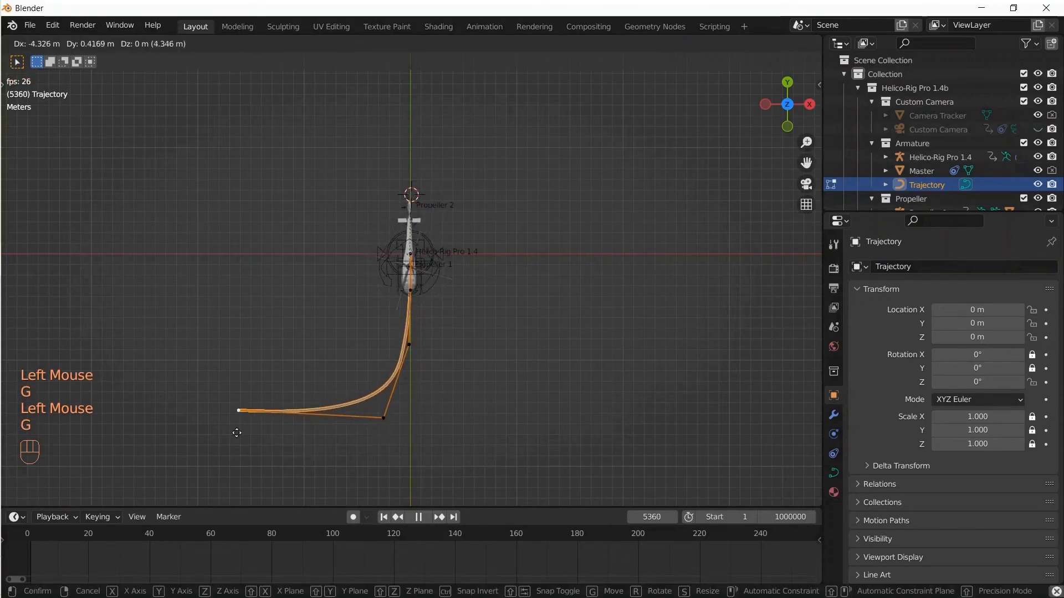
pyautogui.click(175, 432)
pyautogui.scroll(-1, 244, 418)
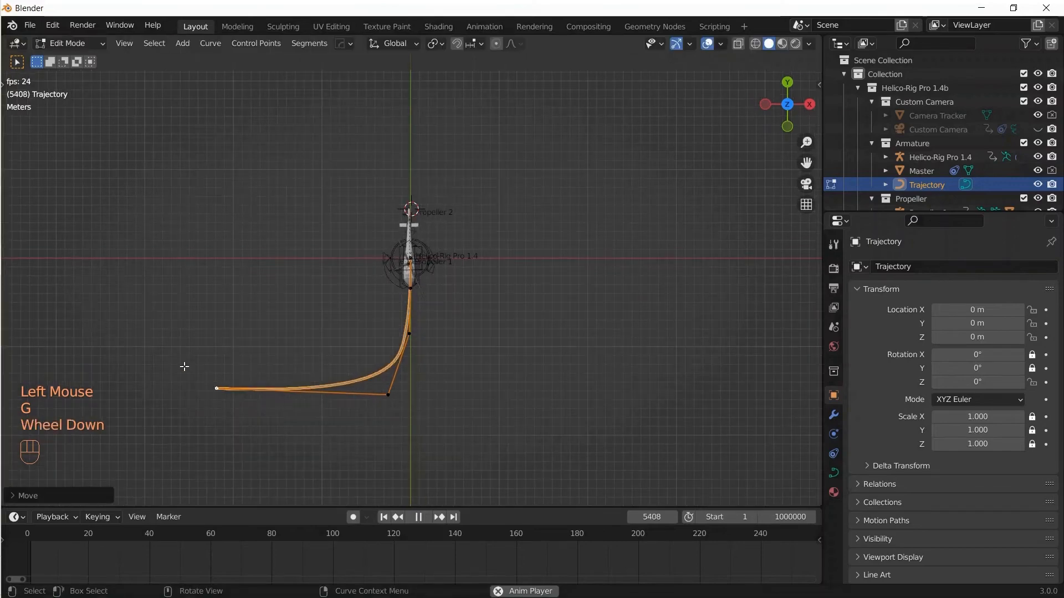
pyautogui.moveTo(185, 367); pyautogui.dragTo(235, 411)
pyautogui.press('e')
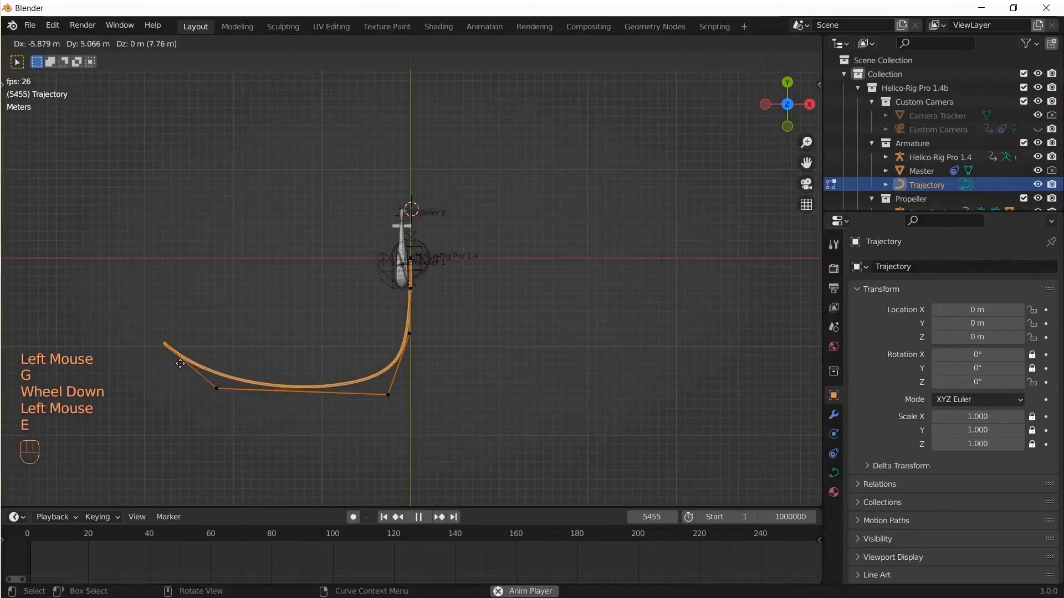
pyautogui.click(138, 361)
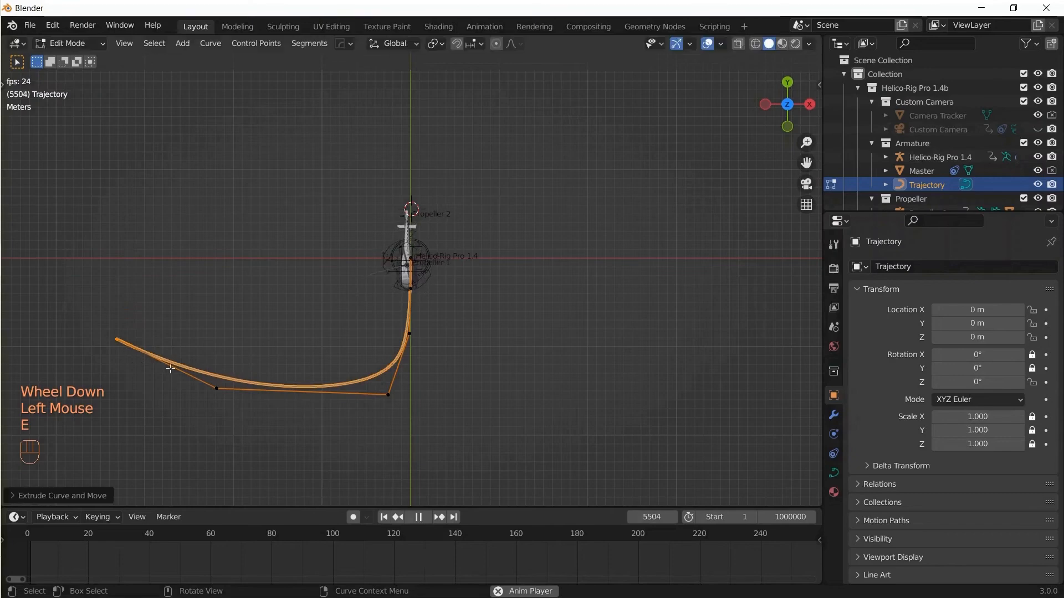
pyautogui.press('e')
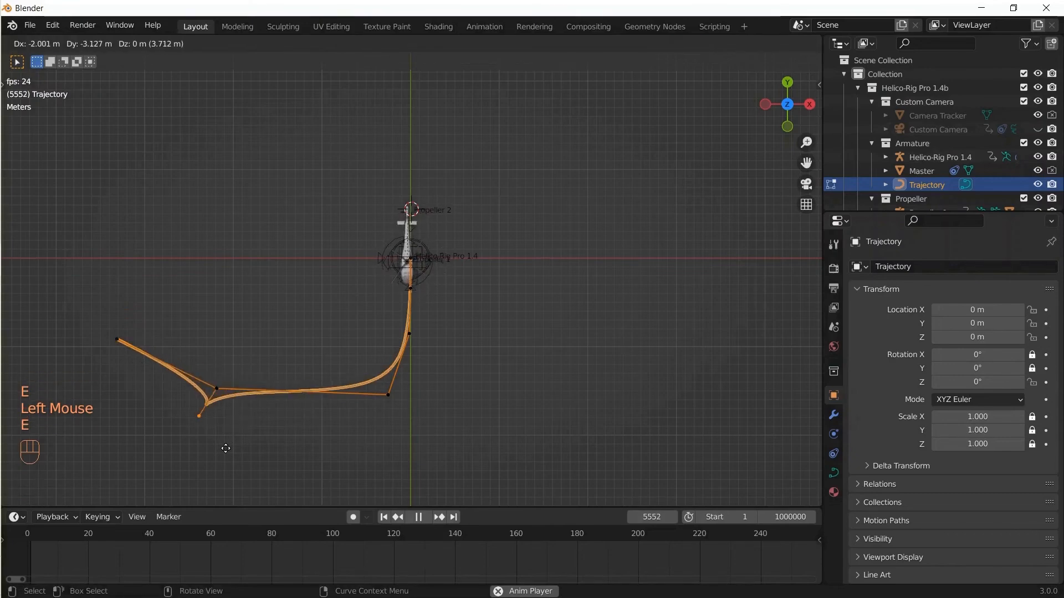
pyautogui.rightClick(225, 448)
pyautogui.hotkey('ctrl', 'z')
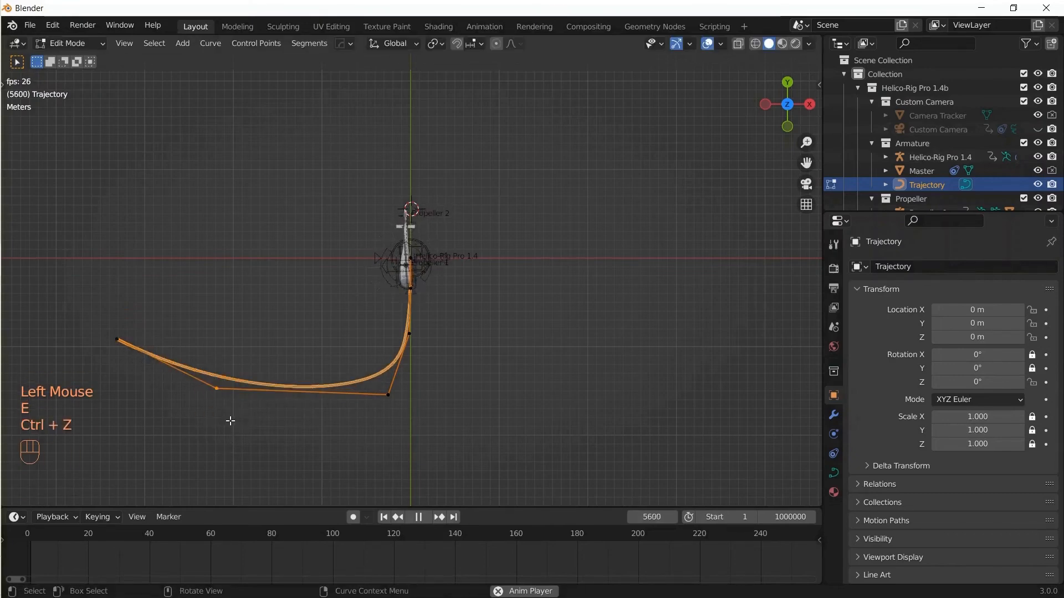
# Move the control point before the new end toward -X and -Y to round the second turn, and return to Object Mode.
pyautogui.press('g')
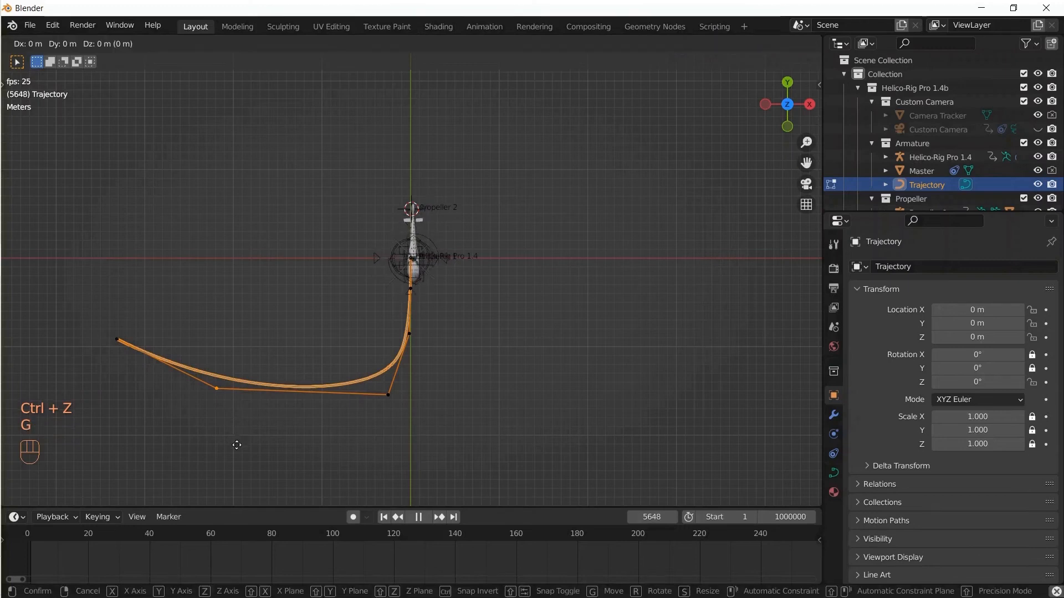
pyautogui.click(194, 499)
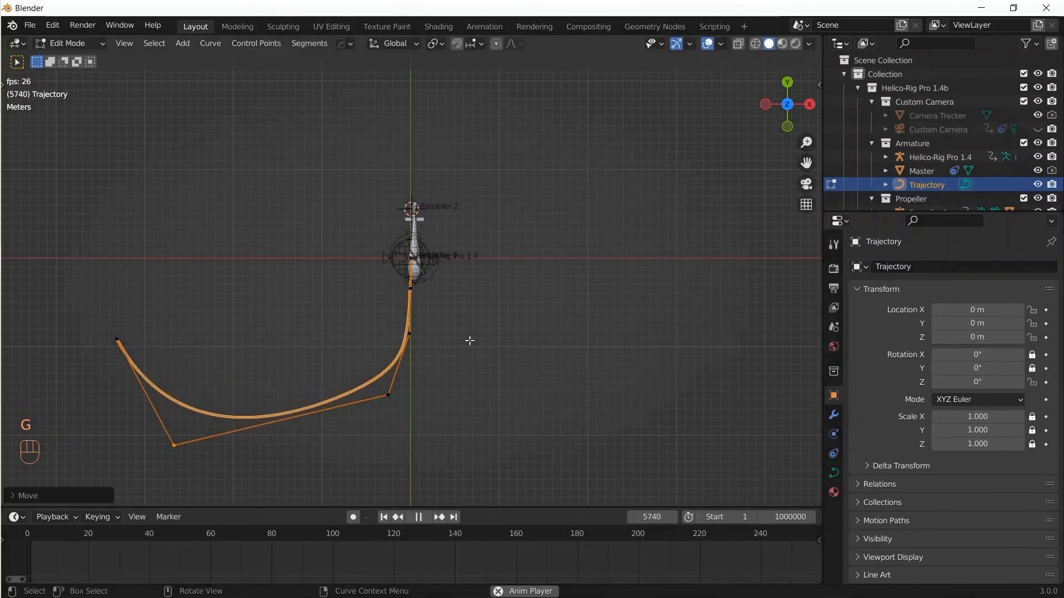
pyautogui.click(66, 44)
pyautogui.click(68, 58)
pyautogui.moveTo(325, 244); pyautogui.dragTo(476, 224, button='middle')
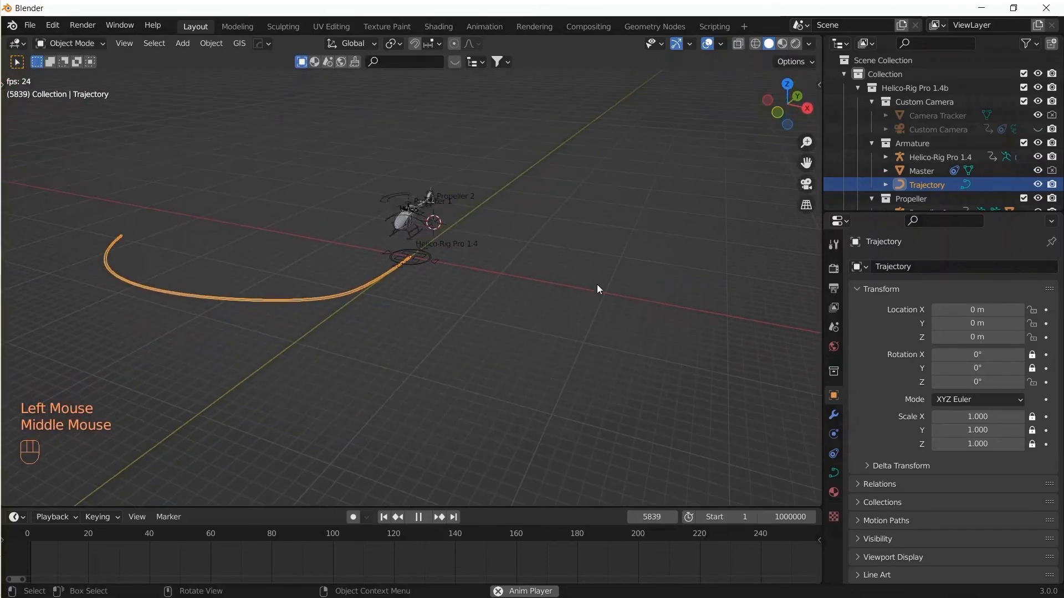
pyautogui.scroll(3, 510, 298)
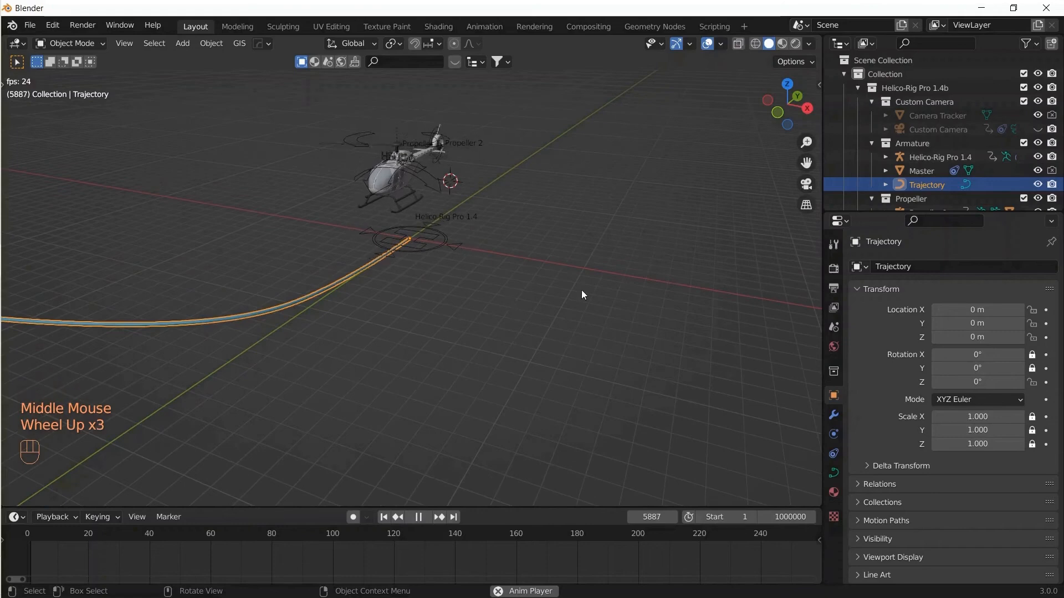
# Select the Helico-Rig Pro 1.4 armature and set its Speed property to 1000.
pyautogui.press('n')
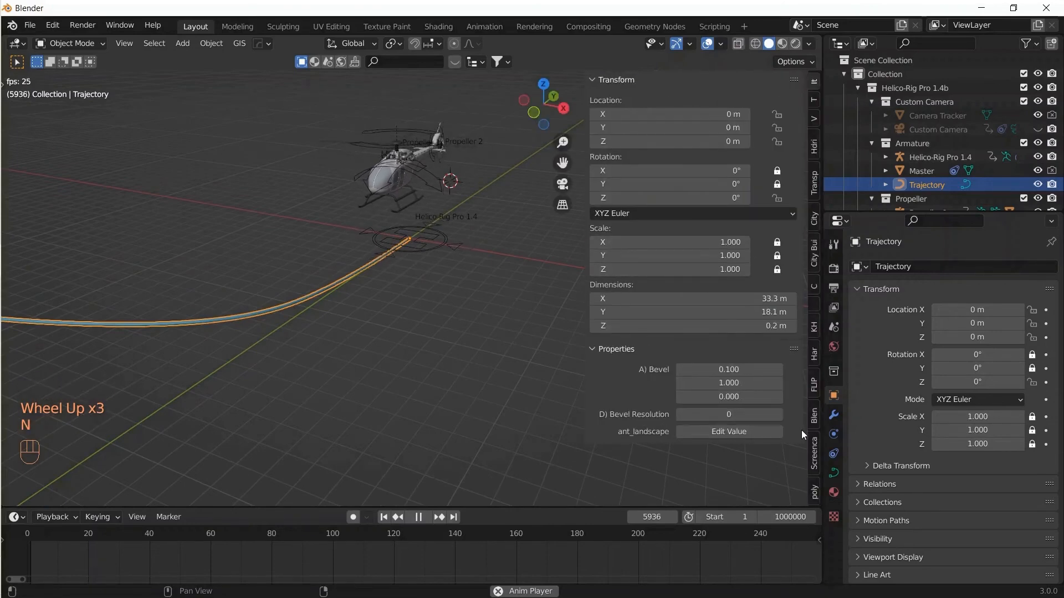
pyautogui.click(418, 181)
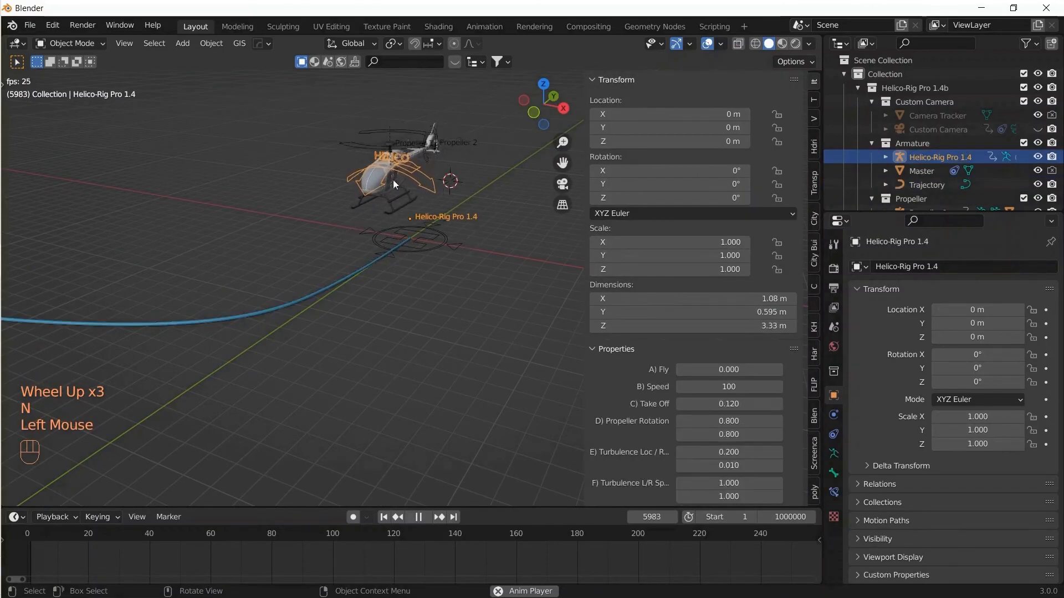
pyautogui.scroll(-3, 726, 360)
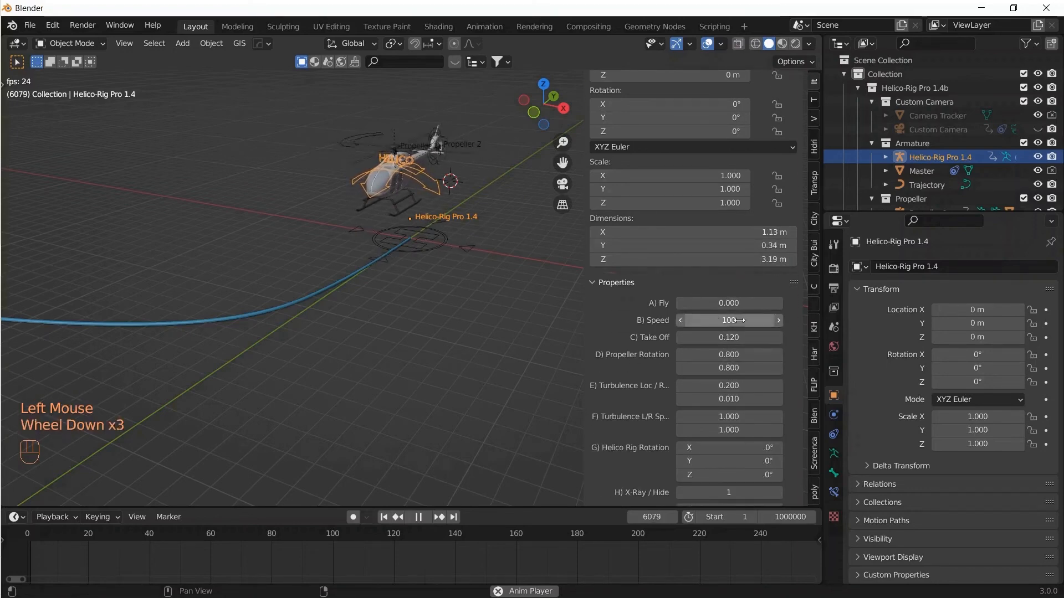
pyautogui.click(737, 320)
pyautogui.write('1000')
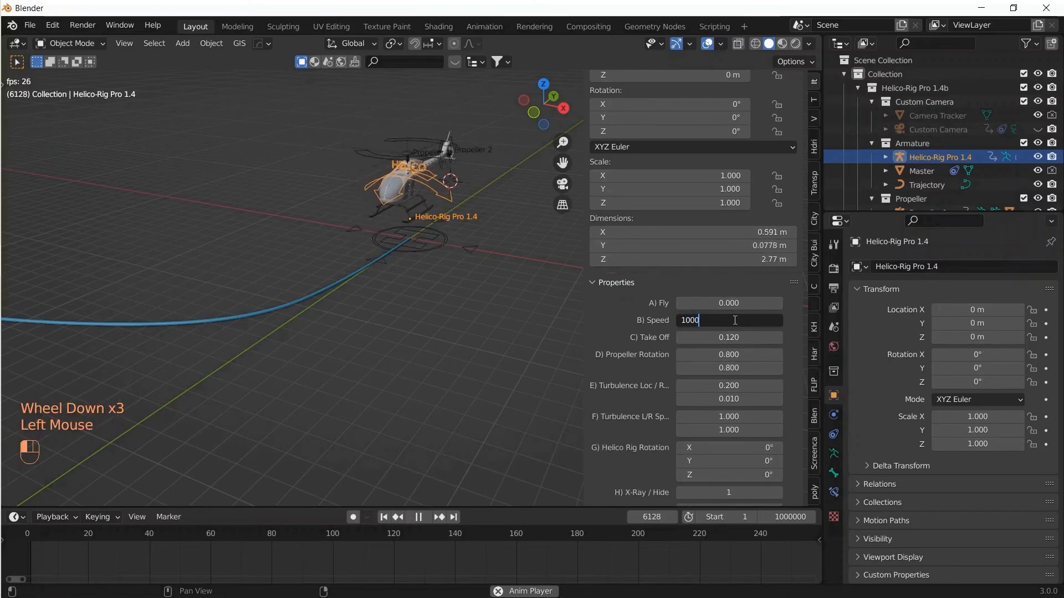
pyautogui.press('Return')
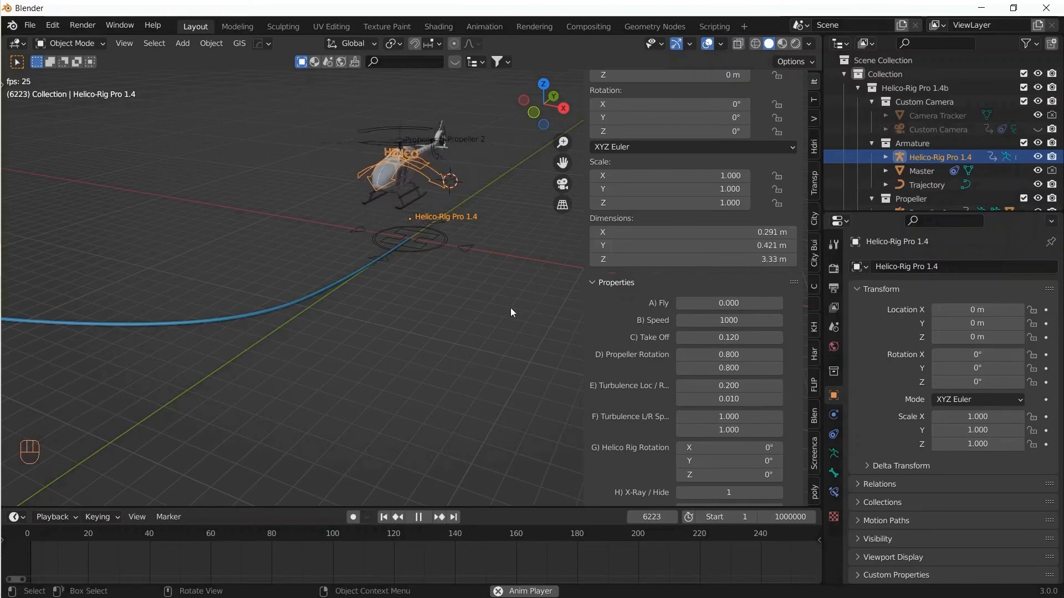
# Test the rig's Fly property up to about 0.31 along the trajectory and reset it to 0.
pyautogui.scroll(-2, 481, 310)
pyautogui.keyDown('shift'); pyautogui.moveTo(422, 330); pyautogui.dragTo(490, 334, button='middle'); pyautogui.keyUp('shift')
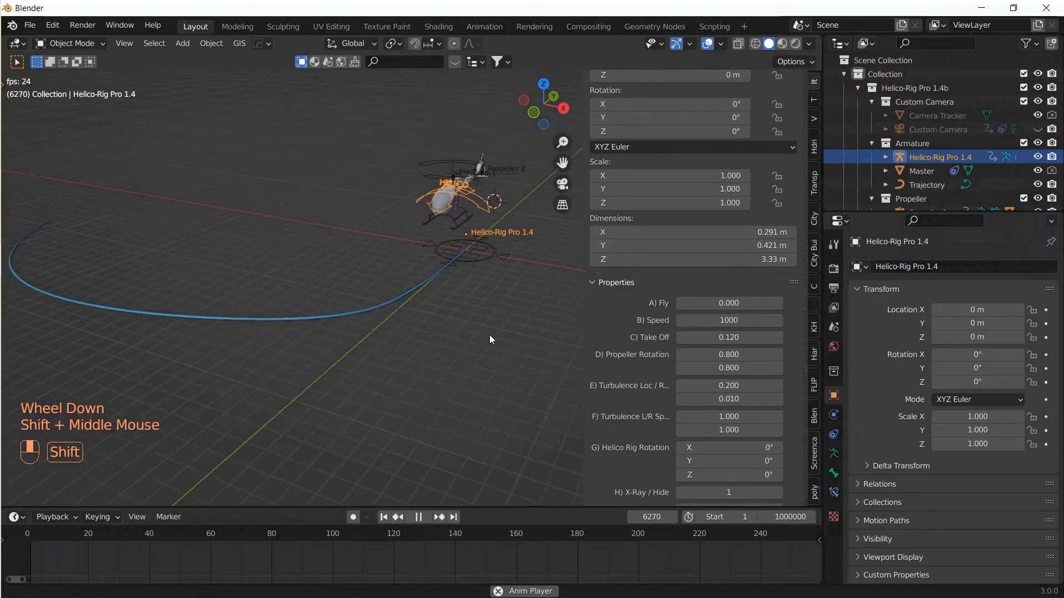
pyautogui.moveTo(720, 303)
pyautogui.mouseDown()
pyautogui.moveTo(809, 303)
pyautogui.moveTo(711, 305)
pyautogui.mouseUp()
pyautogui.click(727, 303)
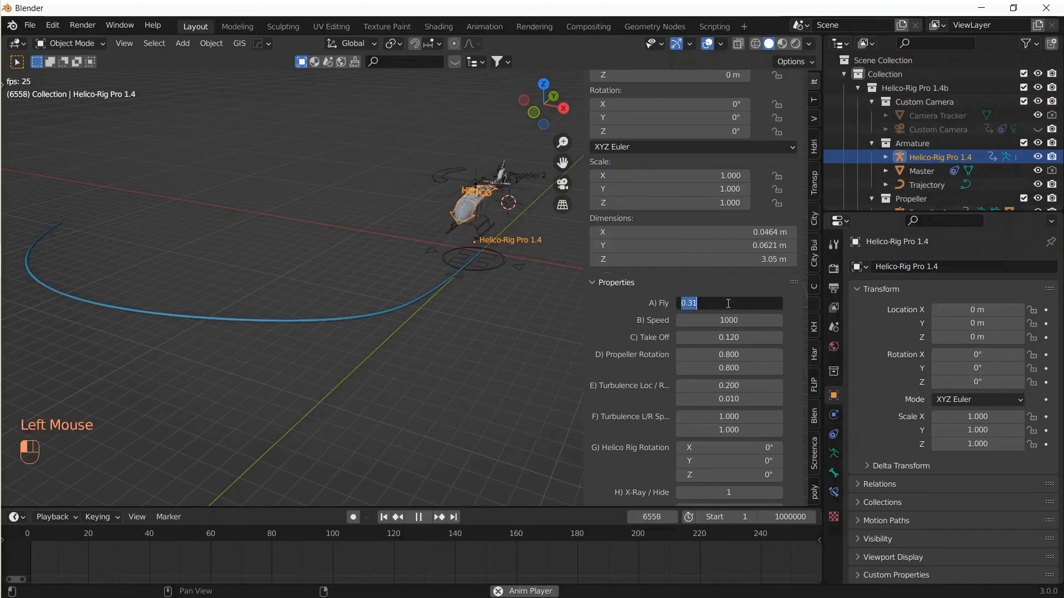
pyautogui.press('Return')
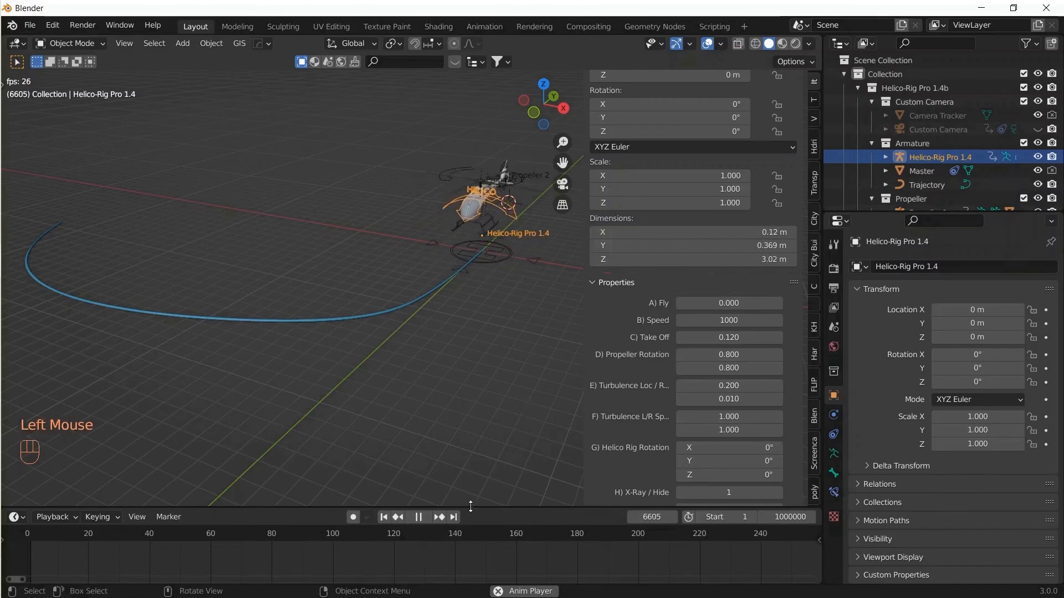
# Stop the playback, return to frame 1 in an enlarged timeline and set the scene's end frame to 240.
pyautogui.moveTo(485, 506); pyautogui.dragTo(481, 478)
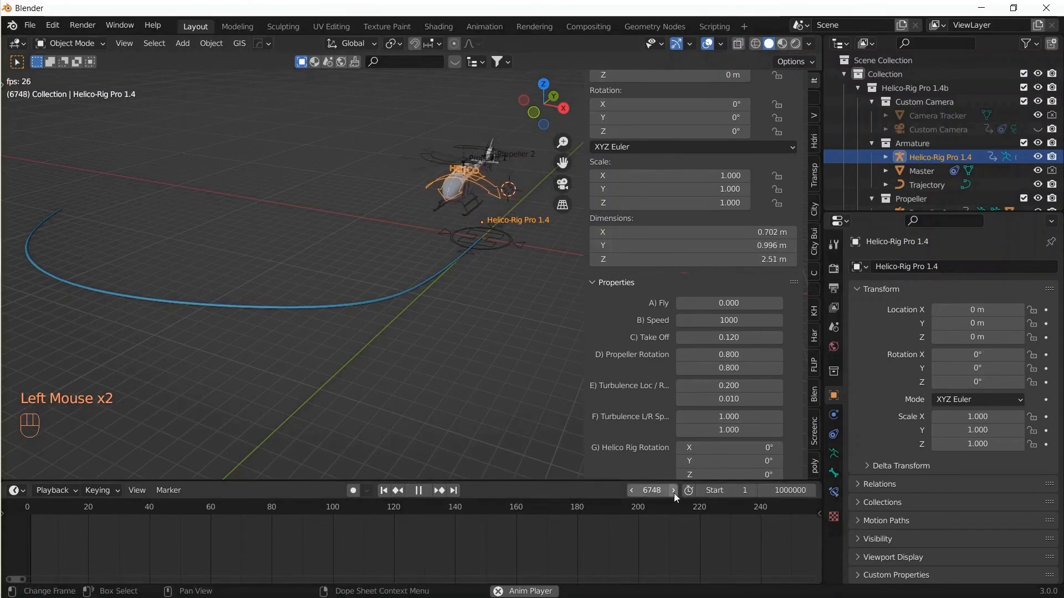
pyautogui.click(418, 490)
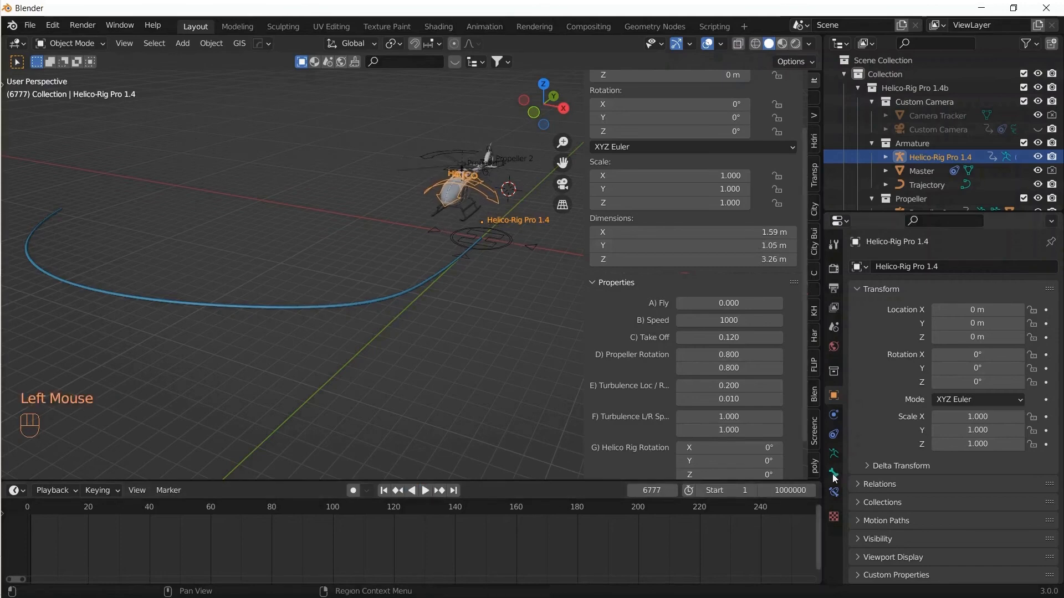
pyautogui.click(385, 491)
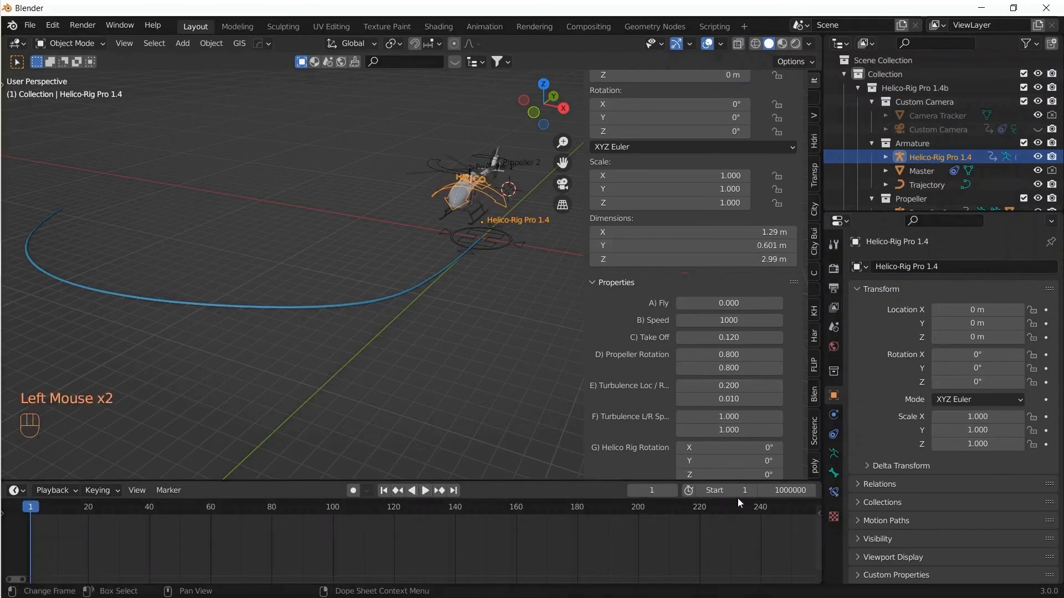
pyautogui.click(775, 493)
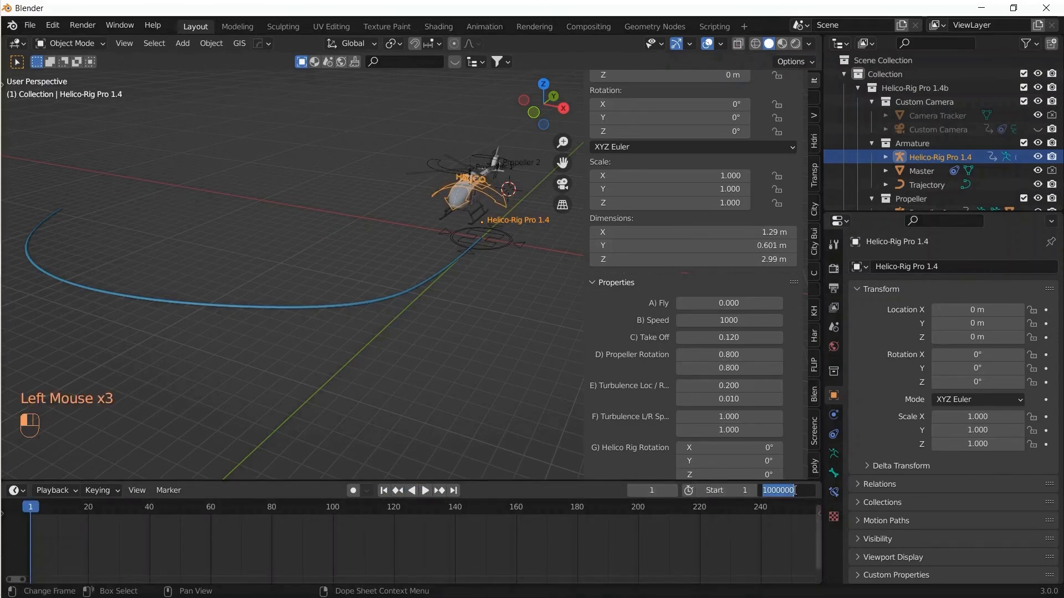
pyautogui.press('Return')
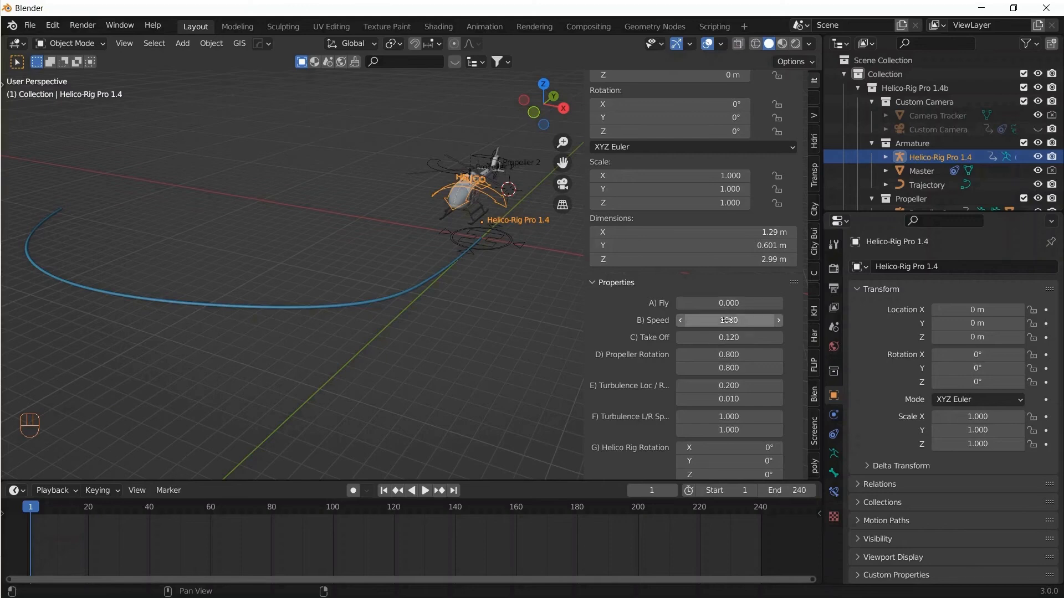
# Insert a keyframe on the rig's Fly property at 0 on frame 1.
pyautogui.press('i')
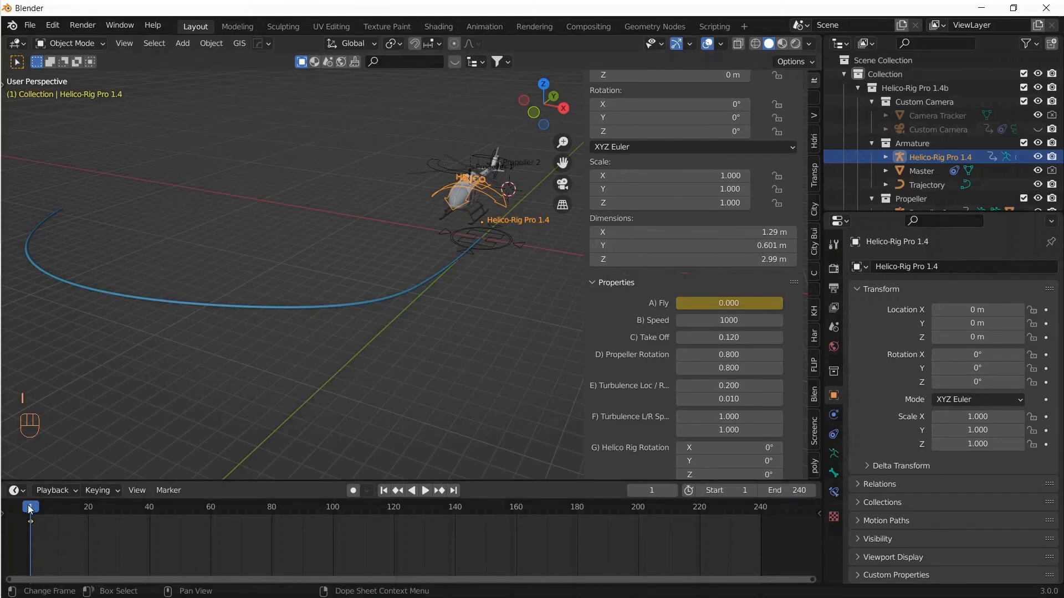
# Set the rig's Fly property to 10 on frame 240 and insert a keyframe on it.
pyautogui.moveTo(32, 511); pyautogui.dragTo(759, 515)
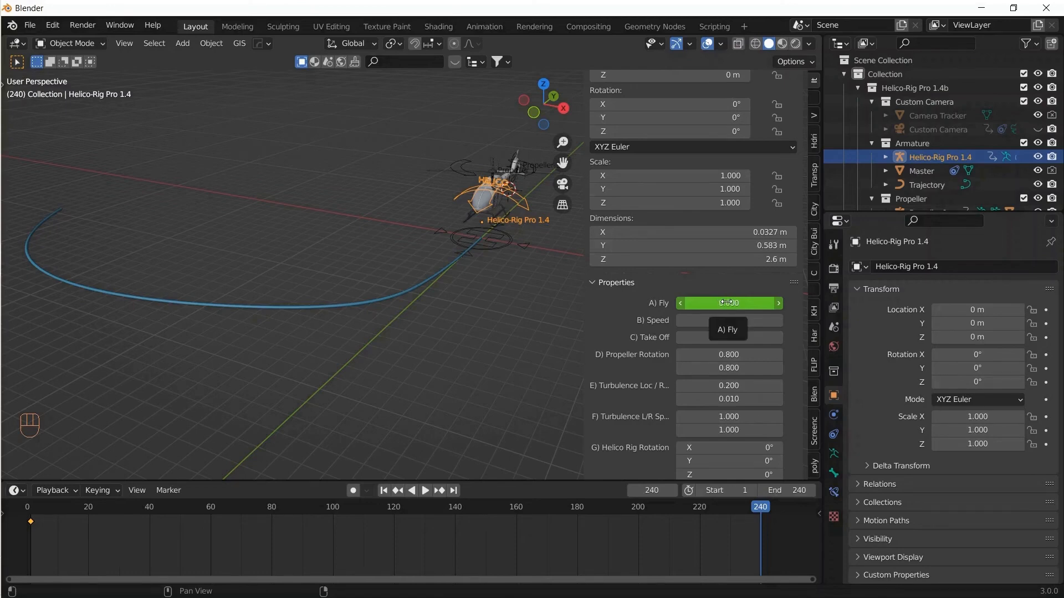
pyautogui.moveTo(713, 306)
pyautogui.mouseDown()
pyautogui.moveTo(804, 307)
pyautogui.moveTo(686, 308)
pyautogui.moveTo(723, 303)
pyautogui.mouseUp()
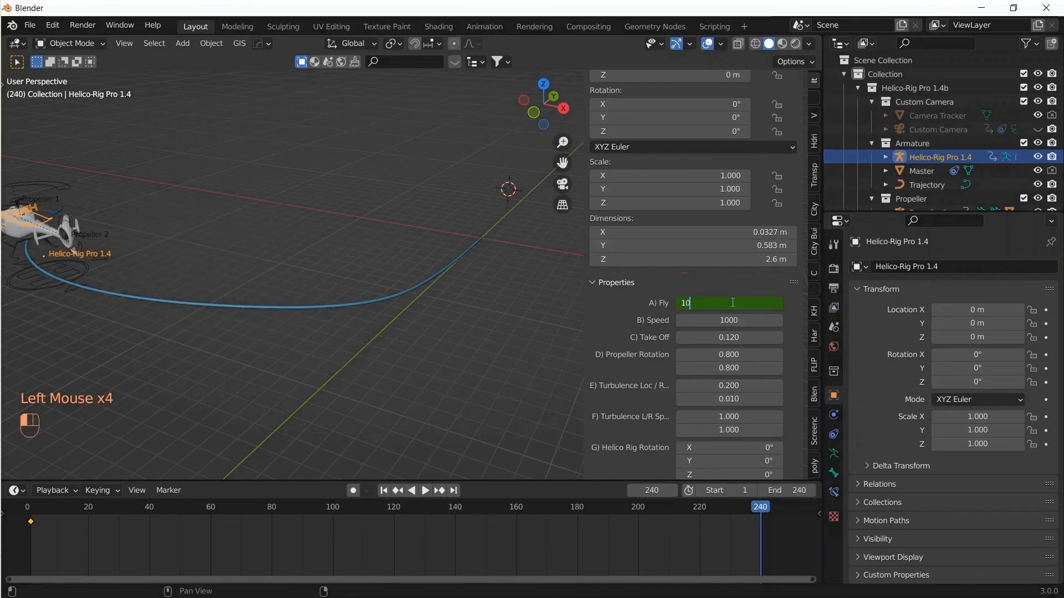
pyautogui.press('Return')
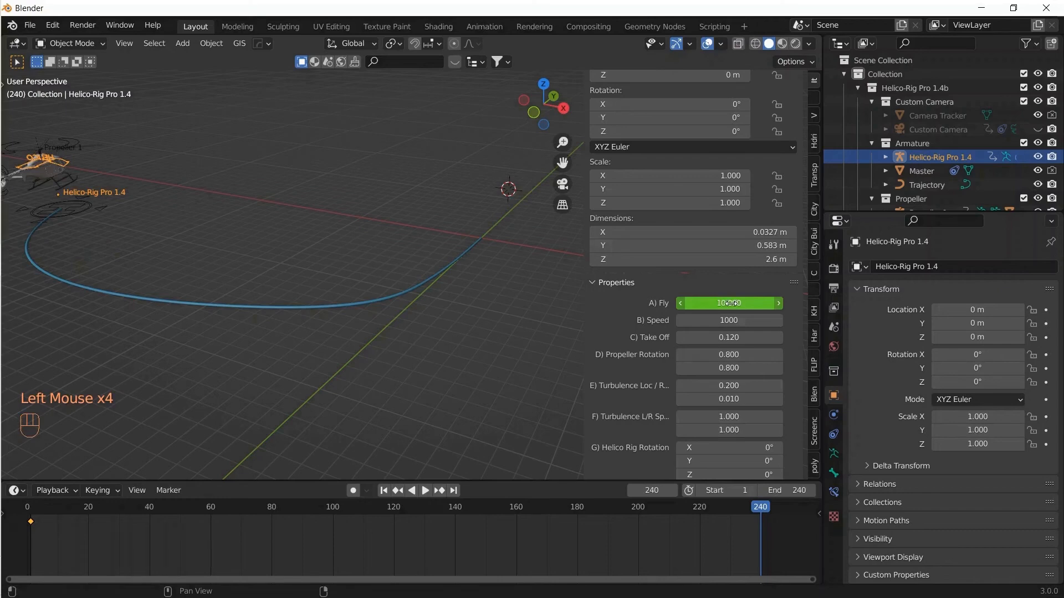
pyautogui.press('i')
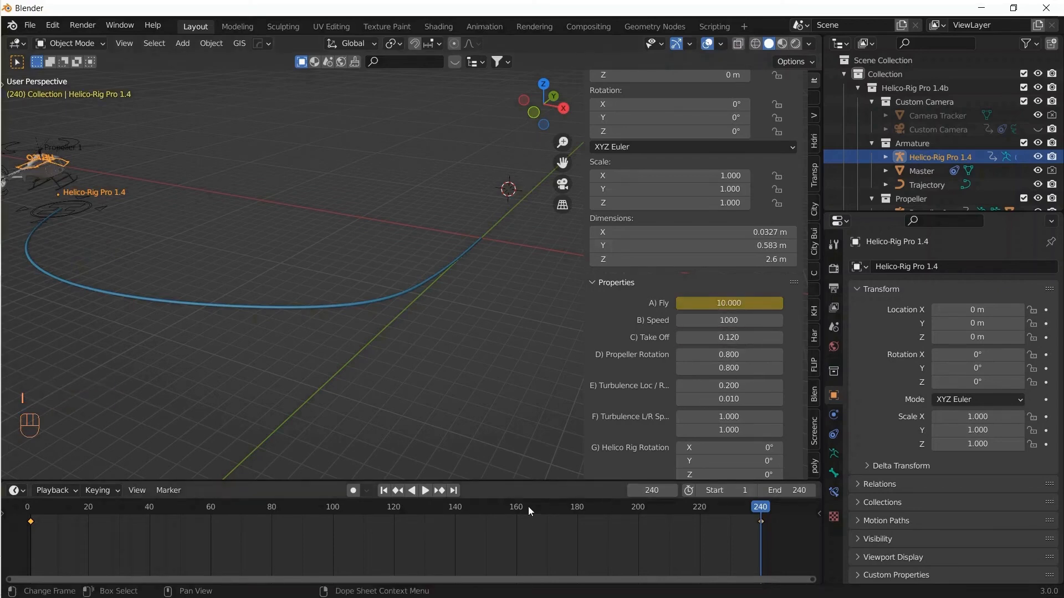
# Insert keyframes on the rig's Take Off property at 0.120 on frames 1 and 24.
pyautogui.moveTo(763, 508); pyautogui.dragTo(28, 554)
pyautogui.scroll(2, 420, 252)
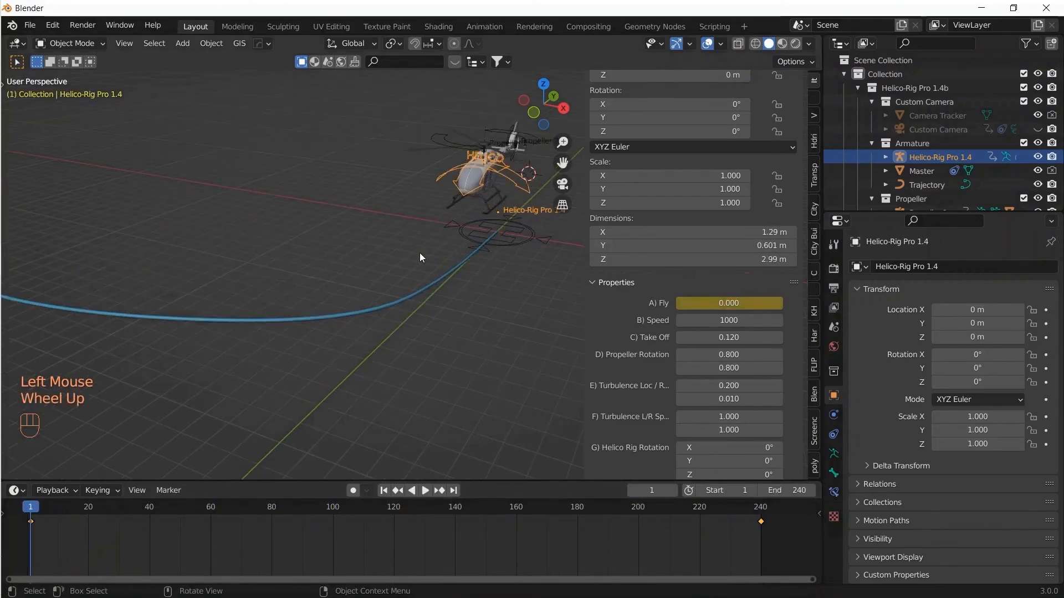
pyautogui.keyDown('shift'); pyautogui.moveTo(428, 264); pyautogui.dragTo(337, 347, button='middle'); pyautogui.keyUp('shift')
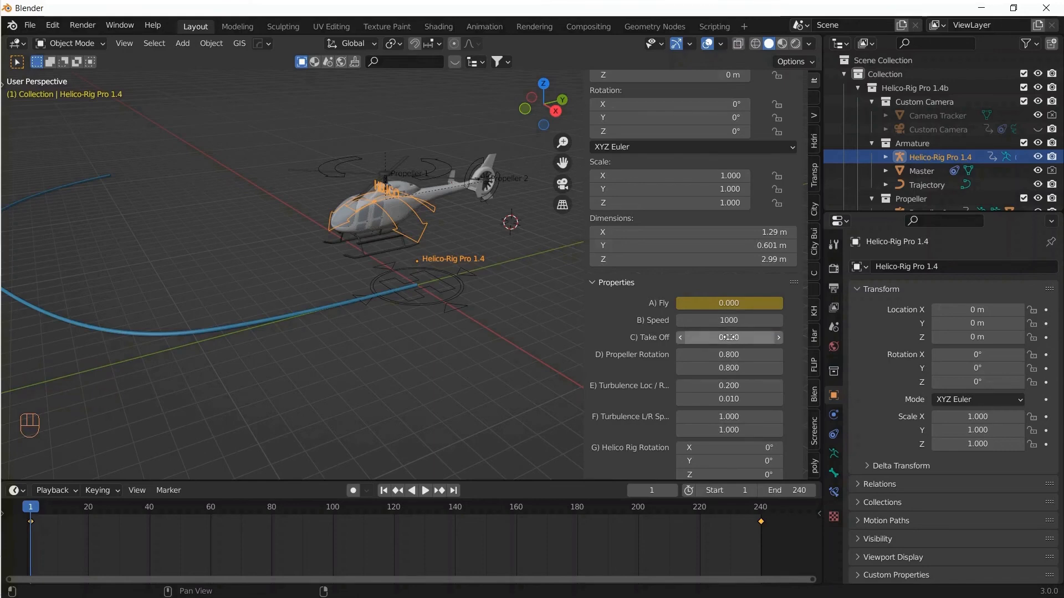
pyautogui.press('i')
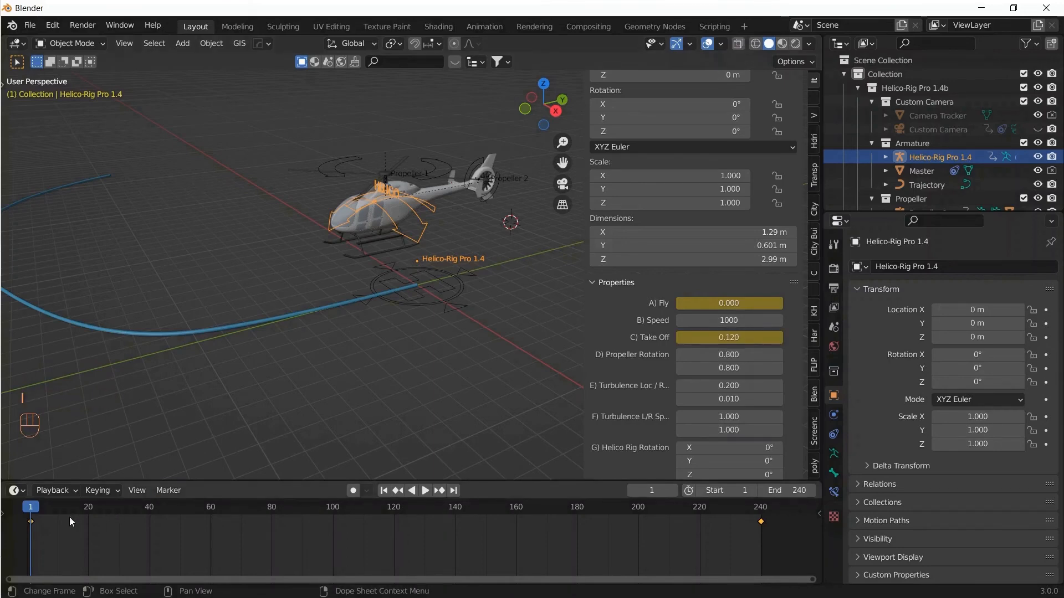
pyautogui.moveTo(27, 516); pyautogui.dragTo(101, 510)
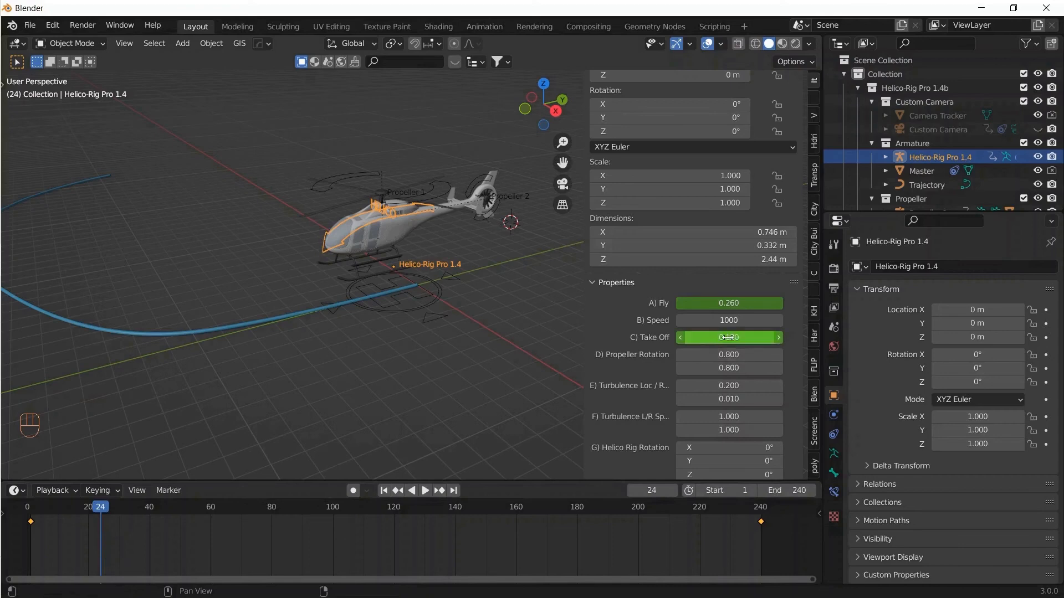
pyautogui.press('i')
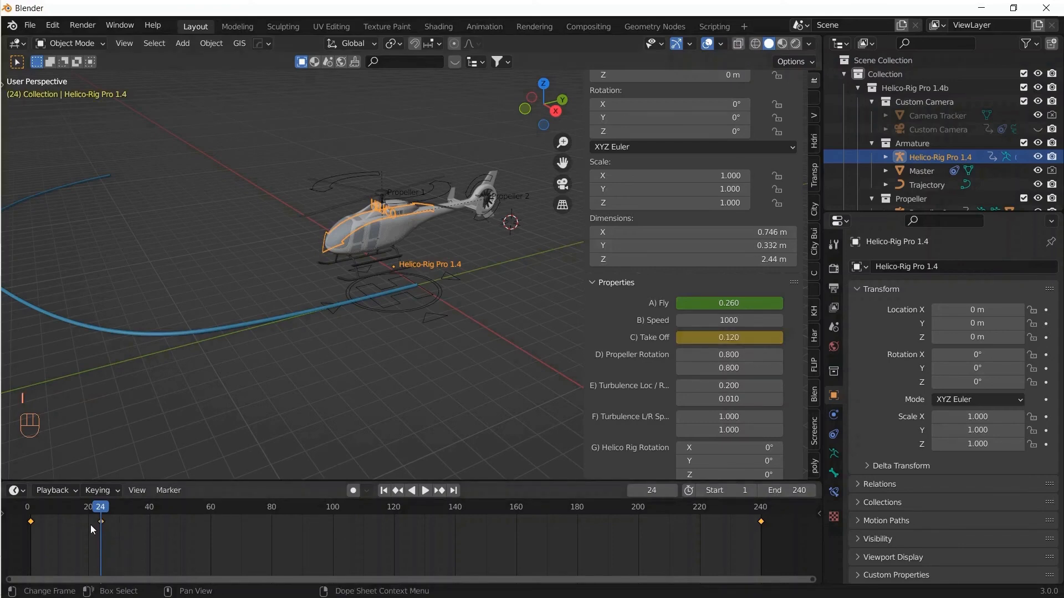
# Raise the Take Off property to 0.650 on frame 48 and insert a keyframe on it.
pyautogui.moveTo(104, 511); pyautogui.dragTo(174, 509)
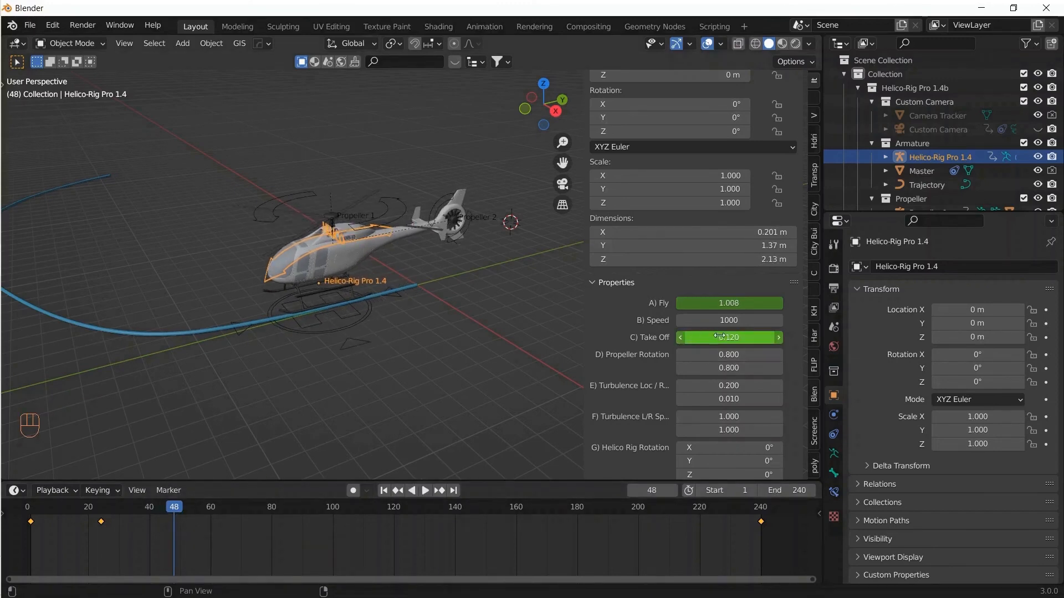
pyautogui.moveTo(719, 336); pyautogui.dragTo(775, 337)
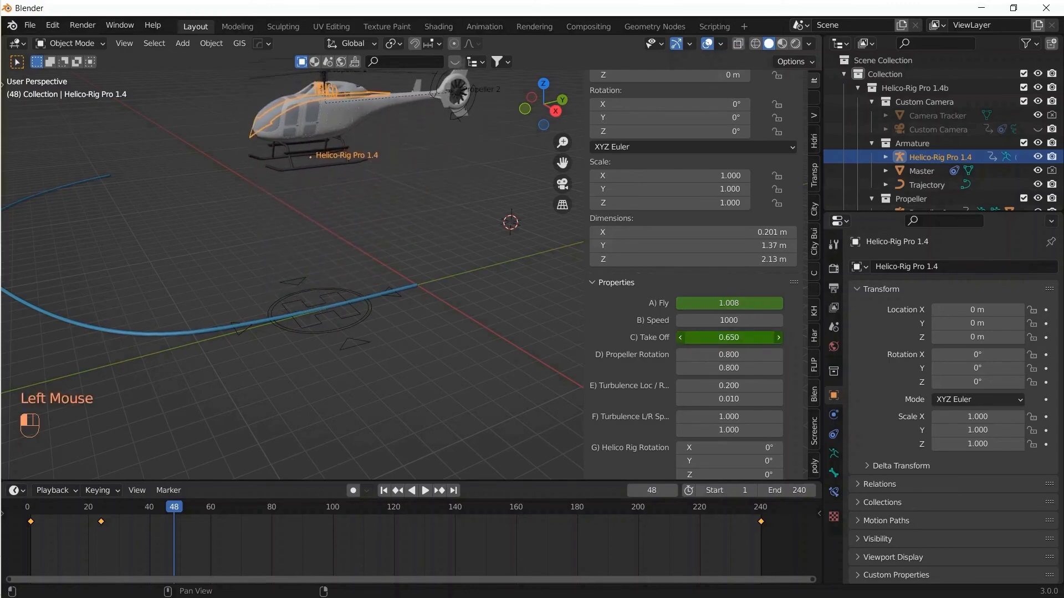
pyautogui.doubleClick(731, 338)
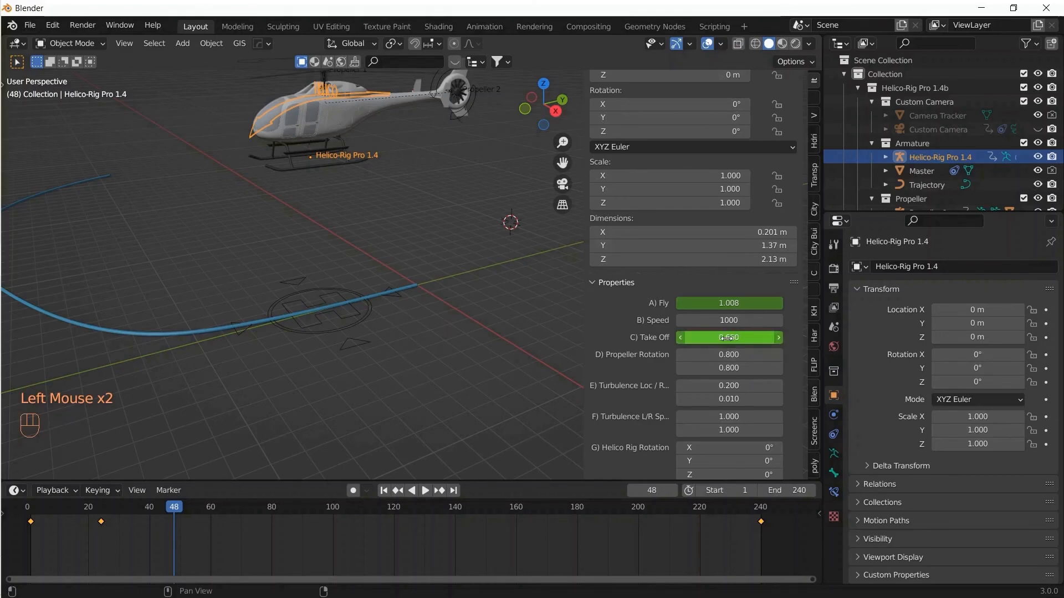
pyautogui.press('i')
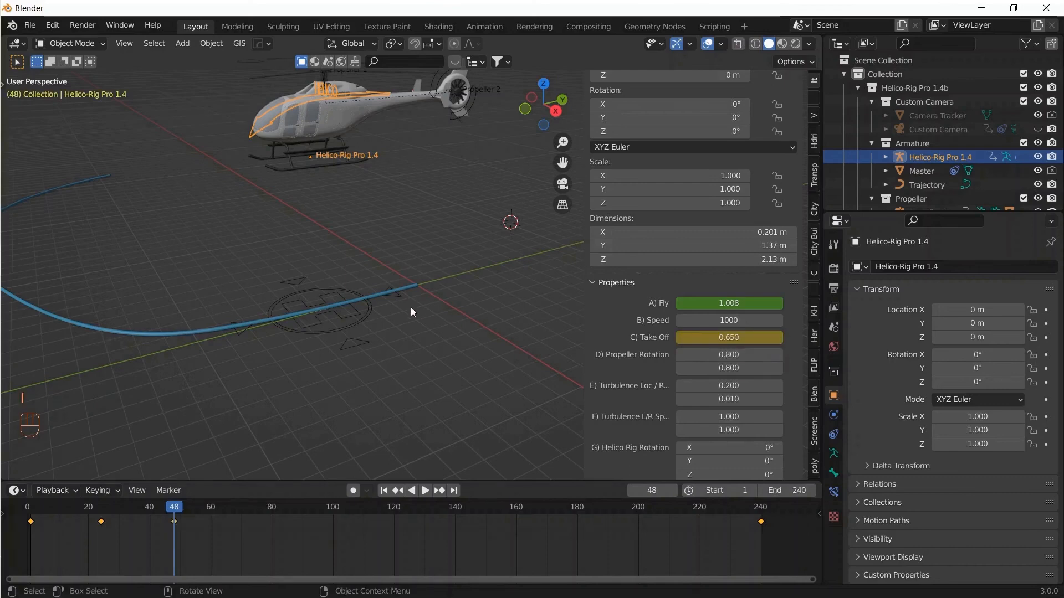
# Return to frame 24 and insert a keyframe on the Helico Rig Rotation at 0° on all axes.
pyautogui.keyDown('shift'); pyautogui.moveTo(360, 247); pyautogui.dragTo(359, 291, button='middle'); pyautogui.keyUp('shift')
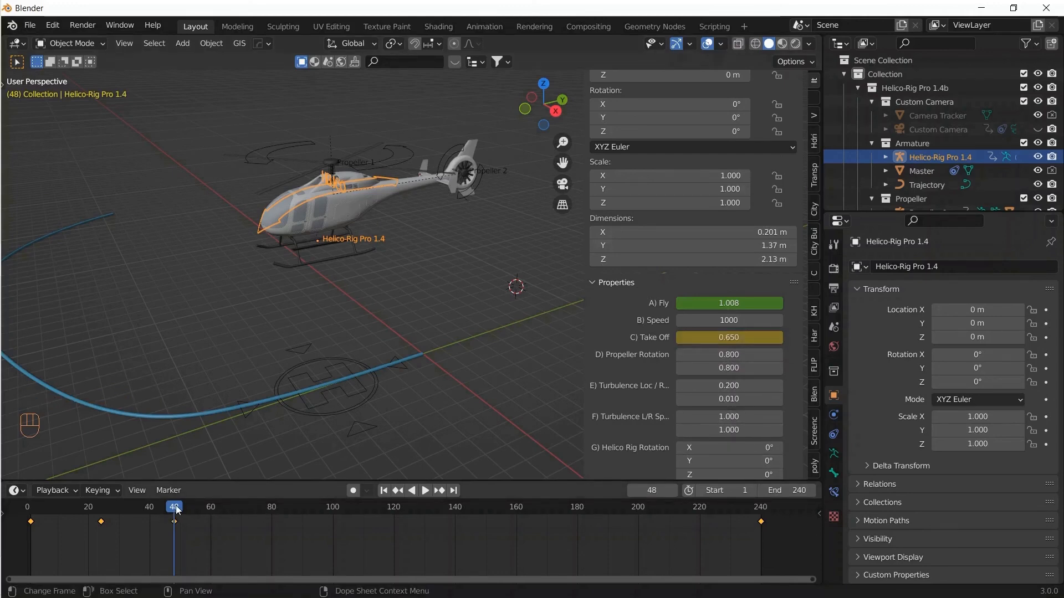
pyautogui.moveTo(177, 510); pyautogui.dragTo(101, 515)
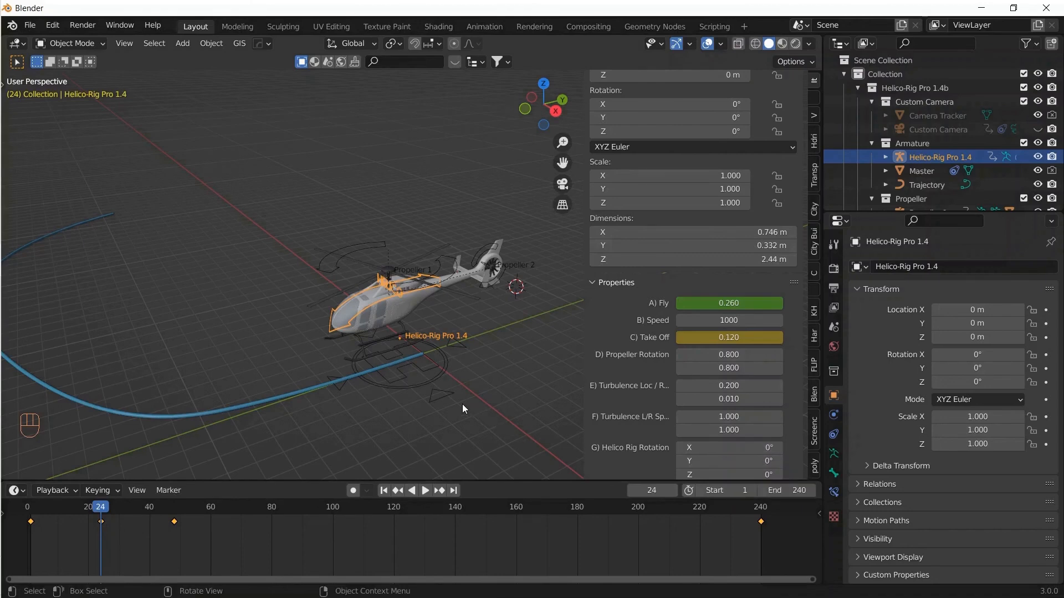
pyautogui.keyDown('shift'); pyautogui.moveTo(465, 409); pyautogui.dragTo(436, 317, button='middle'); pyautogui.keyUp('shift')
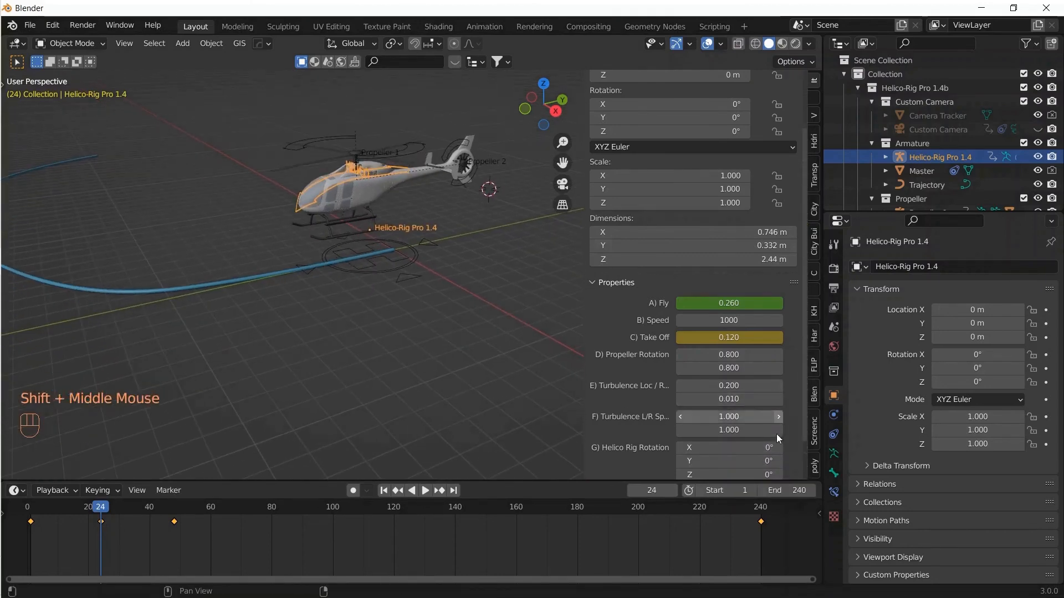
pyautogui.press('i')
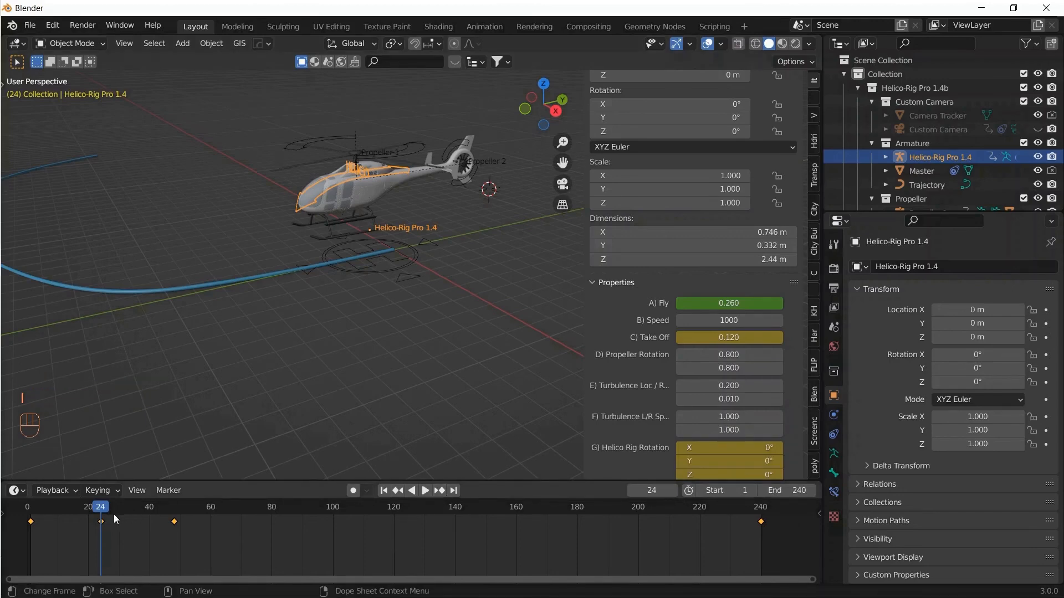
# Try tilting the helicopter on frame 48 by setting the Helico Rig Rotation Y value to -20°.
pyautogui.moveTo(101, 511); pyautogui.dragTo(174, 511)
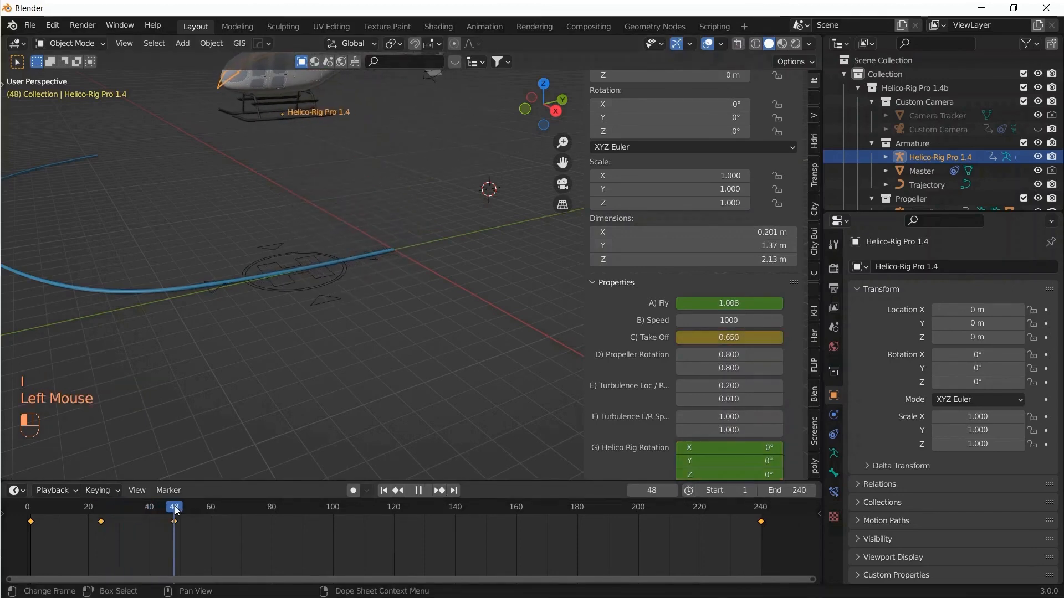
pyautogui.moveTo(729, 461); pyautogui.dragTo(736, 460)
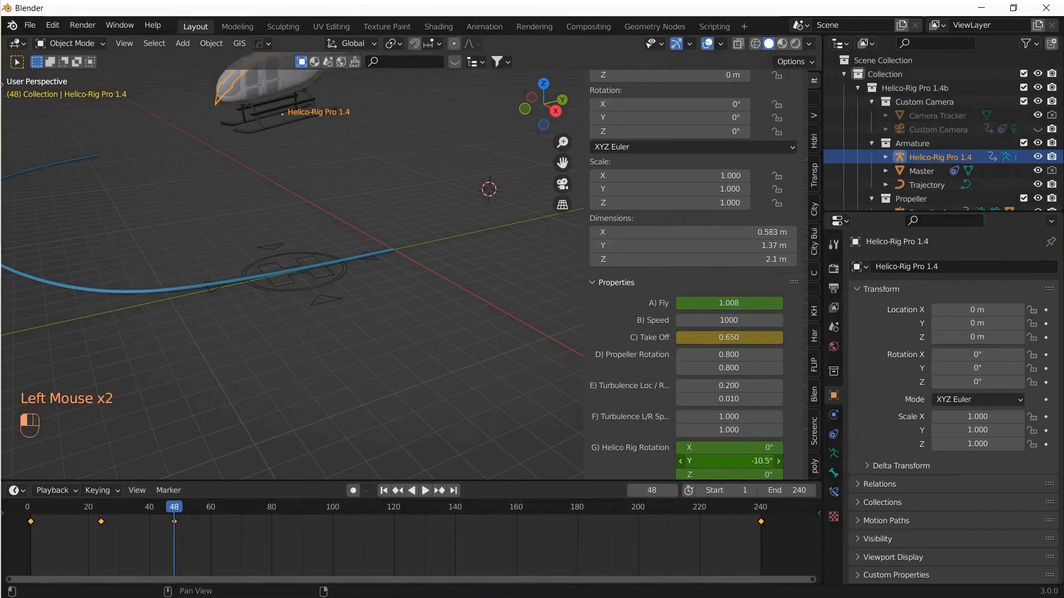
pyautogui.click(752, 467)
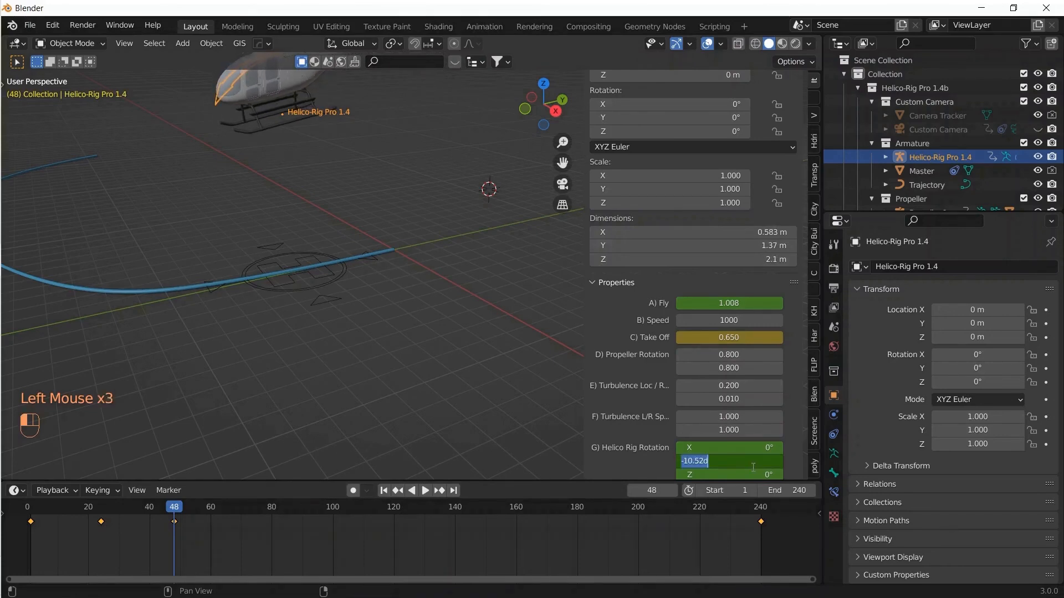
pyautogui.write('-20')
pyautogui.press('Return')
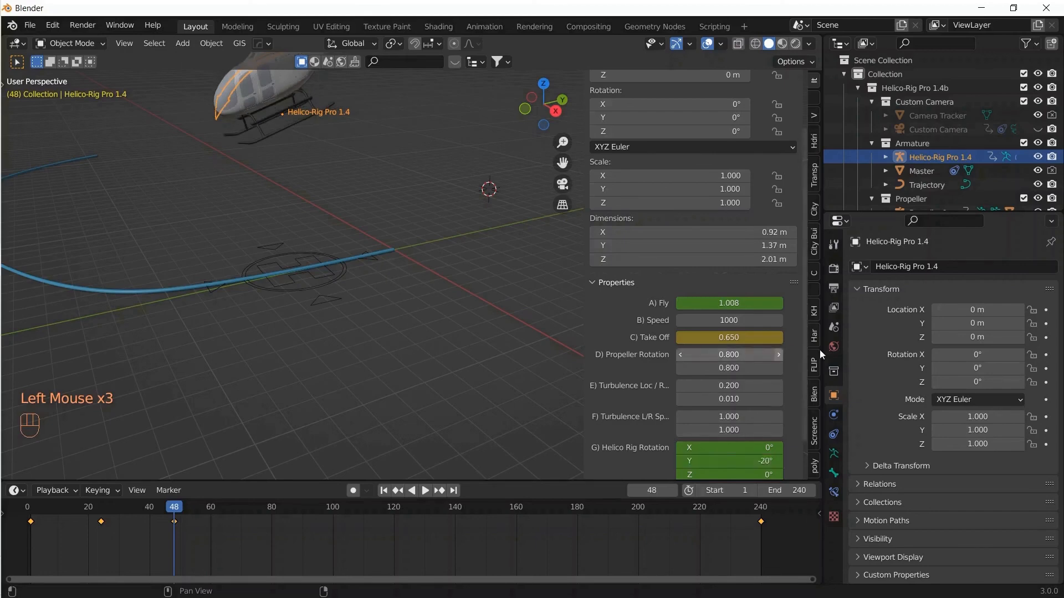
# Play the animation from frame 1 to check the helicopter's take-off and tilt, and stop it around frame 63.
pyautogui.scroll(-2, 158, 285)
pyautogui.keyDown('shift'); pyautogui.moveTo(268, 243); pyautogui.dragTo(337, 305, button='middle'); pyautogui.keyUp('shift')
pyautogui.scroll(1, 268, 265)
pyautogui.keyDown('shift'); pyautogui.scroll(1, 268, 264); pyautogui.keyUp('shift')
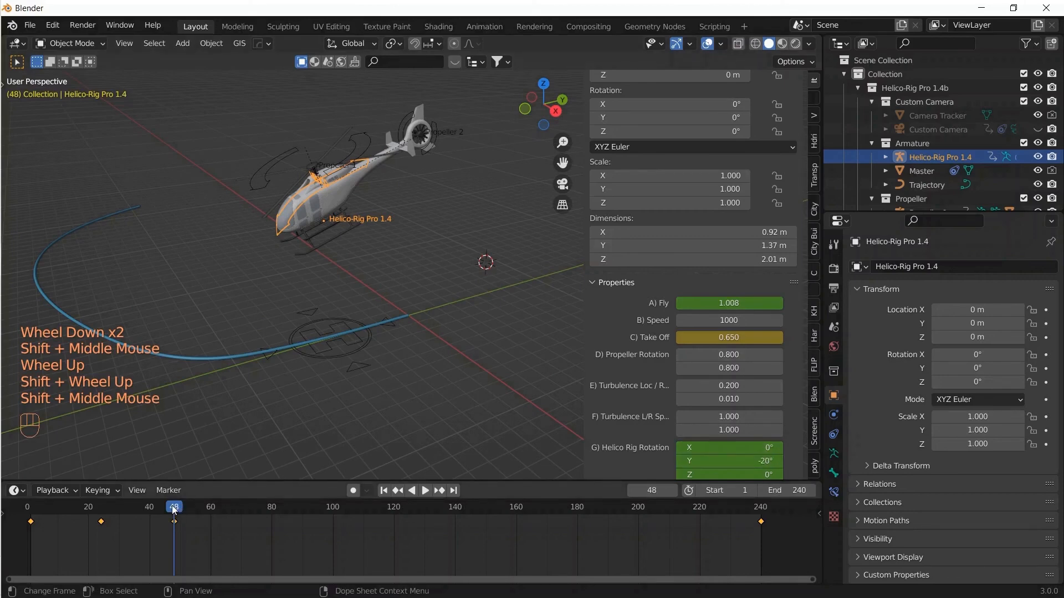
pyautogui.click(387, 492)
pyautogui.press('space')
pyautogui.press('space')
pyautogui.press('space')
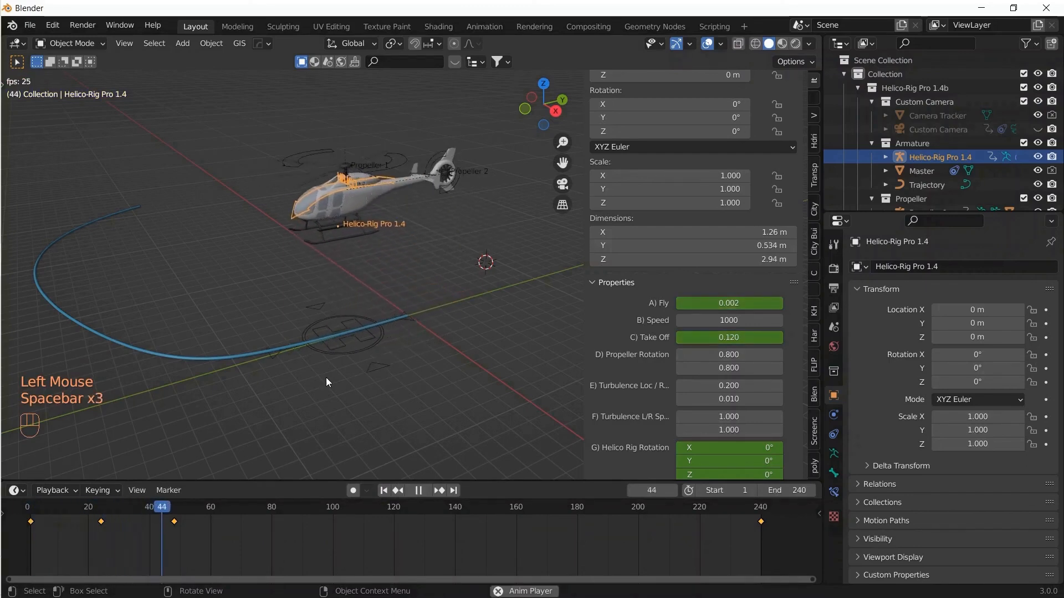
pyautogui.press('space')
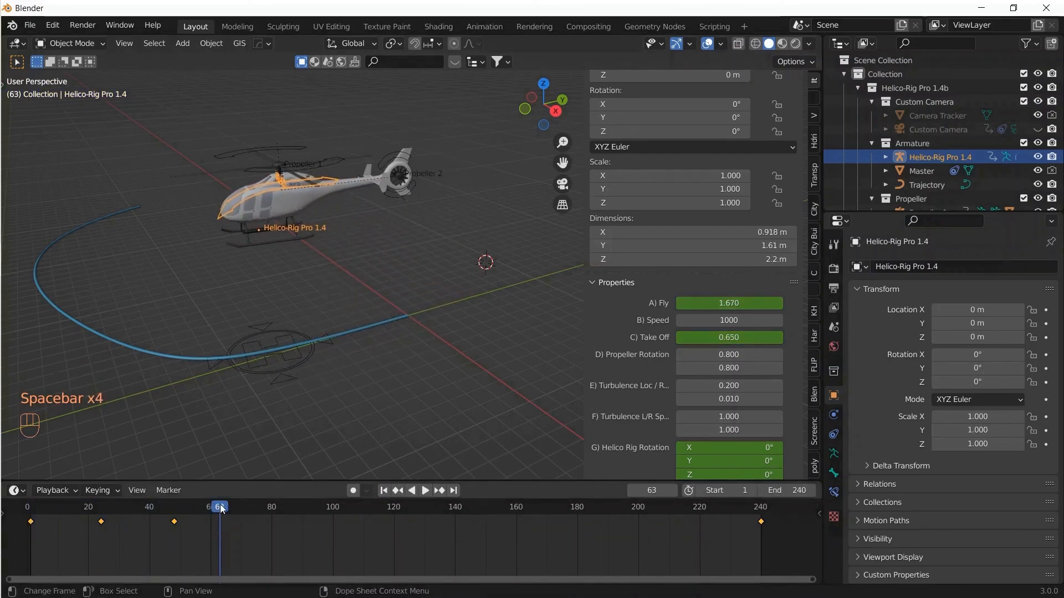
# Go back to frame 48, set the Helico Rig Rotation Y value to -20° and insert a keyframe on the rotation.
pyautogui.moveTo(222, 510); pyautogui.dragTo(174, 499)
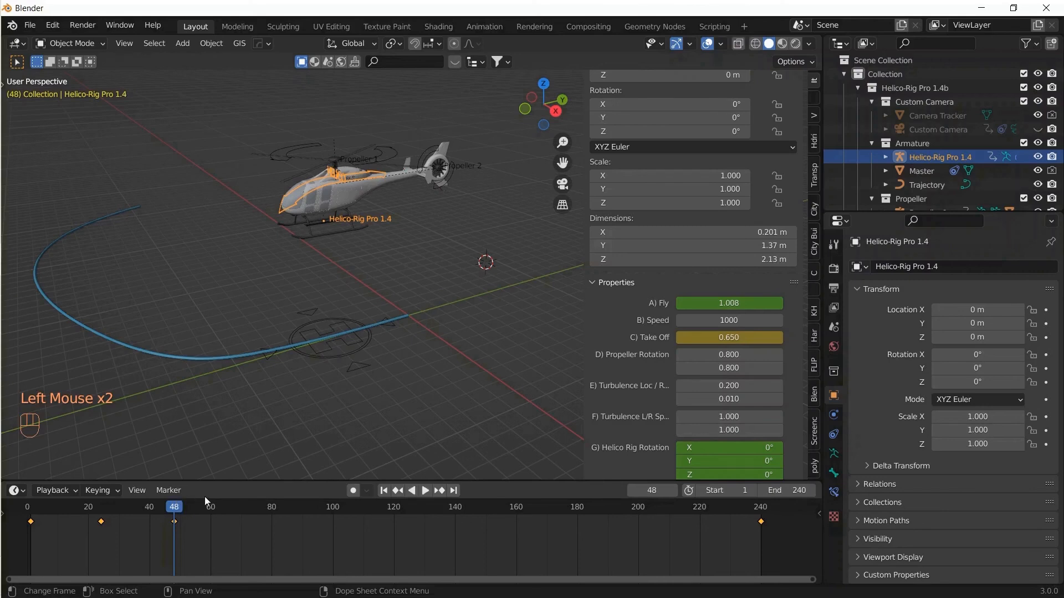
pyautogui.click(752, 462)
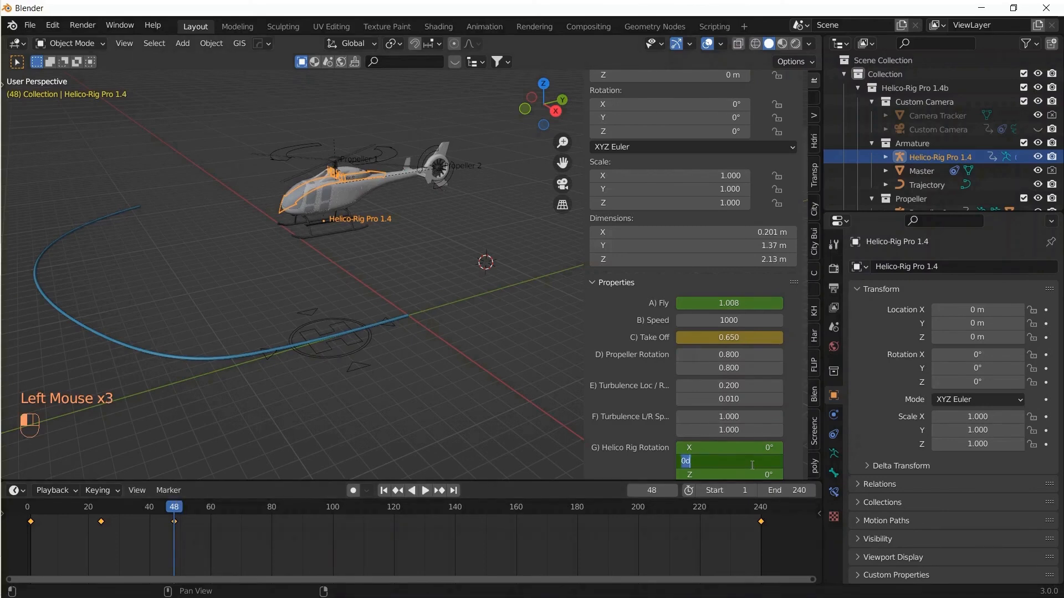
pyautogui.write('-2')
pyautogui.press('Return')
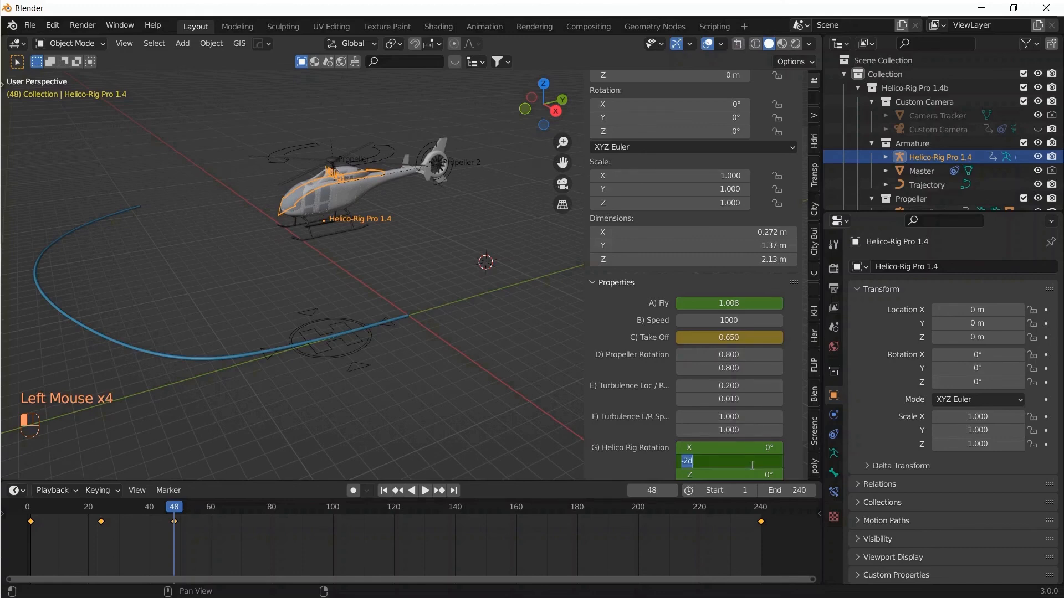
pyautogui.write('0')
pyautogui.press('Return')
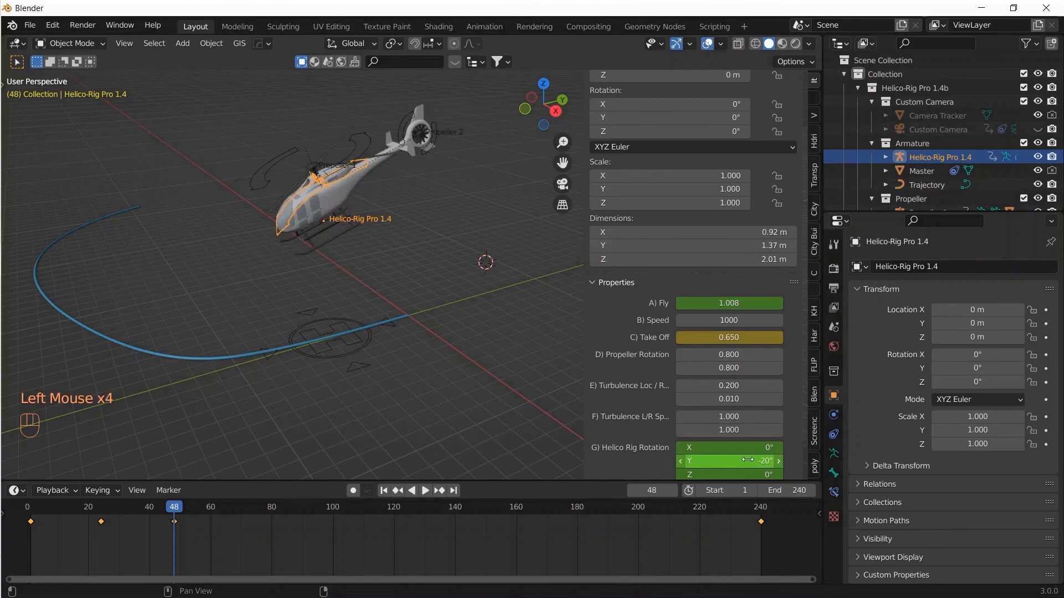
pyautogui.press('i')
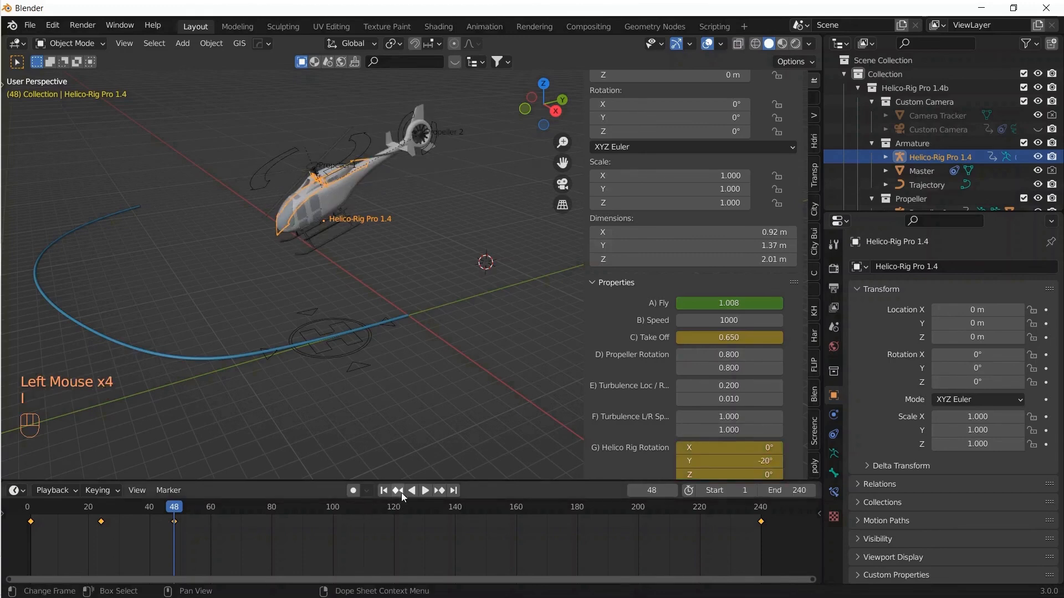
# Replay the animation from frame 1 to check the keyframed forward tilt, stopping around frame 84.
pyautogui.click(382, 491)
pyautogui.press('space')
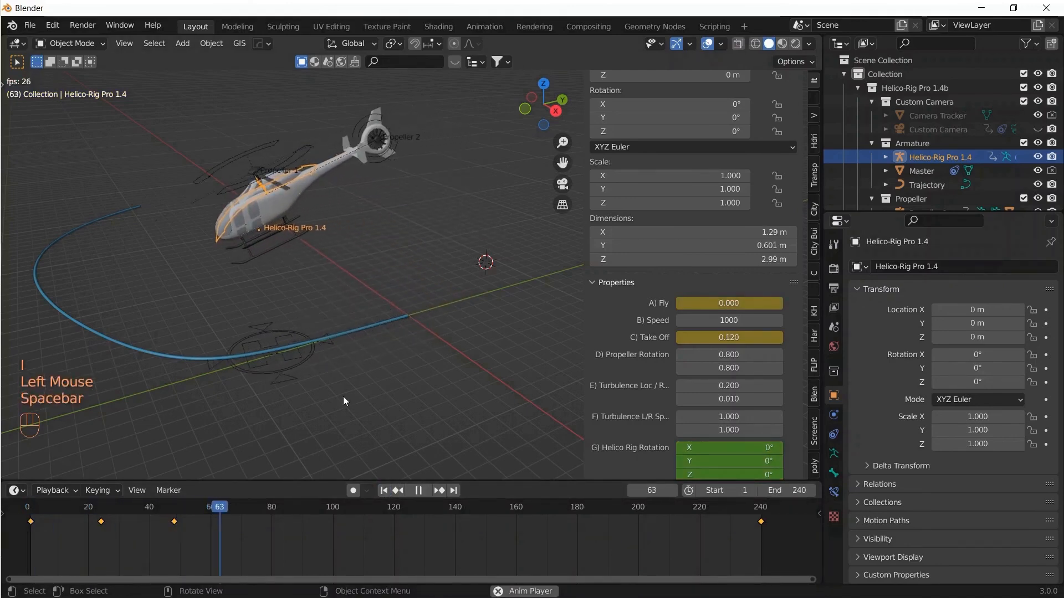
pyautogui.press('space')
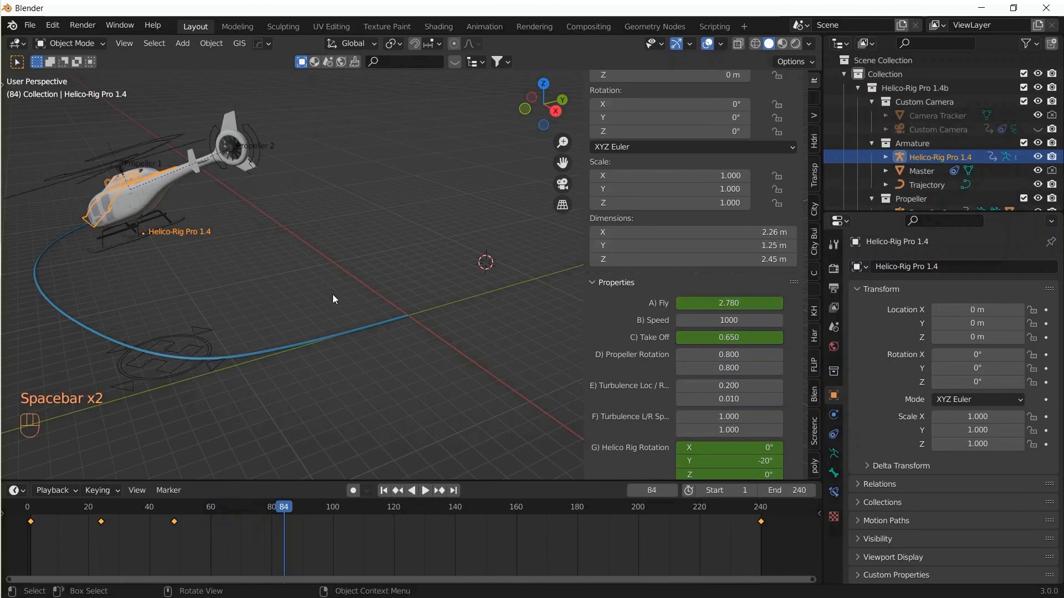
# On frame 70, set the Helico Rig Rotation X value to 20° and insert a keyframe on the rotation.
pyautogui.moveTo(334, 299); pyautogui.dragTo(239, 321, button='middle')
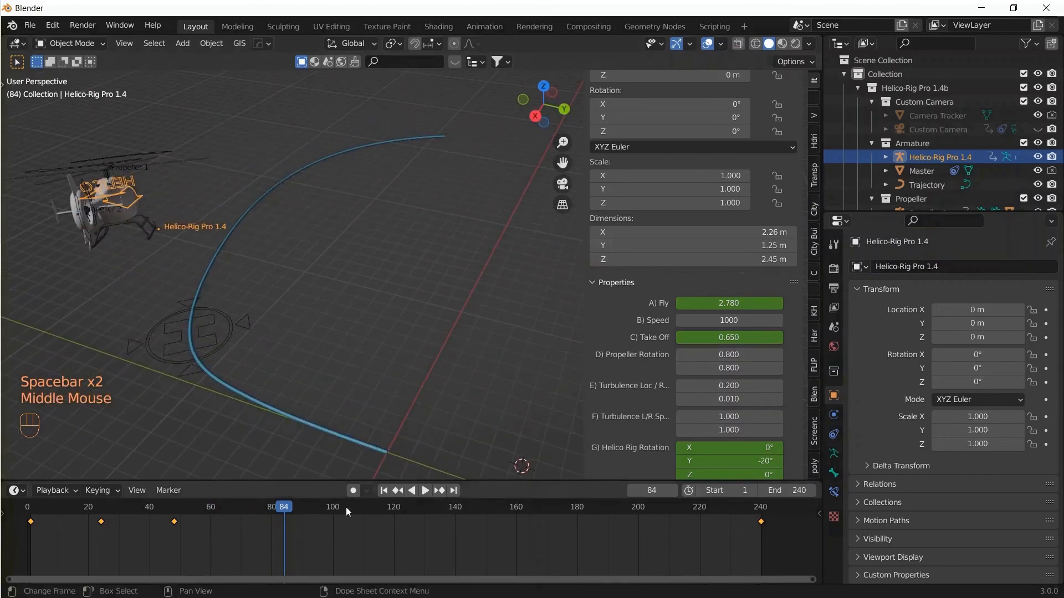
pyautogui.moveTo(283, 508); pyautogui.dragTo(241, 519)
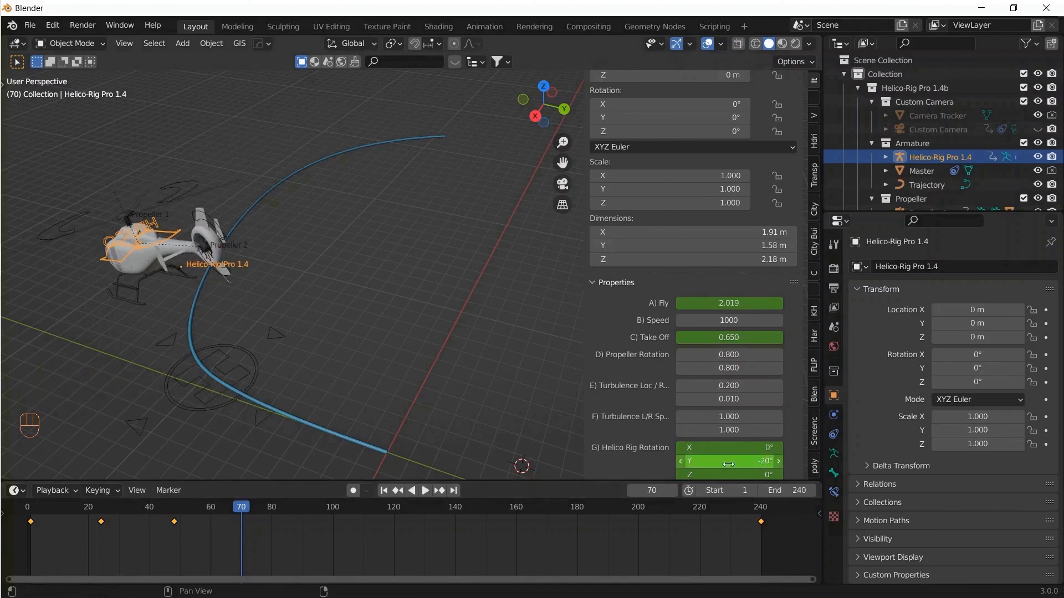
pyautogui.moveTo(729, 448); pyautogui.dragTo(742, 447)
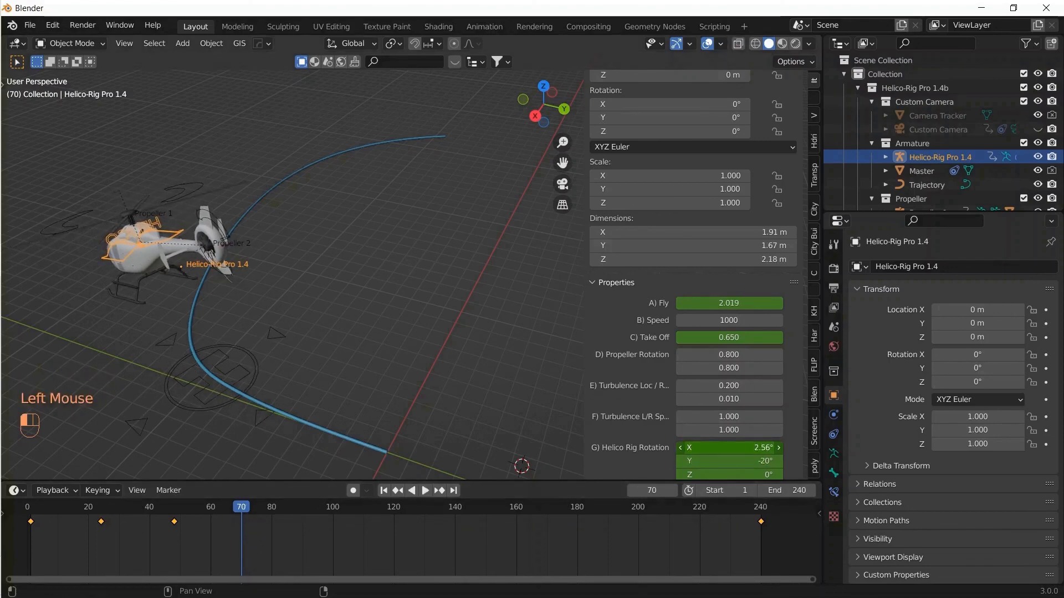
pyautogui.doubleClick(714, 446)
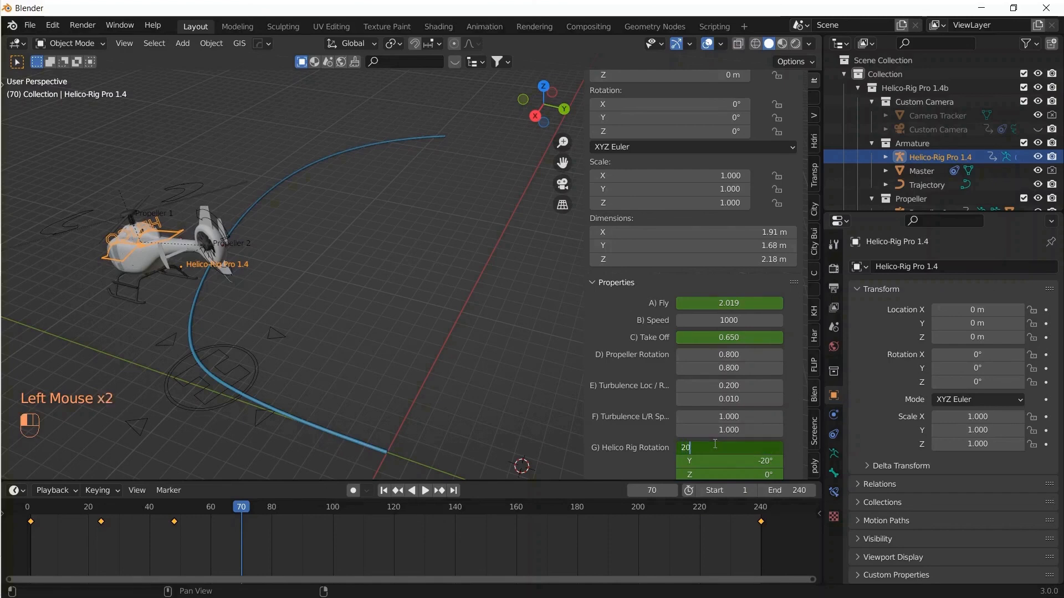
pyautogui.press('Return')
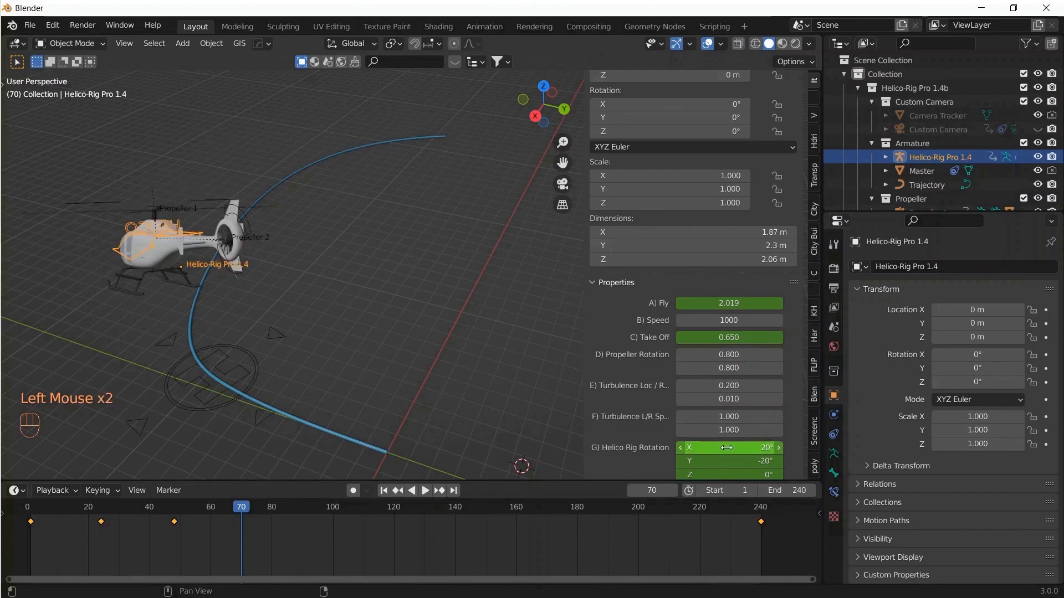
pyautogui.press('i')
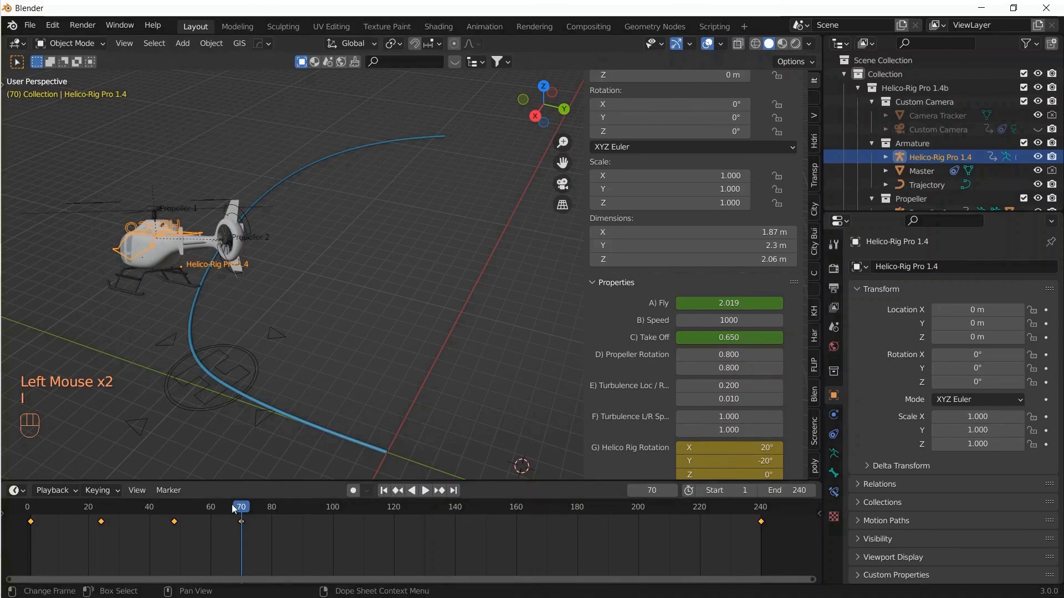
# Replay the animation from frame 1 to check the helicopter's sideways bank along the whole trajectory.
pyautogui.moveTo(237, 504); pyautogui.dragTo(175, 524)
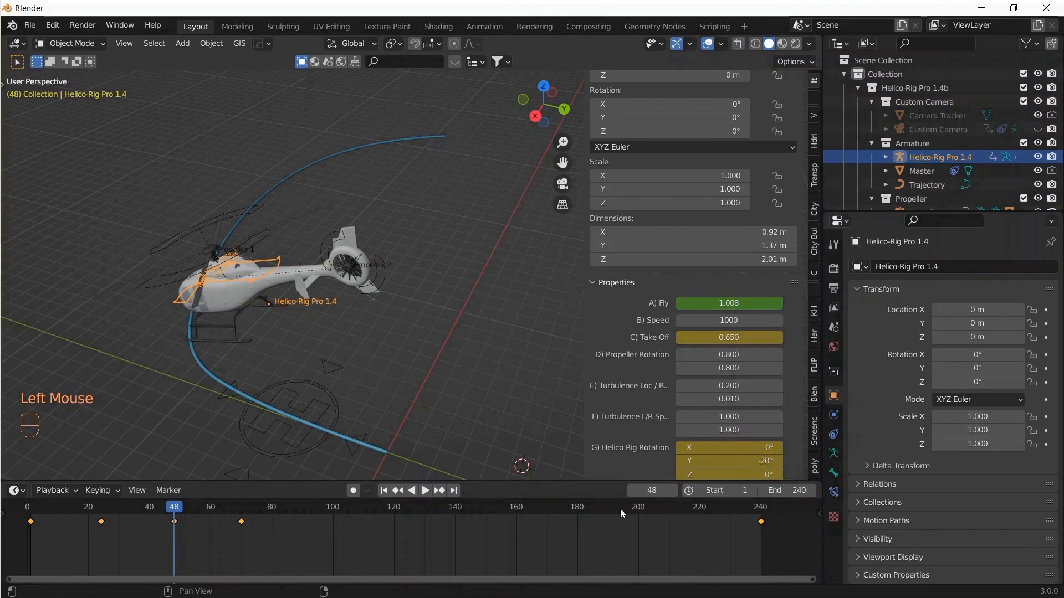
pyautogui.click(384, 491)
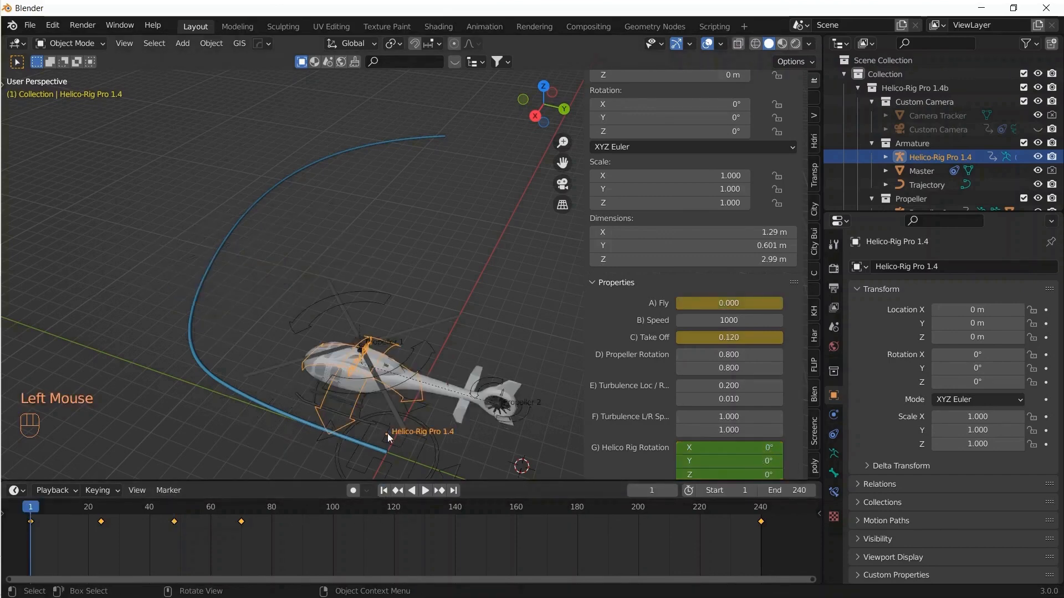
pyautogui.press('space')
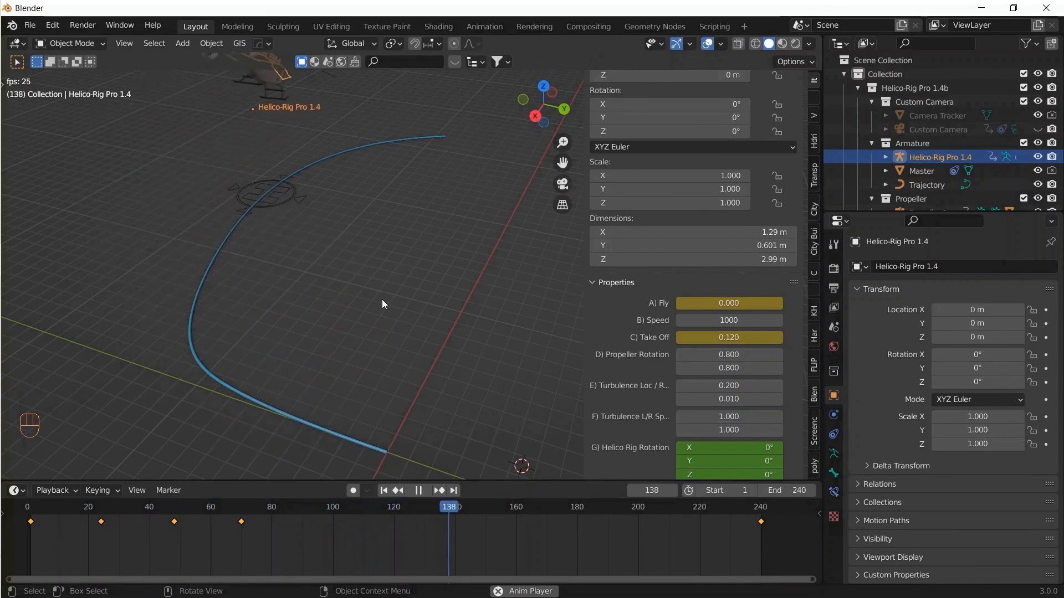
pyautogui.keyDown('shift'); pyautogui.moveTo(383, 301); pyautogui.dragTo(395, 373, button='middle'); pyautogui.keyUp('shift')
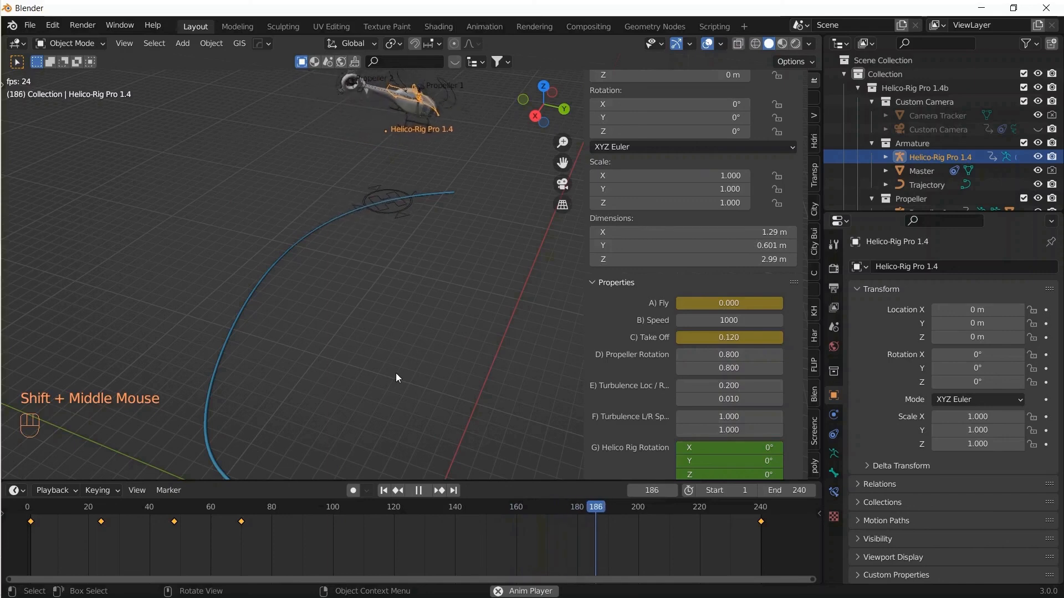
pyautogui.scroll(-2, 410, 344)
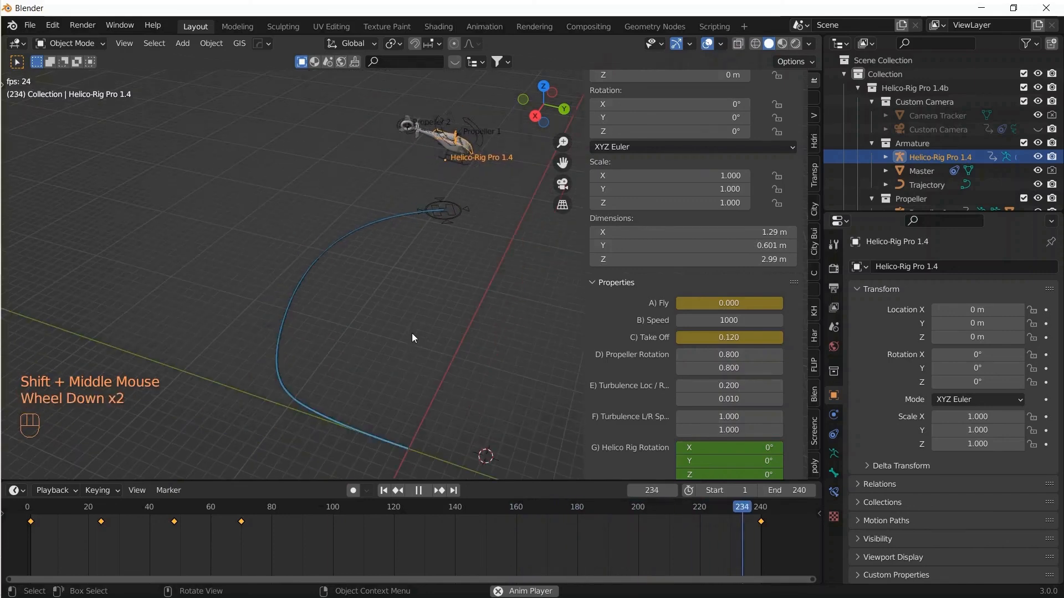
pyautogui.keyDown('shift'); pyautogui.moveTo(448, 354); pyautogui.dragTo(440, 289, button='middle'); pyautogui.keyUp('shift')
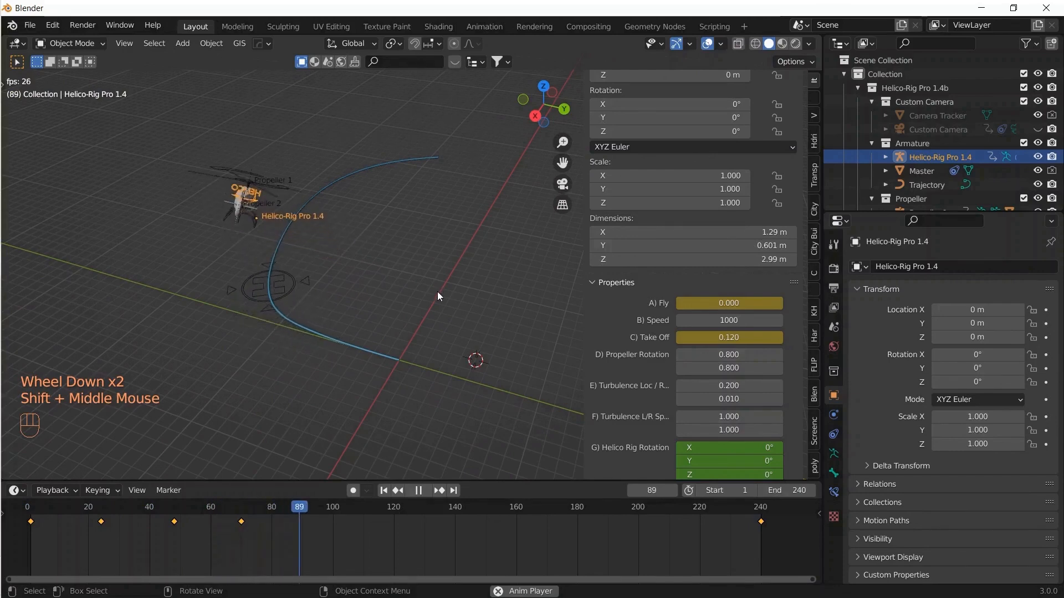
# Deselect the helicopter, hide the viewport overlays to watch the clean flight animation, and stop the playback.
pyautogui.click(434, 286)
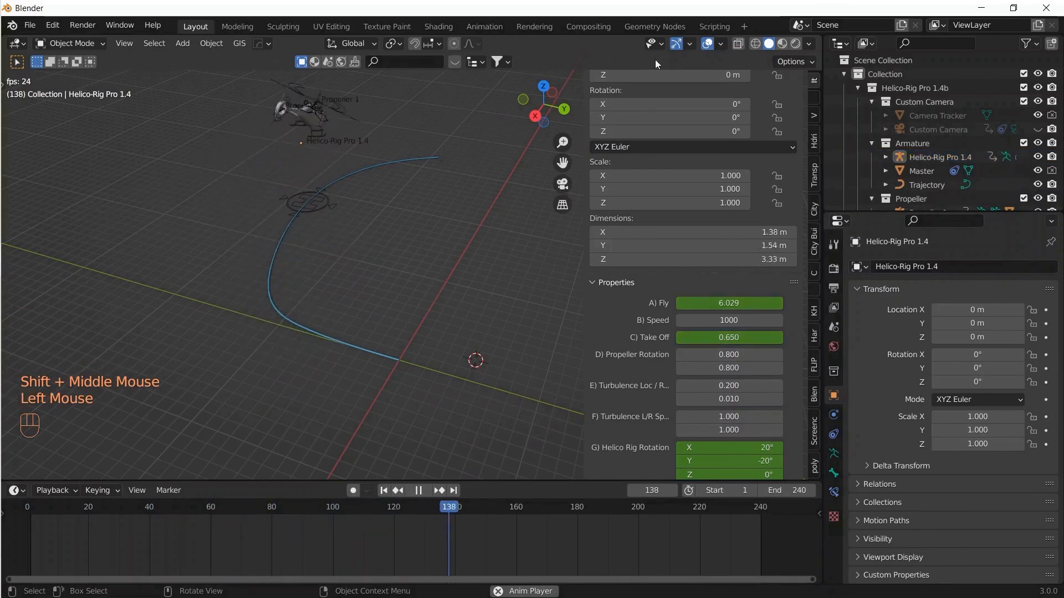
pyautogui.click(707, 43)
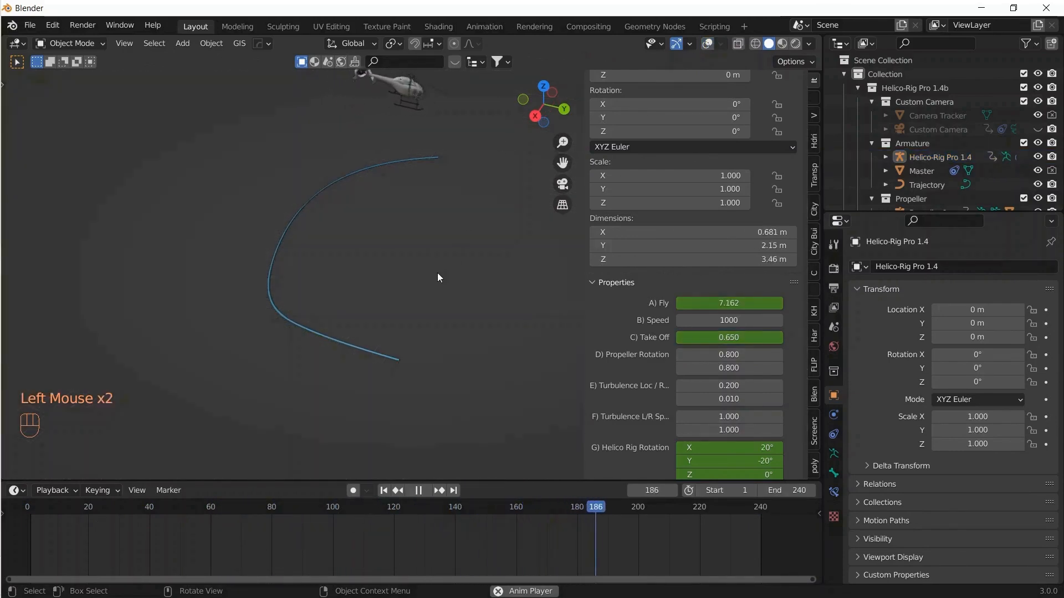
pyautogui.keyDown('shift'); pyautogui.moveTo(437, 273); pyautogui.dragTo(374, 307, button='middle'); pyautogui.keyUp('shift')
pyautogui.scroll(1, 415, 305)
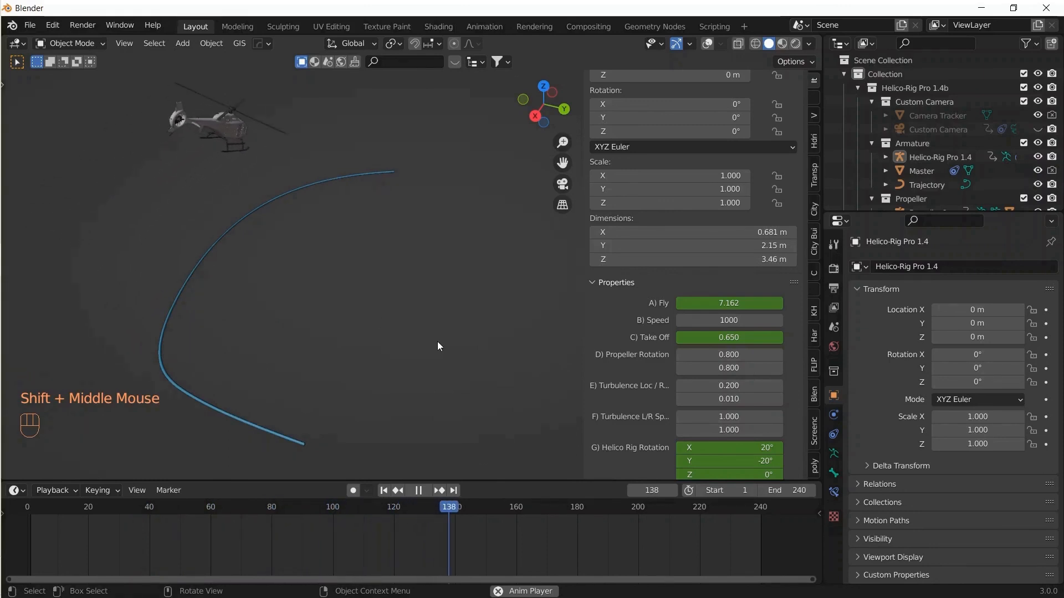
pyautogui.click(419, 490)
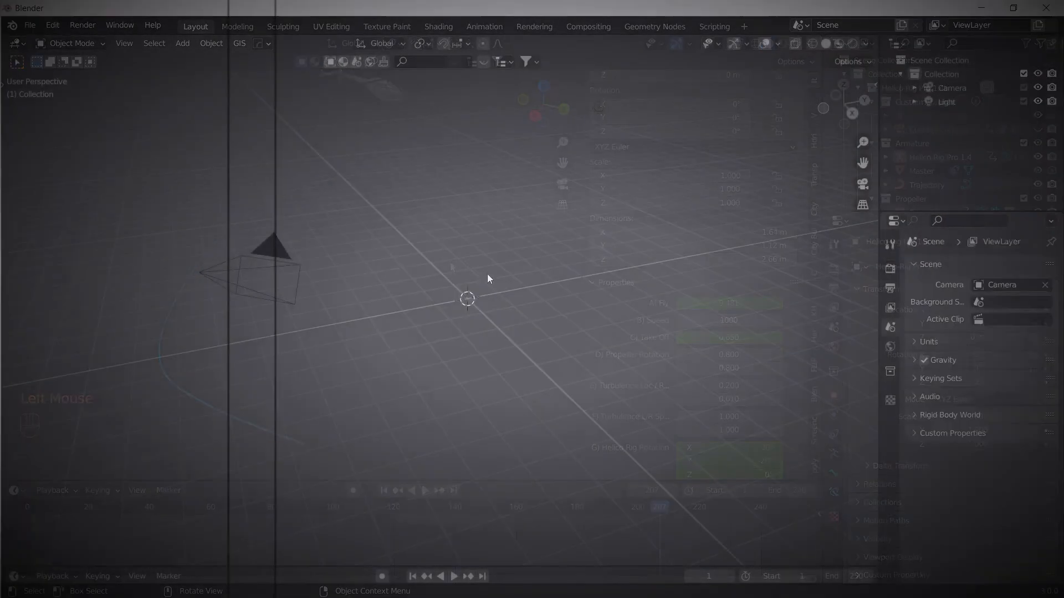
# Add a plane with an Ocean modifier, using Repeat 10 by 10, Size 0.40 and Spatial Size 34, to form dunes.
pyautogui.hotkey('shift', 'a')
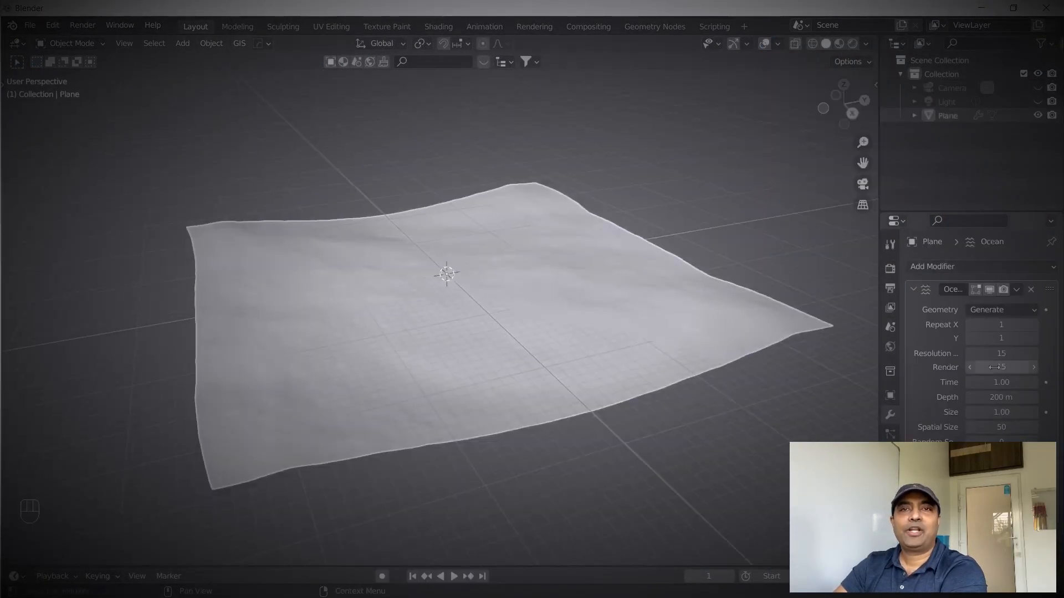
pyautogui.moveTo(991, 412); pyautogui.dragTo(1001, 412)
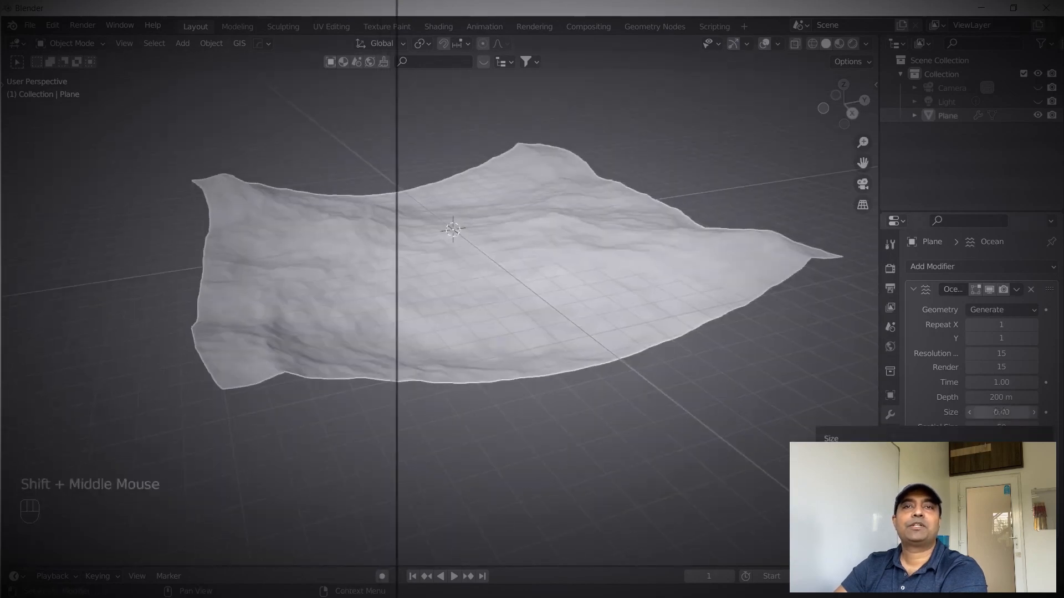
pyautogui.doubleClick(1005, 427)
pyautogui.write('23')
pyautogui.press('Return')
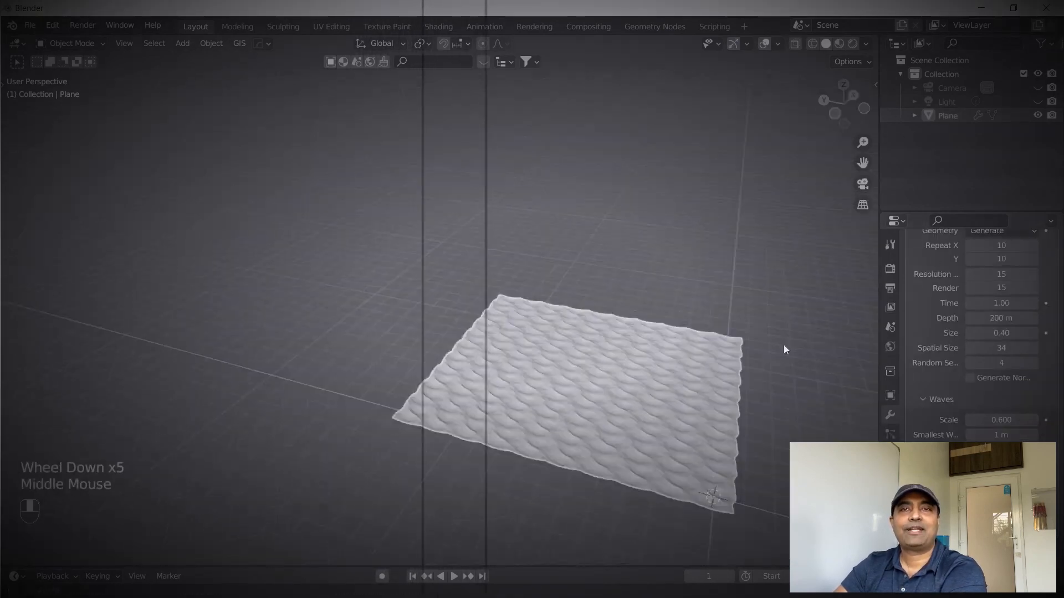
pyautogui.moveTo(783, 349); pyautogui.dragTo(388, 398, button='middle')
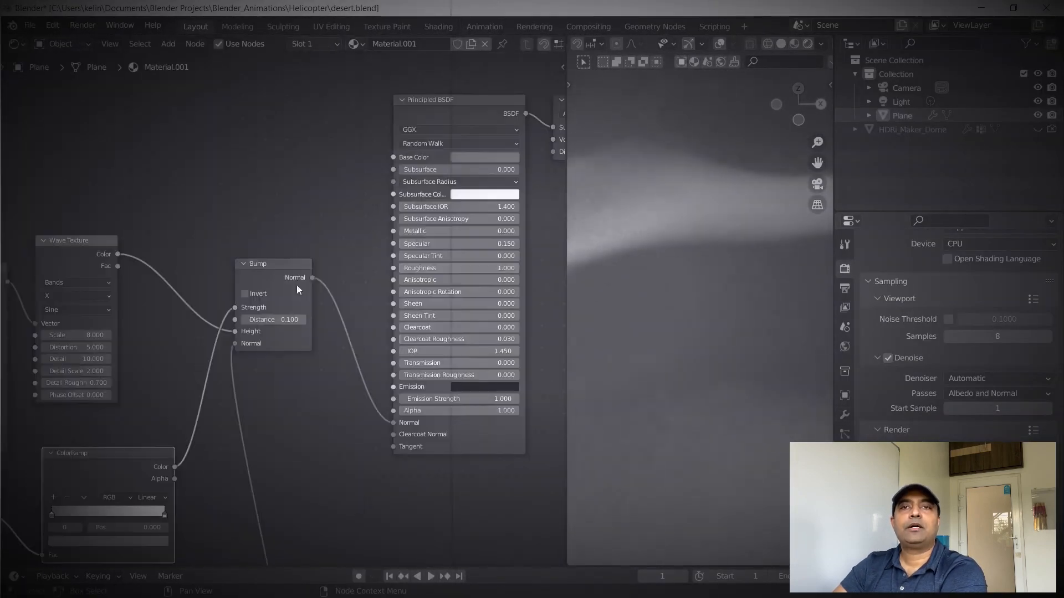
# Set the sand material's Wave Texture to Diagonal and feed a Noise Texture with scale 300 into a Bump node's Height.
pyautogui.moveTo(49, 244); pyautogui.dragTo(133, 227, button='middle')
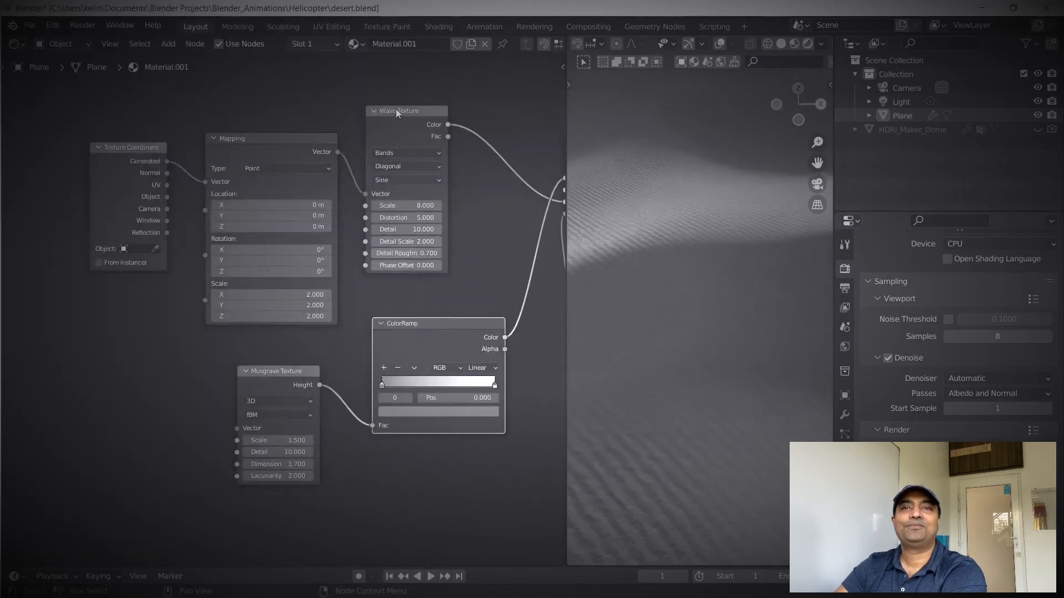
pyautogui.moveTo(269, 354); pyautogui.dragTo(252, 439)
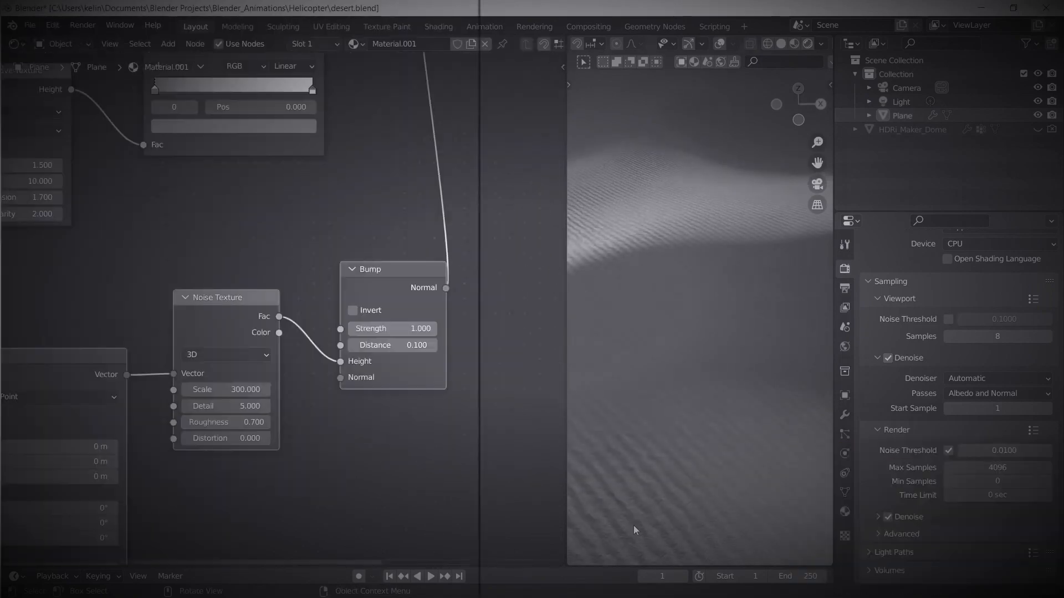